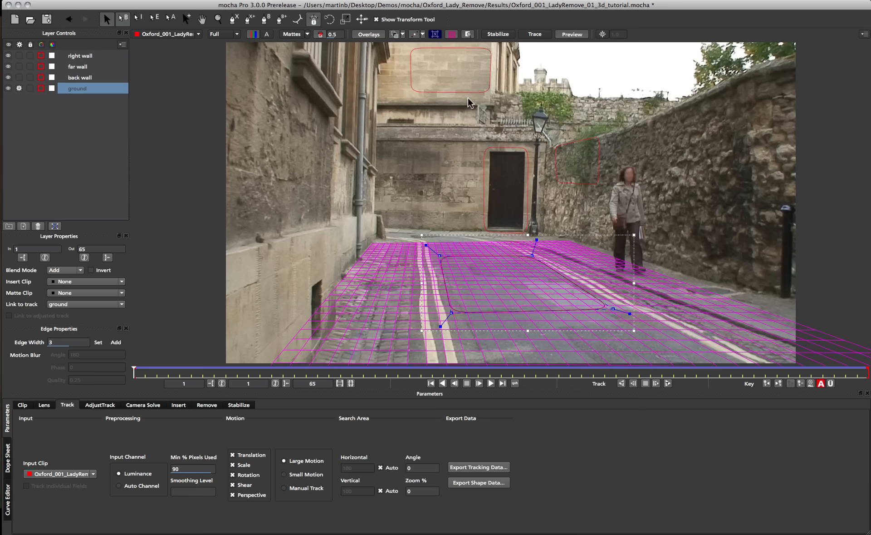
Examine the planar tracks of the far wall and the back wall around the door in the Oxford street shot.
click(469, 102)
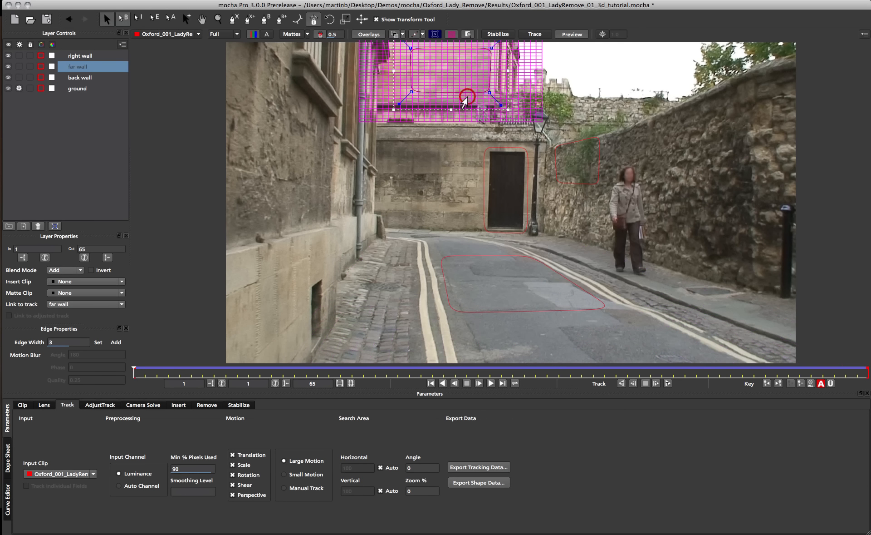
click(481, 162)
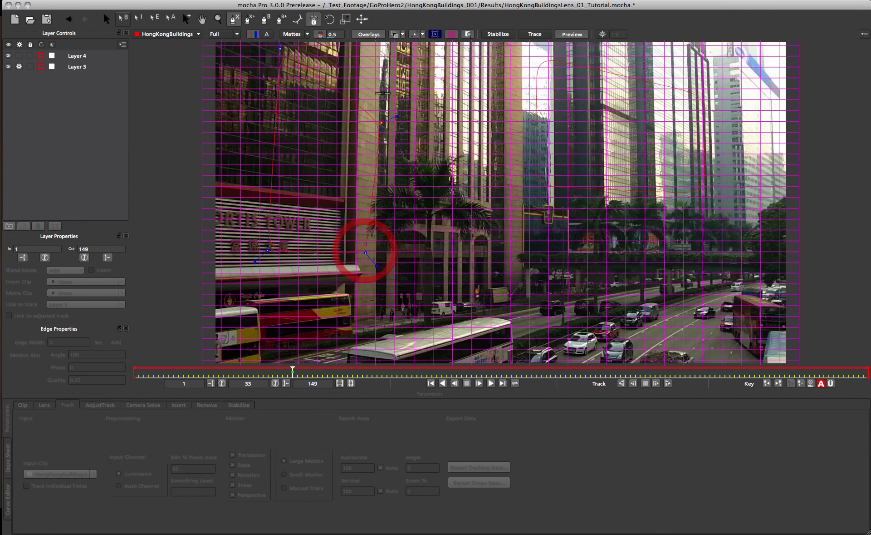
Finish the spline around the red-signed building facade in the Hong Kong clip and enable Perspective motion for its track.
click(369, 58)
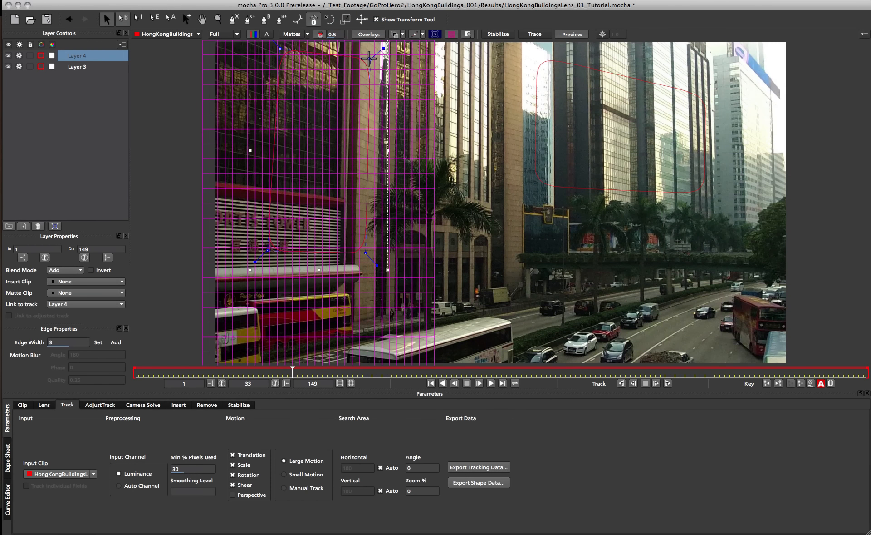
click(244, 497)
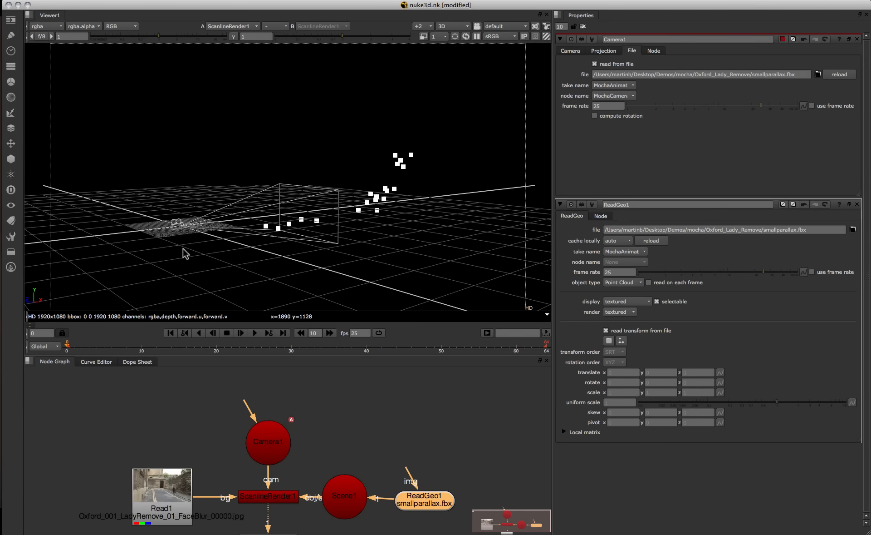
Examine the imported camera and point cloud in Nuke's 3D viewer, and the camera solver types in mocha.
drag(186, 254, 199, 307)
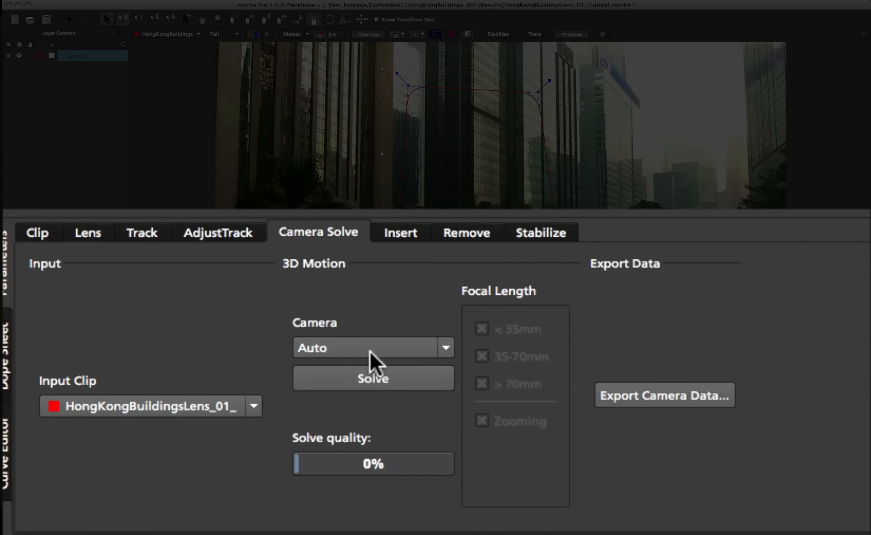
click(439, 345)
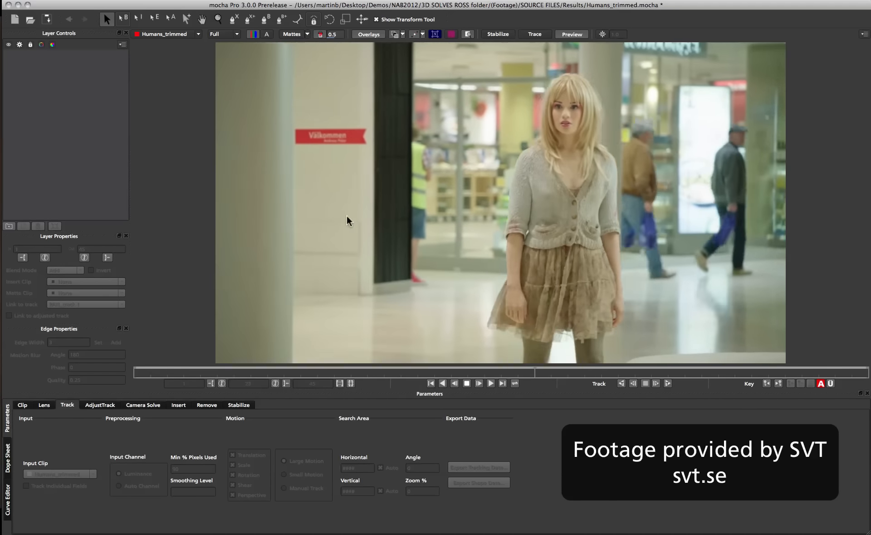
Draw a four-point X-spline around the dark vertical doorway beside the Välkommen sign on frame 1 of the Humans_trimmed clip.
key(space)
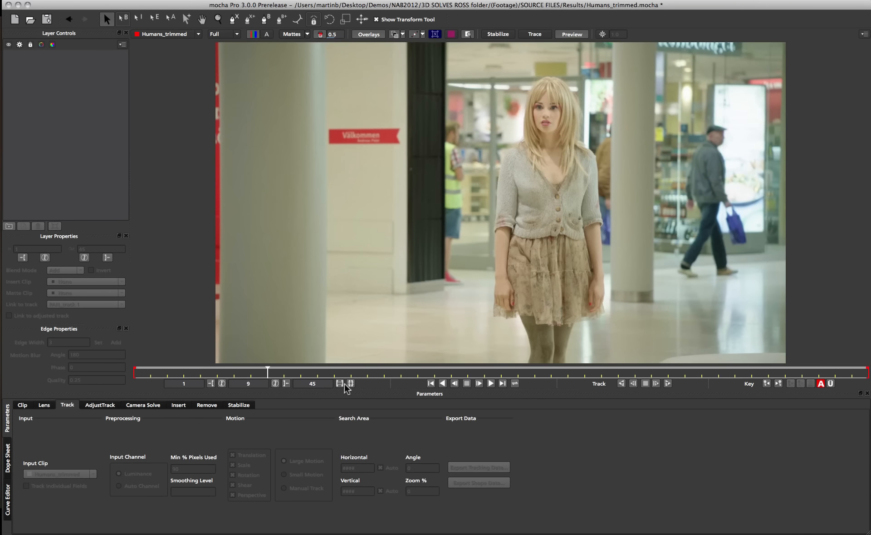
click(431, 384)
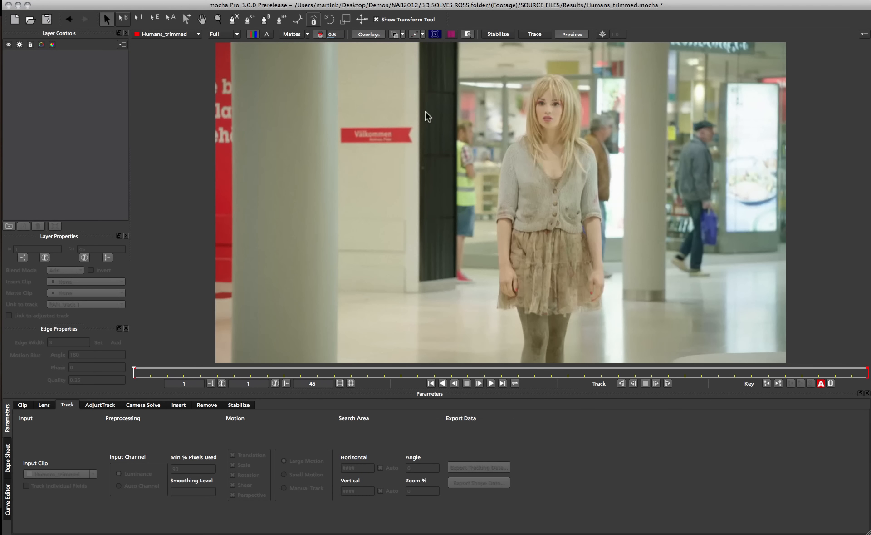
key(z)
drag(435, 134, 440, 174)
key(x)
click(233, 20)
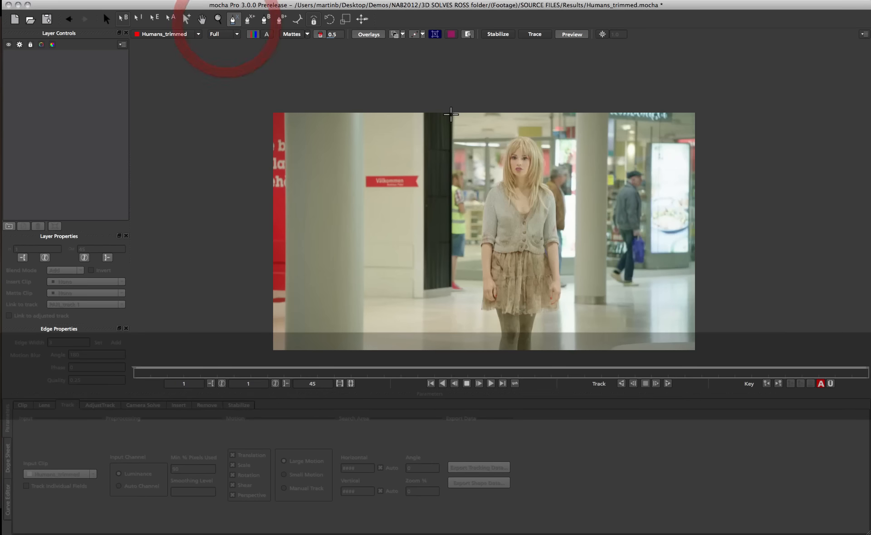
click(456, 105)
click(418, 107)
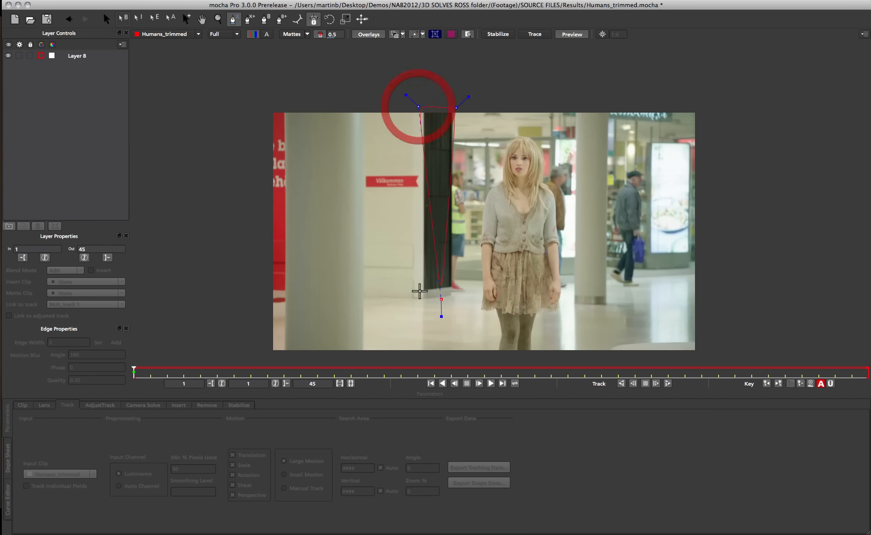
click(419, 299)
click(457, 297)
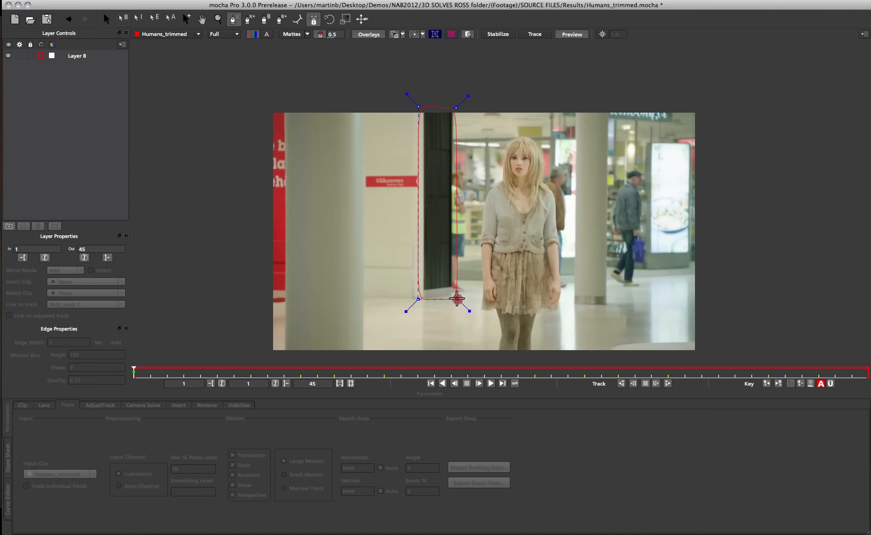
right_click(457, 299)
right_click(453, 94)
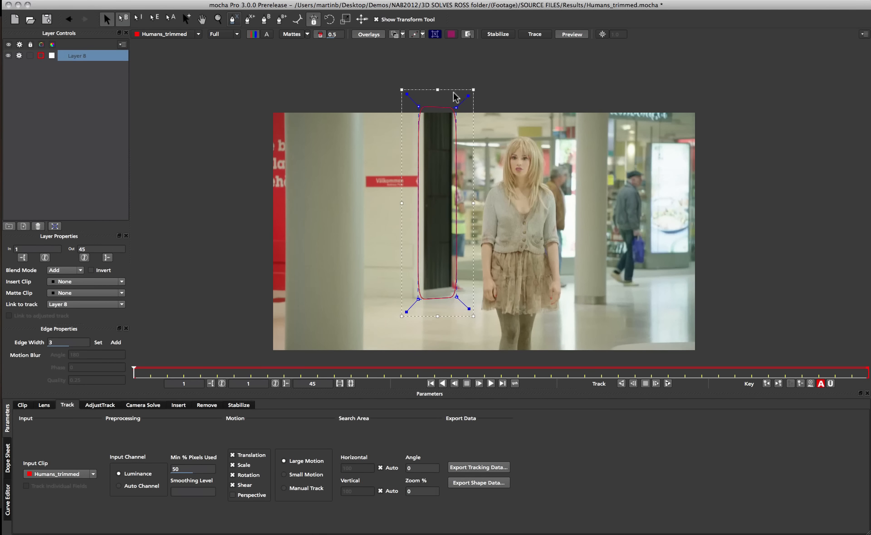
Adjust the doorway spline's corner points and tighten all of them into sharp corners.
drag(456, 111, 455, 103)
drag(457, 298, 481, 328)
key(super+a)
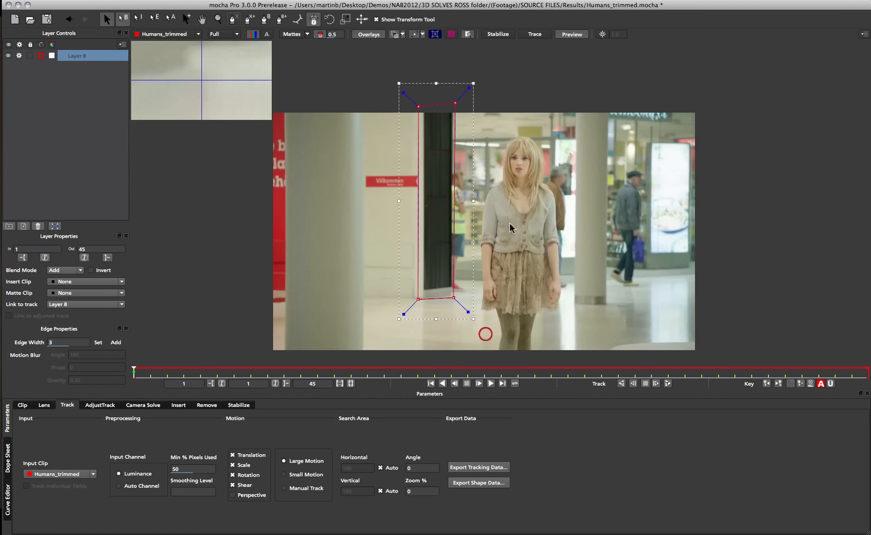
Enable Perspective motion for the doorway layer and set its minimum pixels used to 90.
click(241, 494)
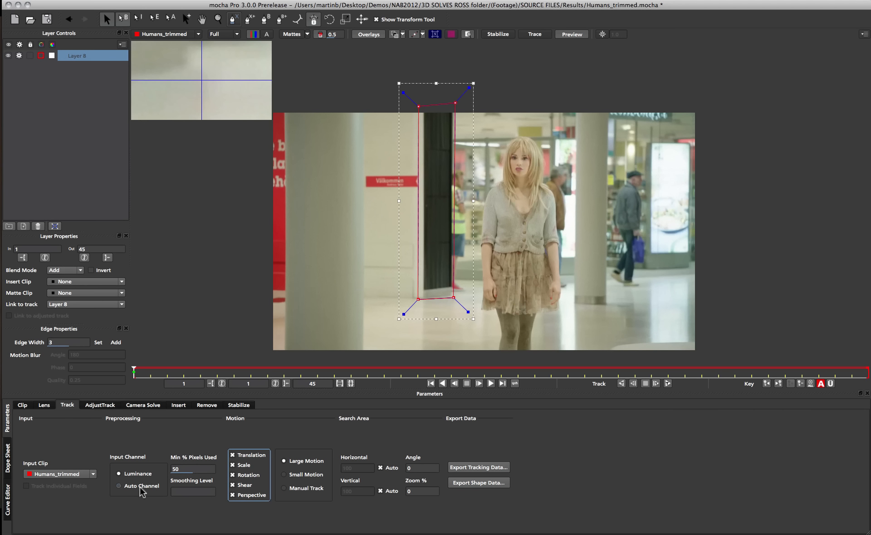
click(201, 470)
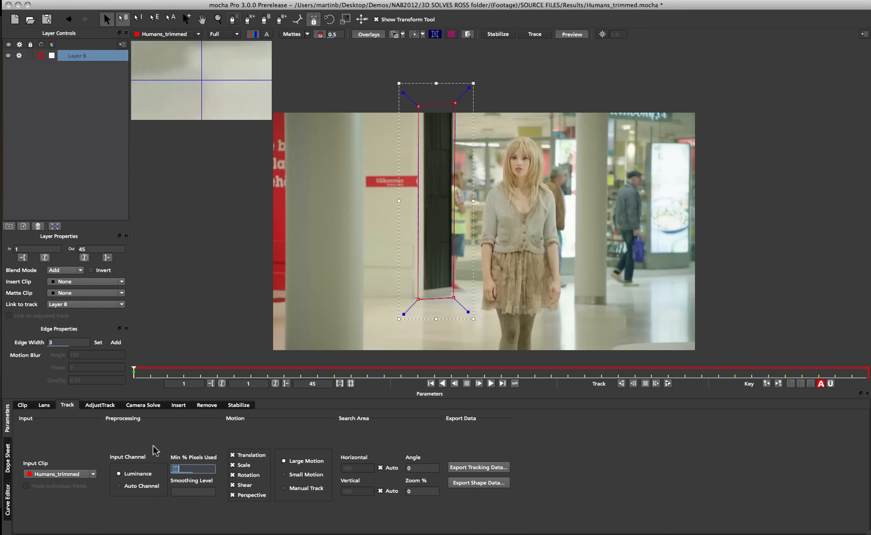
text(90)
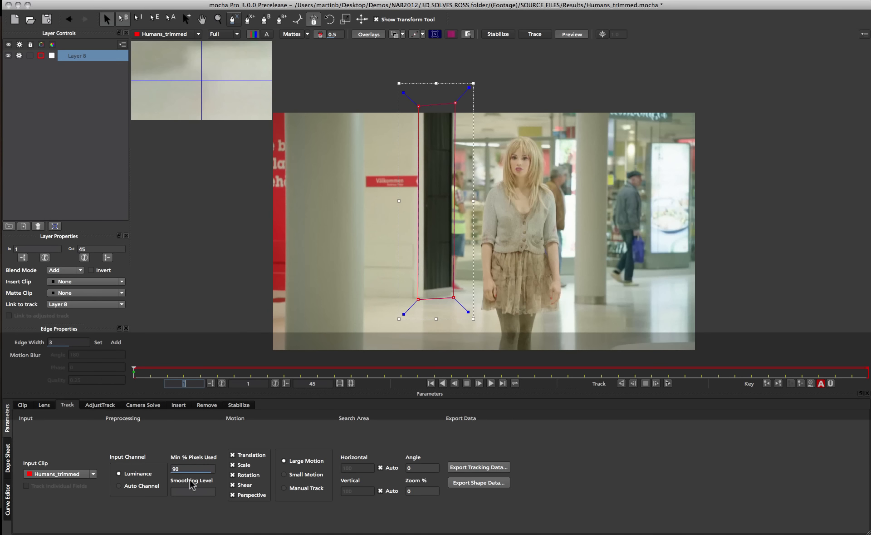
Track the doorway layer forward from frame 1 through the whole clip.
text(z)
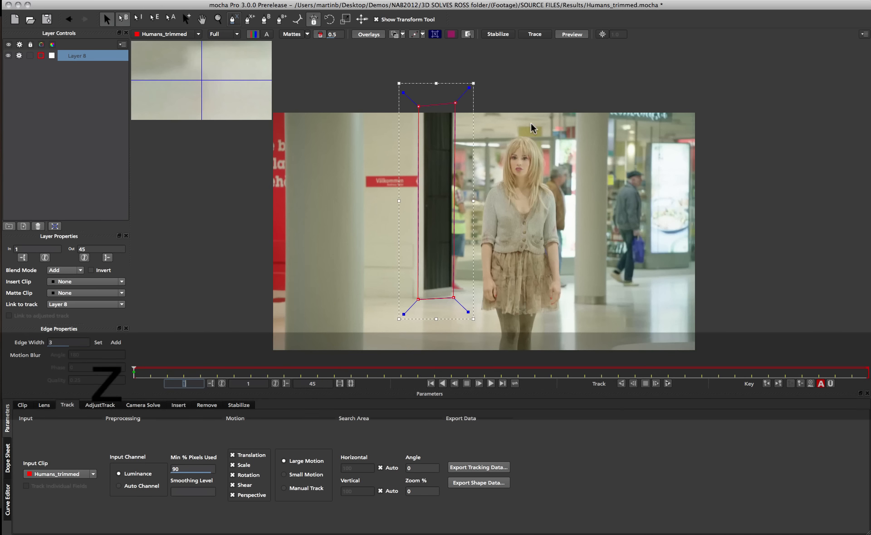
click(539, 99)
key(z)
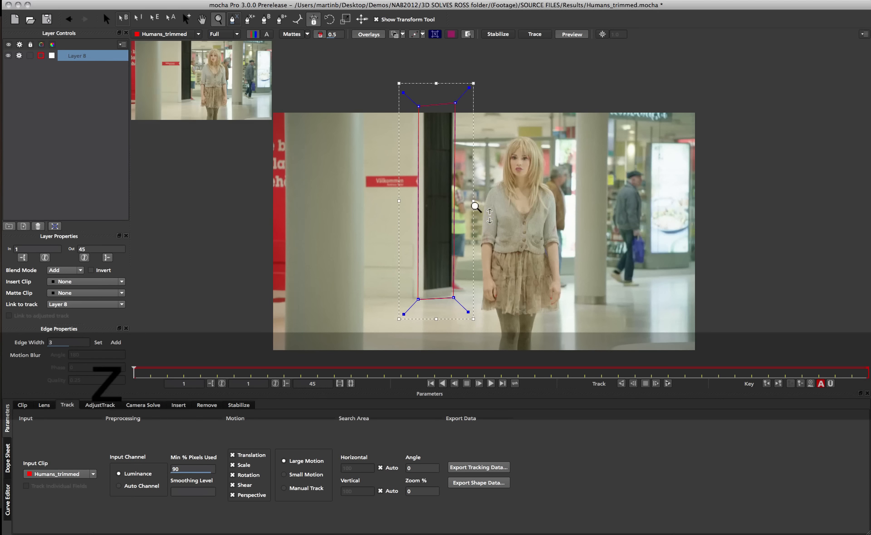
mouse_move(513, 225)
mouse_down()
mouse_move(507, 180)
mouse_move(504, 212)
mouse_up()
key(x)
key(z)
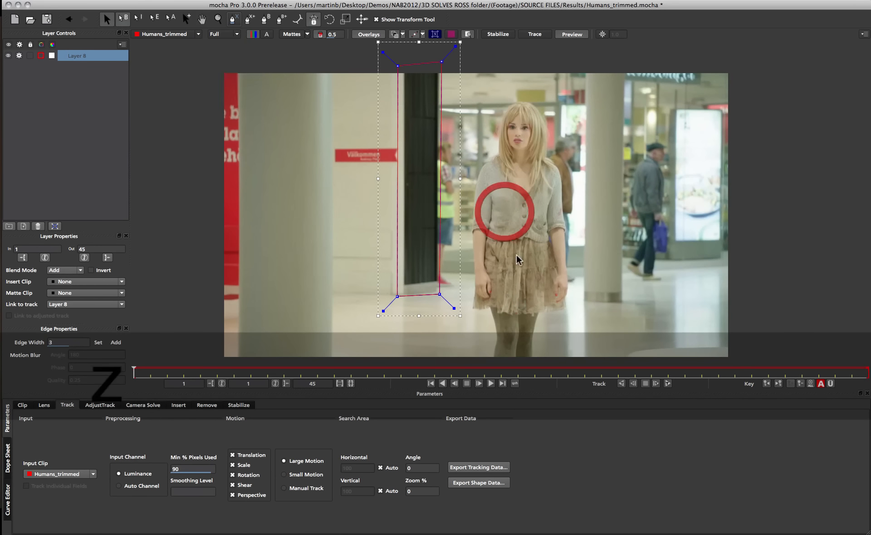
drag(517, 256, 511, 215)
key(x)
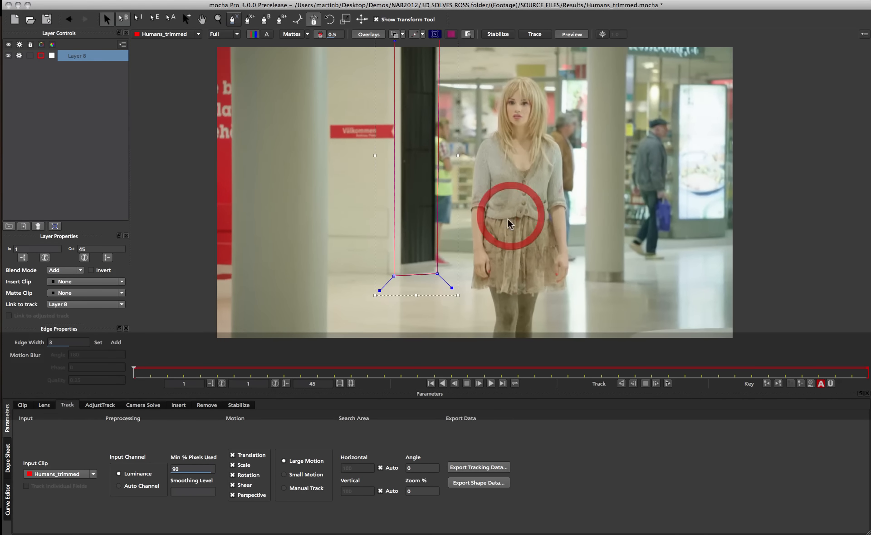
key(x)
mouse_move(525, 144)
mouse_down()
mouse_move(517, 171)
mouse_move(523, 160)
mouse_up()
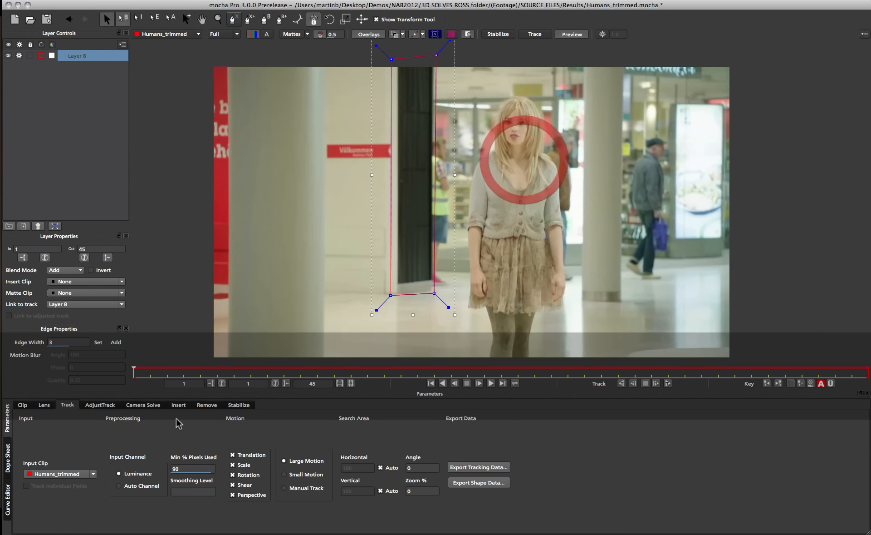
click(667, 384)
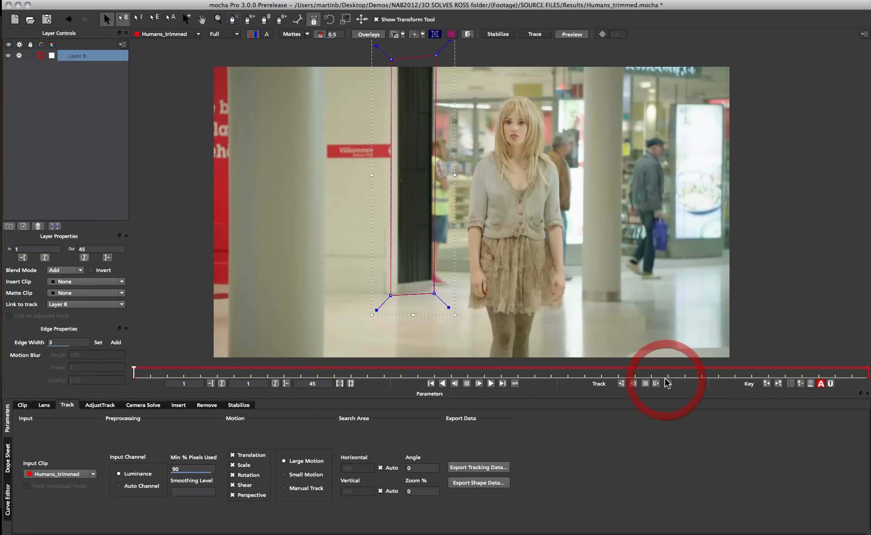
Show the planar grid over the doorway and scrub back to frame 1 to check the track.
click(452, 34)
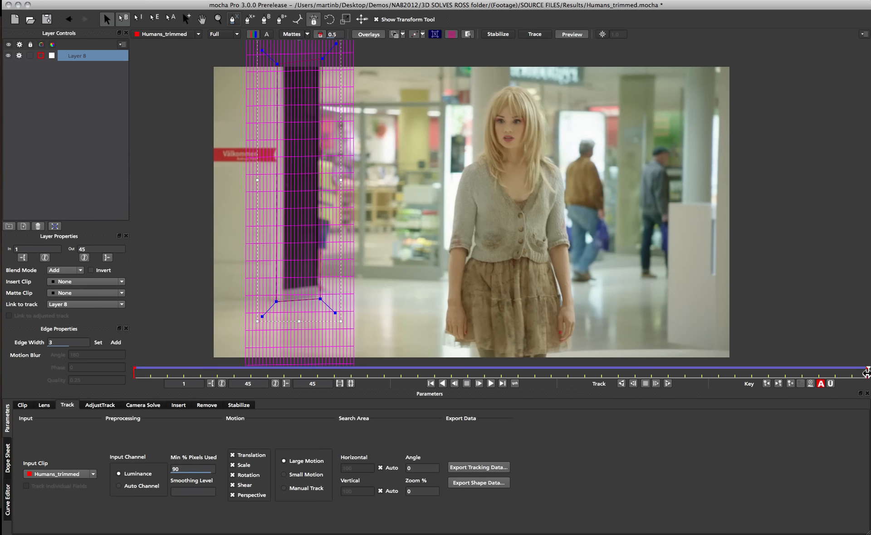
drag(867, 372, 68, 381)
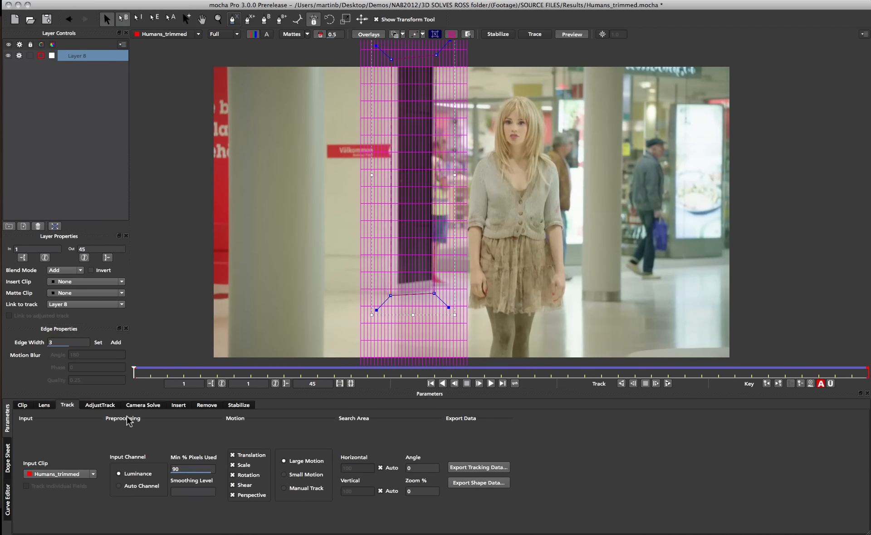
Solve the camera from the doorway layer with the Pan Tilt Zoom solver and the 35-70mm focal length range.
click(138, 405)
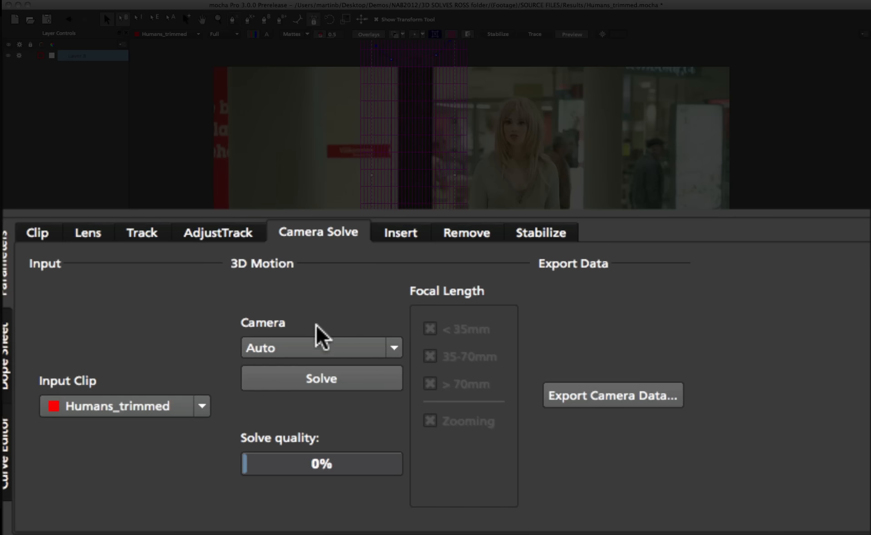
click(387, 349)
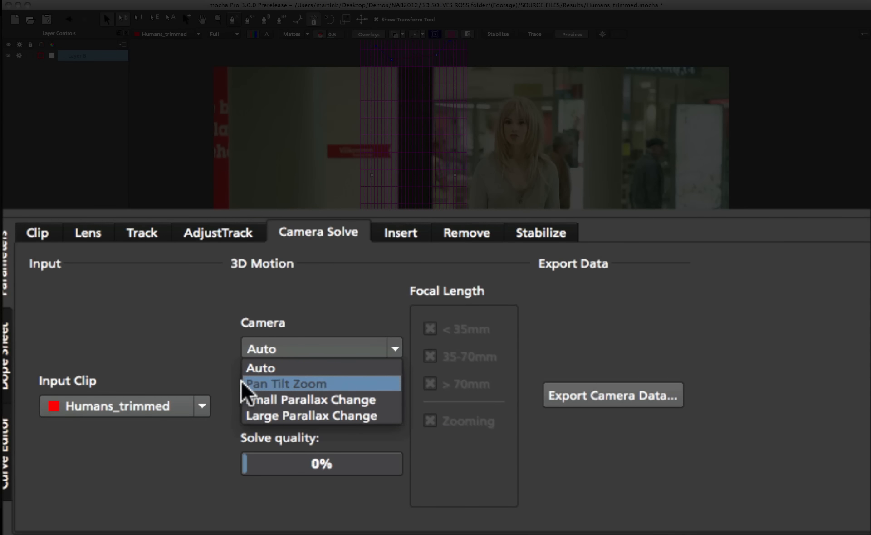
click(356, 381)
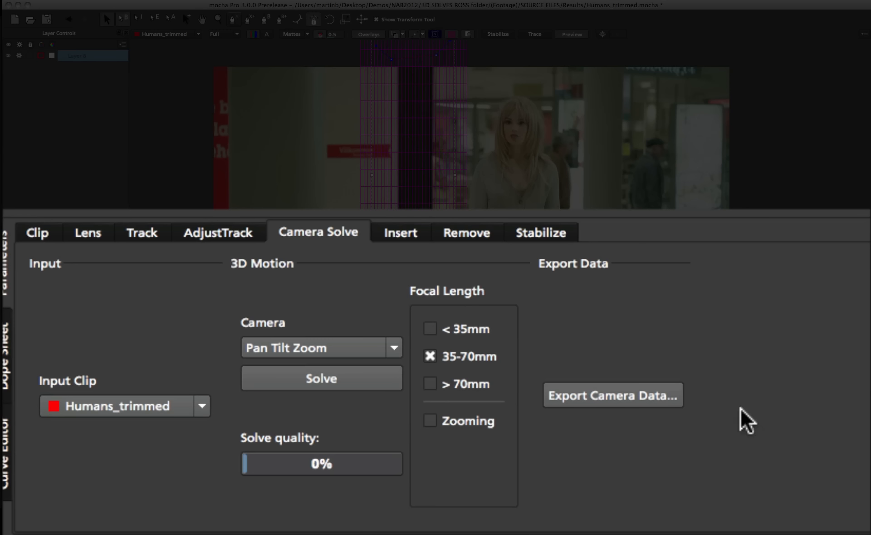
click(354, 384)
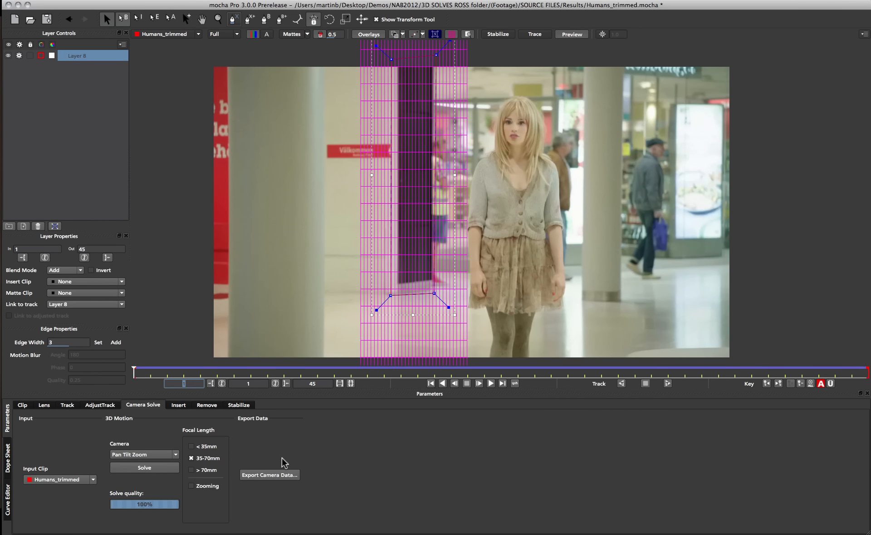
Export the camera solve to the clipboard as After Effects 3D Motion Data (*.txt).
click(272, 476)
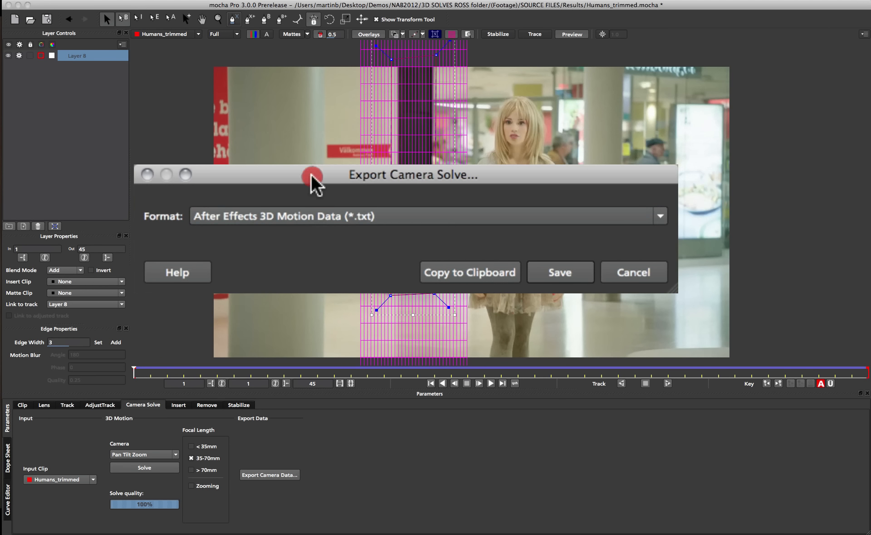
drag(311, 174, 296, 133)
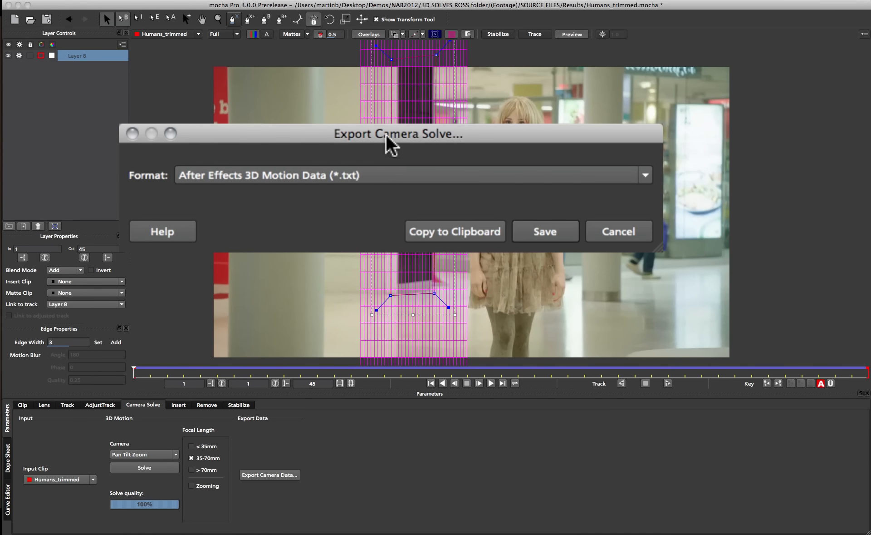
drag(386, 133, 402, 158)
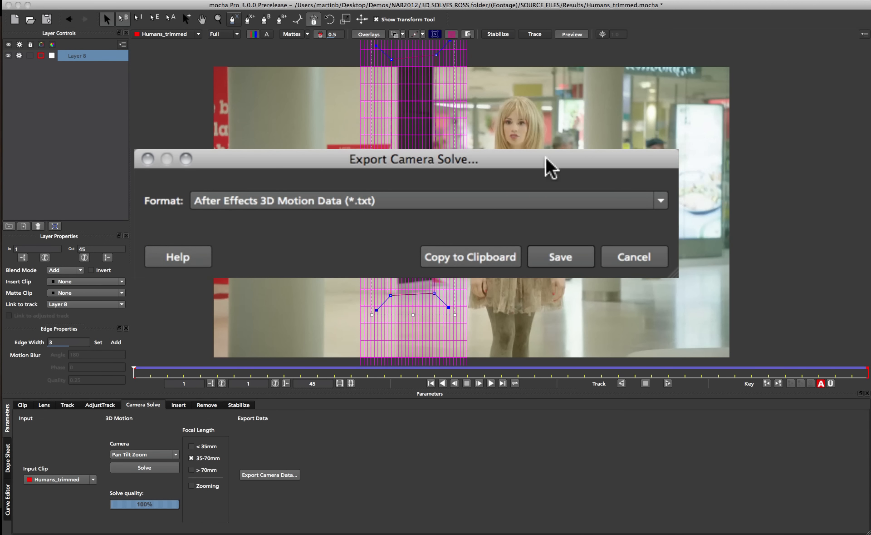
drag(428, 163, 420, 134)
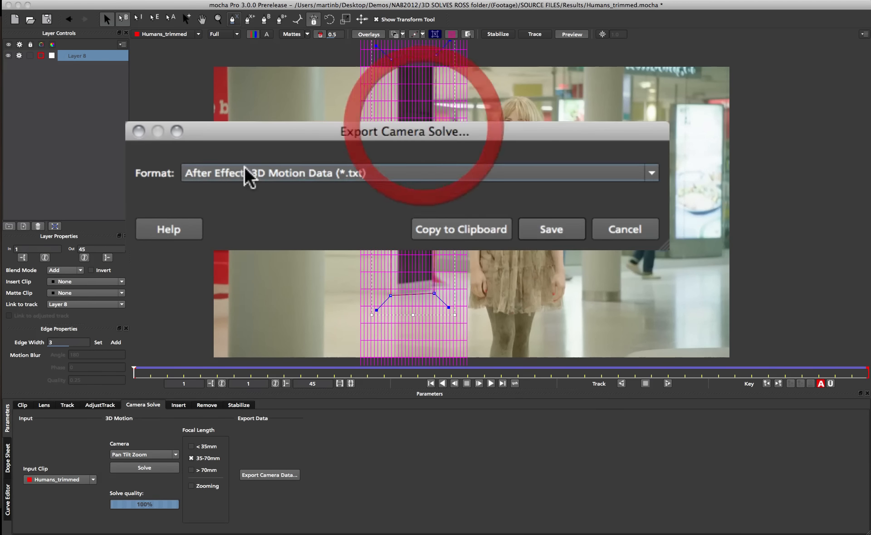
click(415, 205)
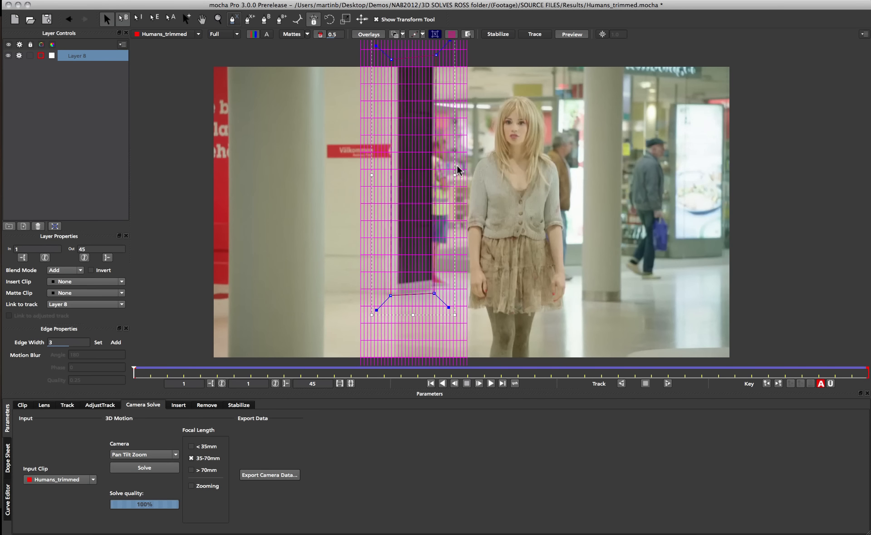
Switch to After Effects, paste the mocha camera into the Humans_trimmed composition, and select the mocha camera layer.
key(super+Tab)
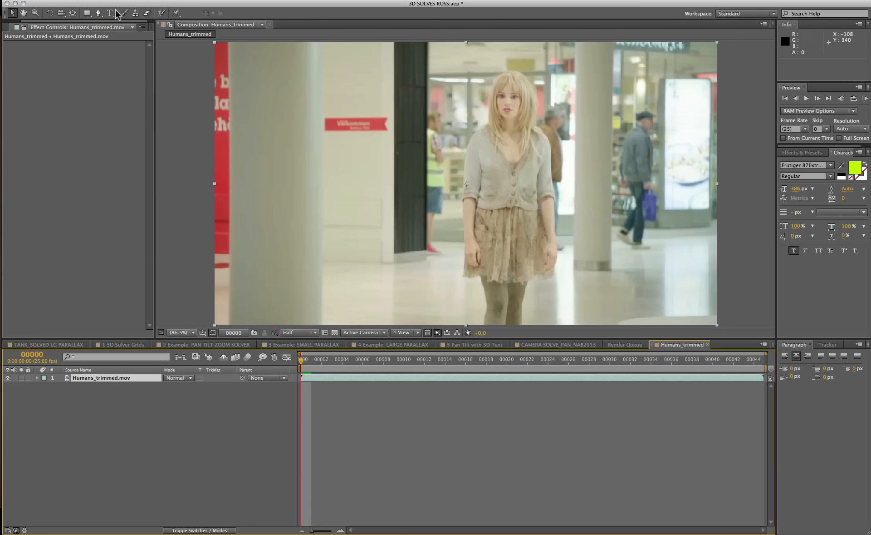
click(103, 3)
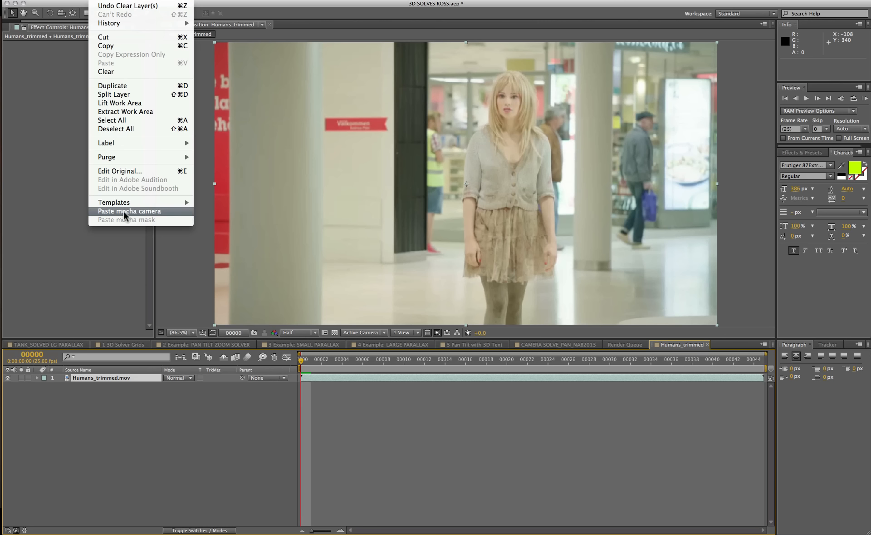
click(102, 211)
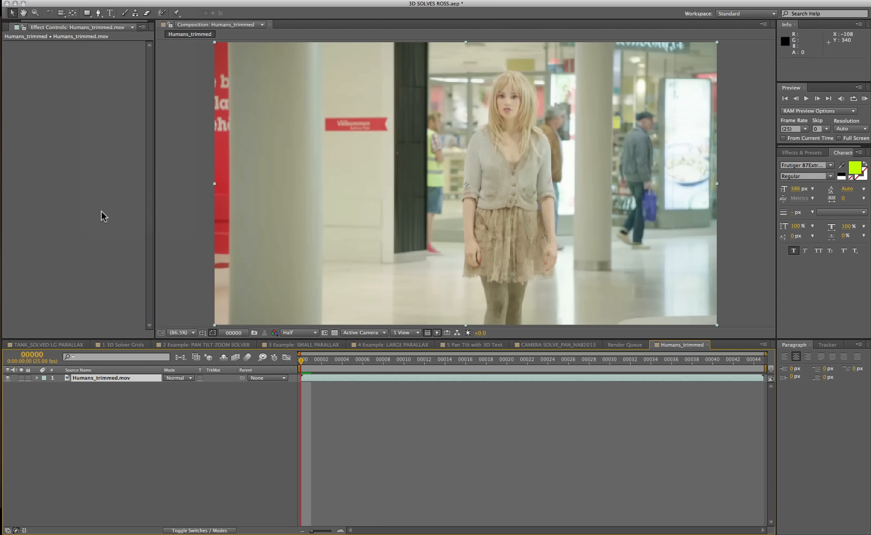
click(91, 416)
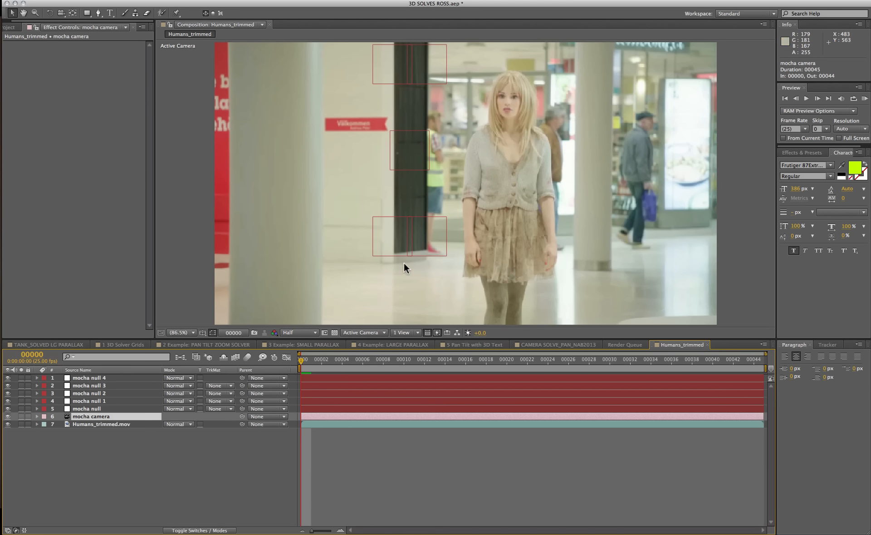
Switch back to mocha Pro and hide the planar grid over the doorway.
key(super+Tab)
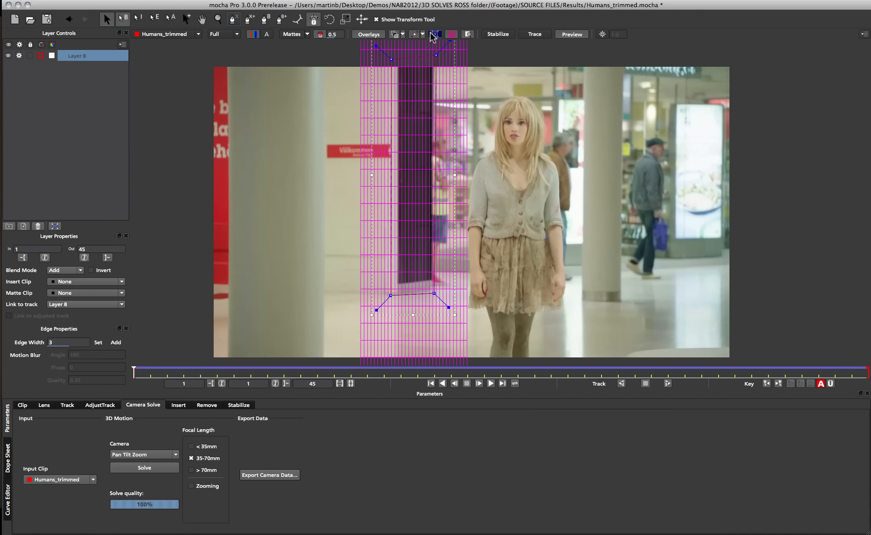
click(449, 35)
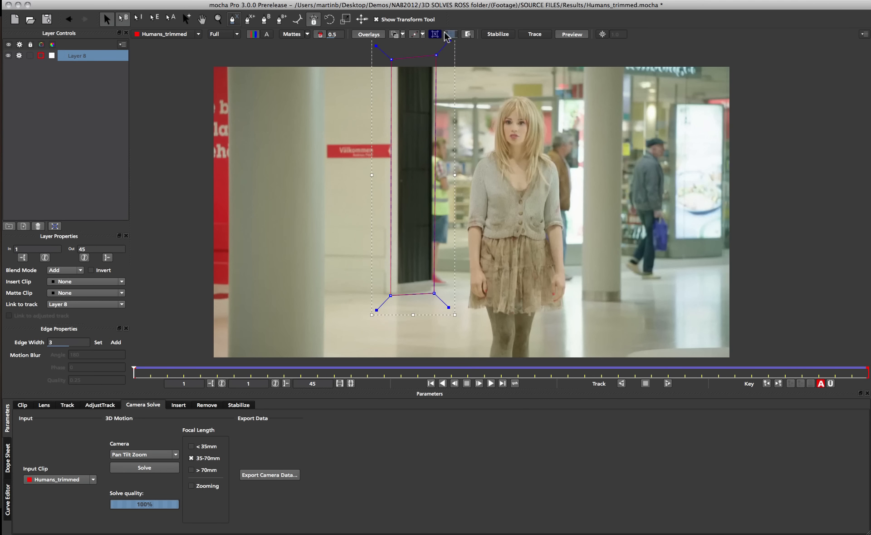
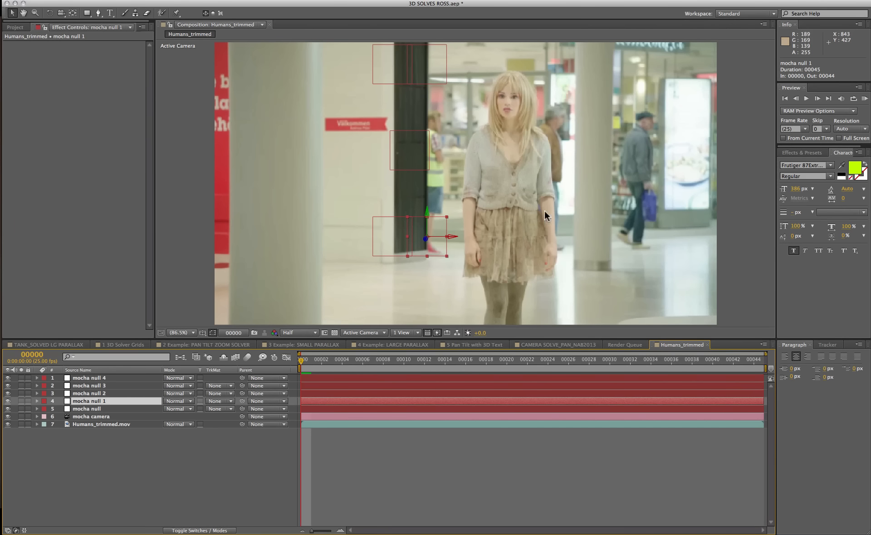
Examine the mocha camera's pan across the clip in side-by-side Top and Active Camera views, returning to the first frame and a single view.
click(415, 331)
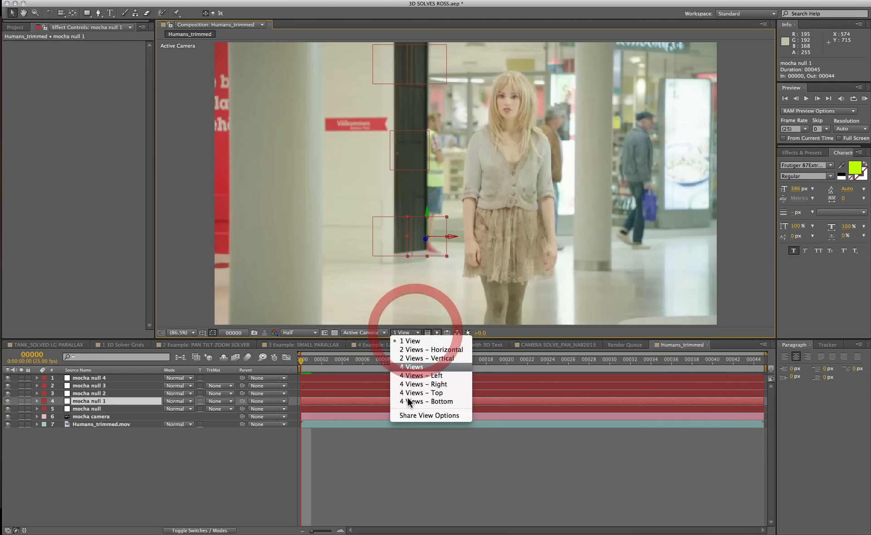
click(401, 349)
click(90, 416)
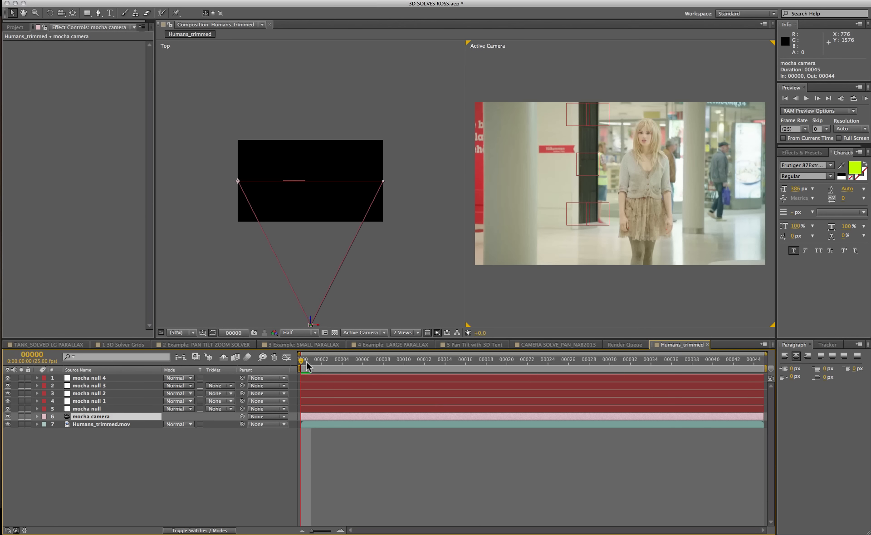
drag(307, 365, 760, 359)
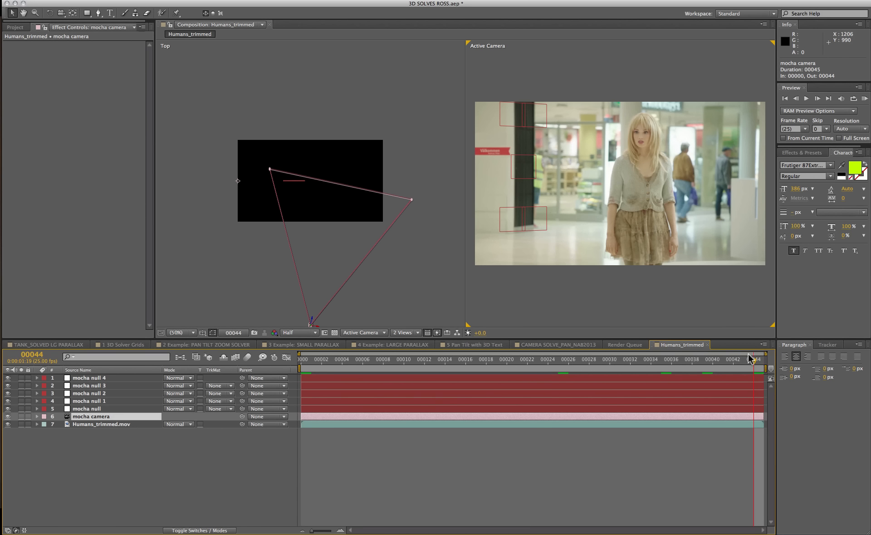
key(Home)
click(209, 356)
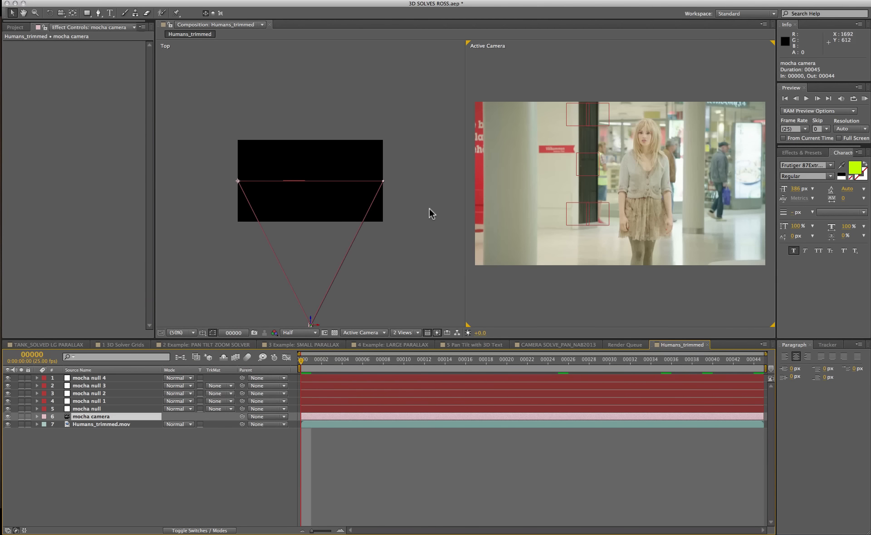
click(403, 332)
click(406, 341)
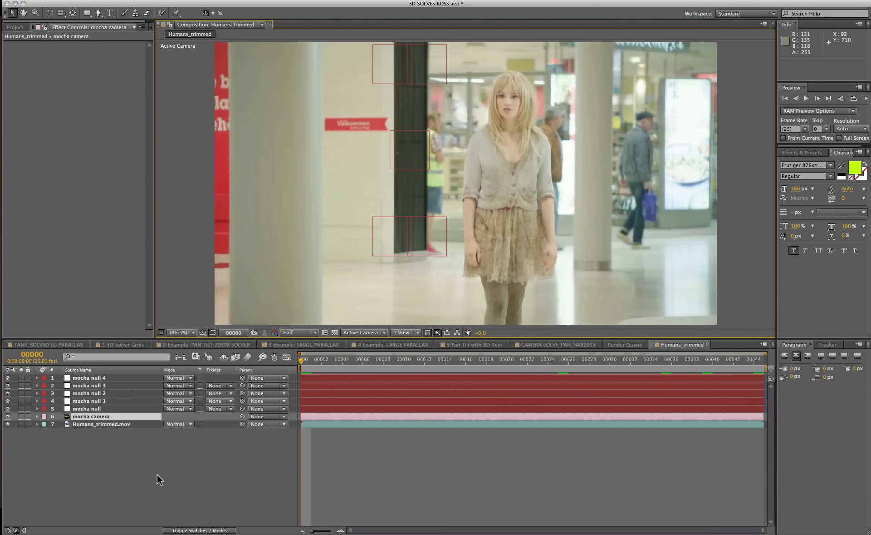
Add a new 1280 x 720 px gray solid to the composition.
right_click(152, 463)
mouse_move(154, 449)
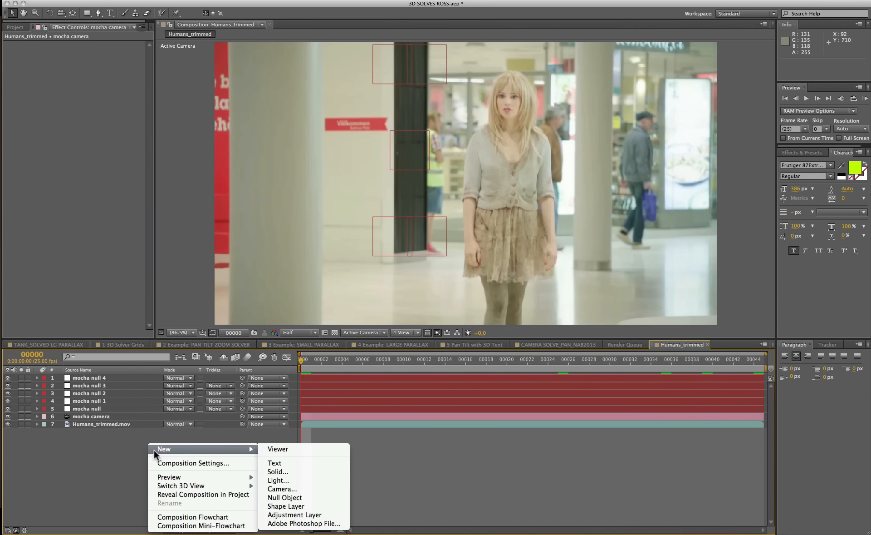
click(292, 470)
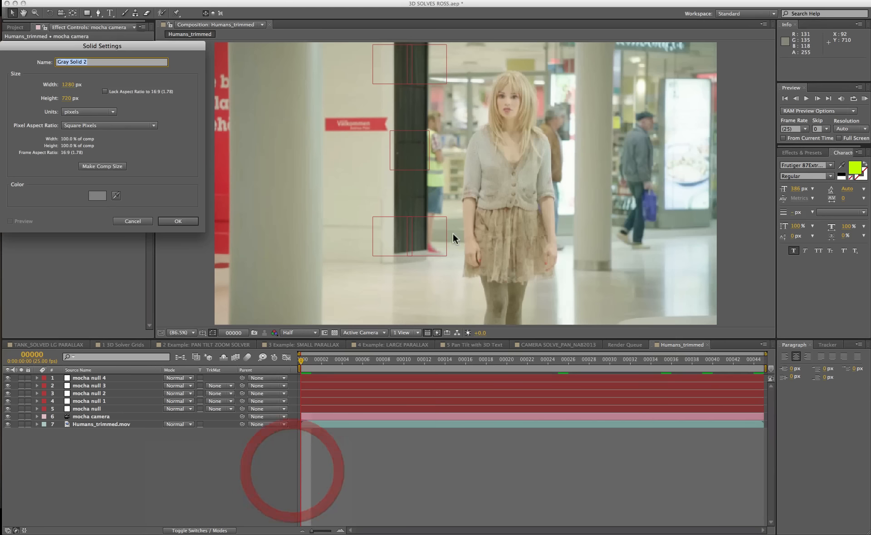
click(186, 224)
Apply the BCC Extruded Text effect to the gray solid with the text "mocha".
click(190, 1)
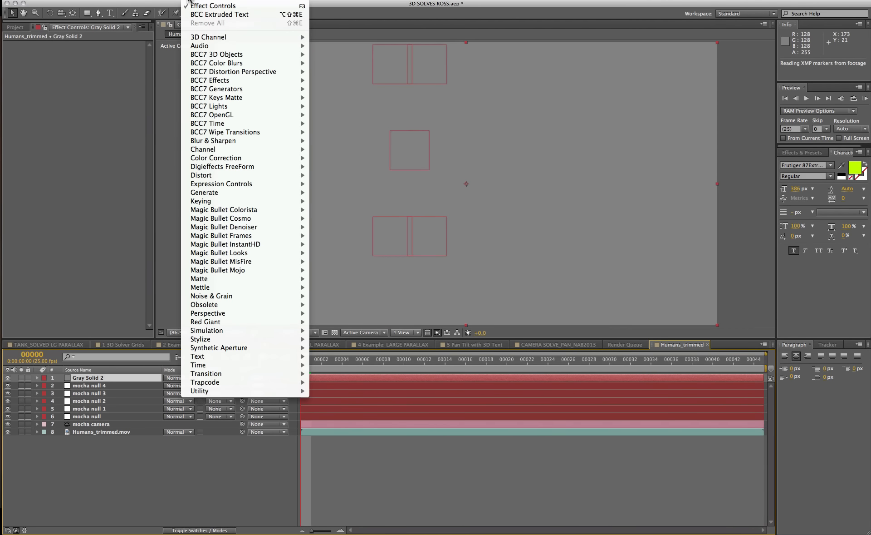
mouse_move(203, 53)
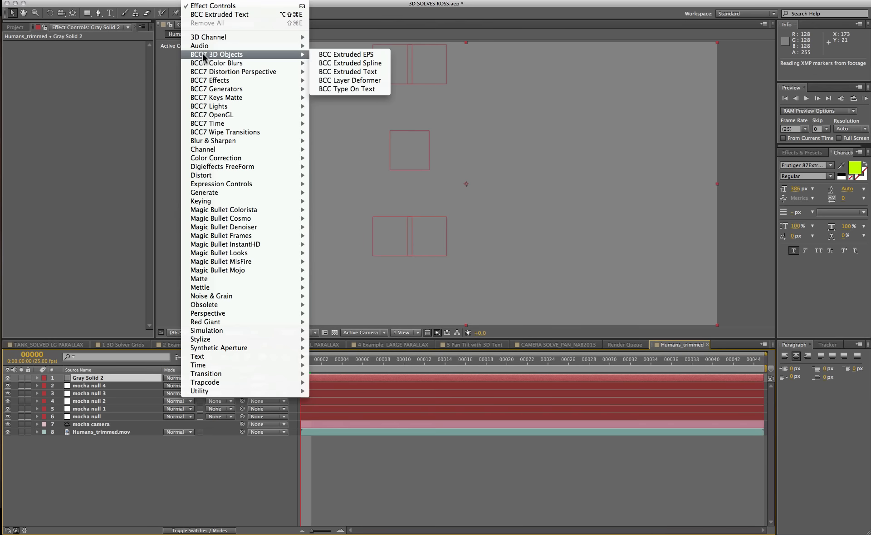
click(342, 70)
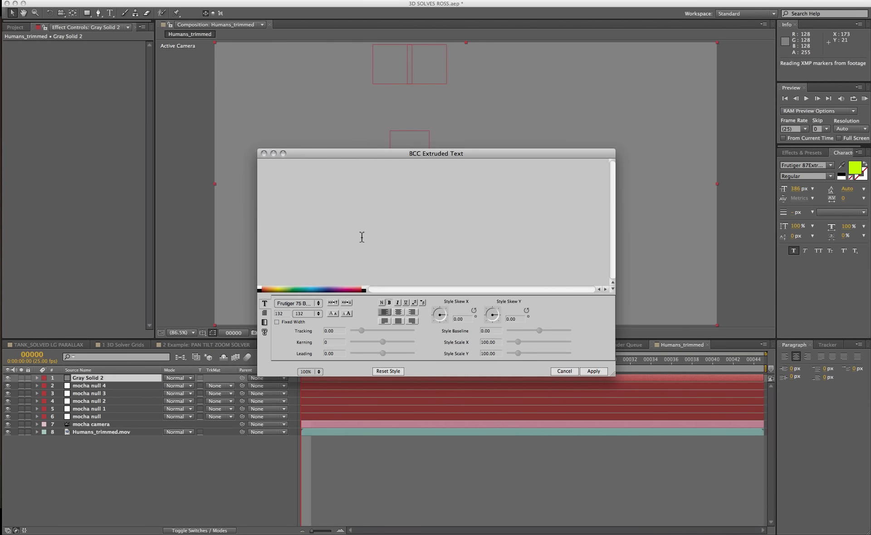
text(mocha)
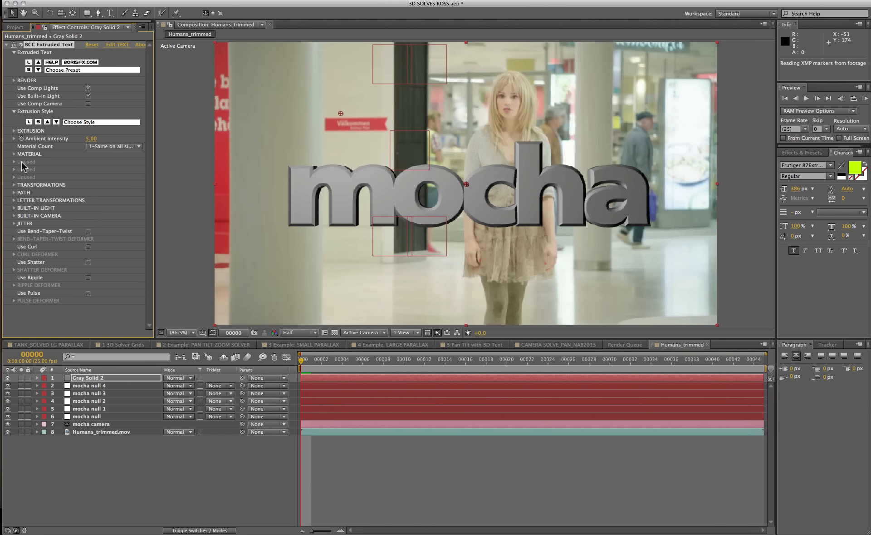
Set the text's extrusion depth to 10 and its bevel amount to 0.
click(13, 131)
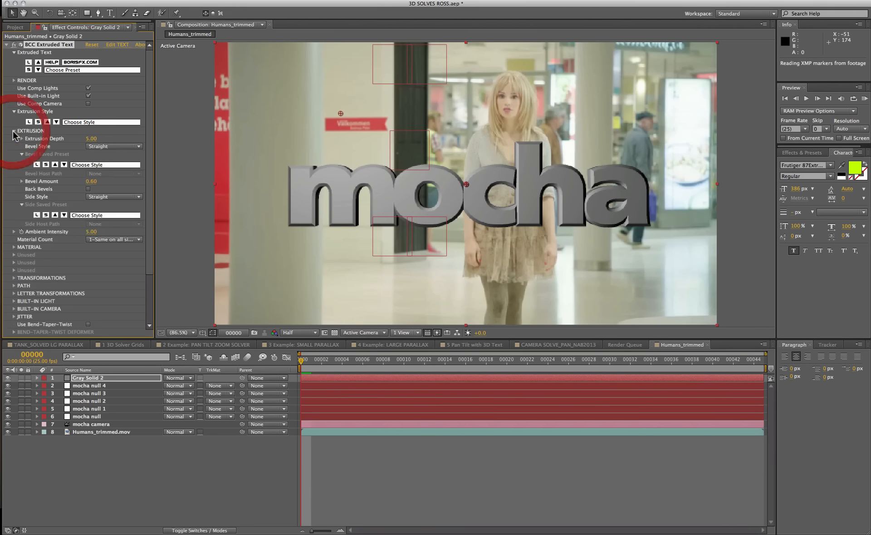
click(88, 139)
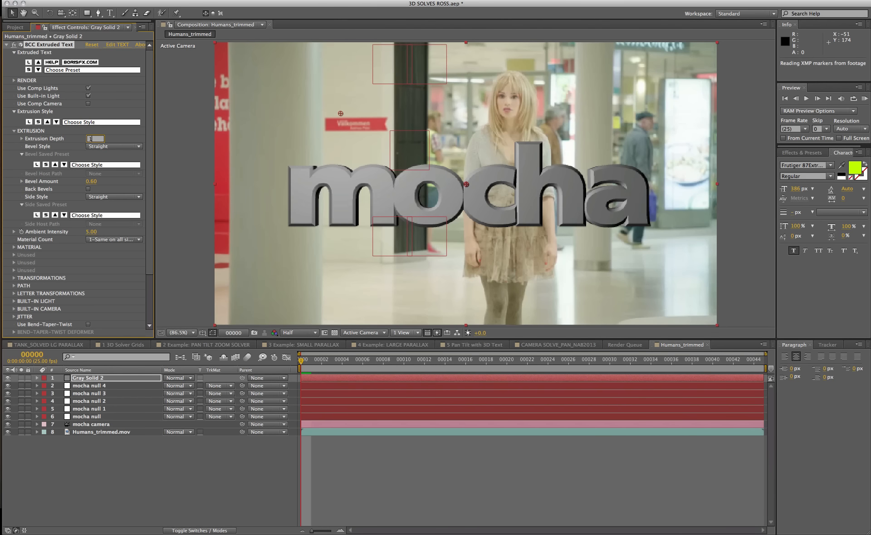
text(10)
key(Return)
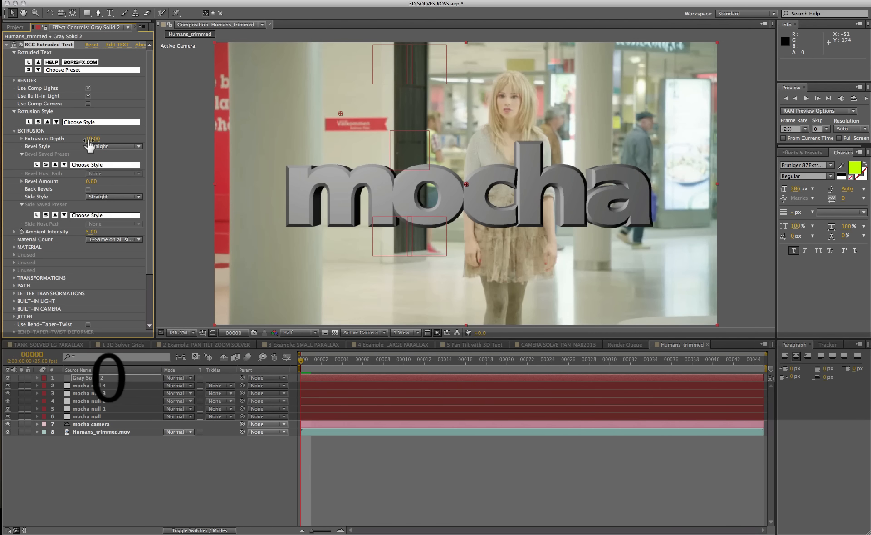
click(92, 181)
text(0)
key(Return)
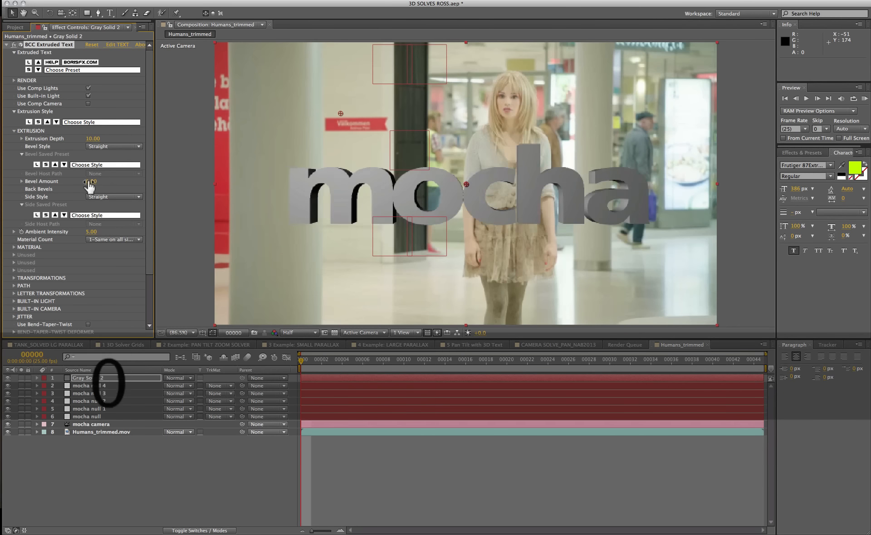
Make the extruded text use the comp camera and preview its motion through the clip.
click(88, 103)
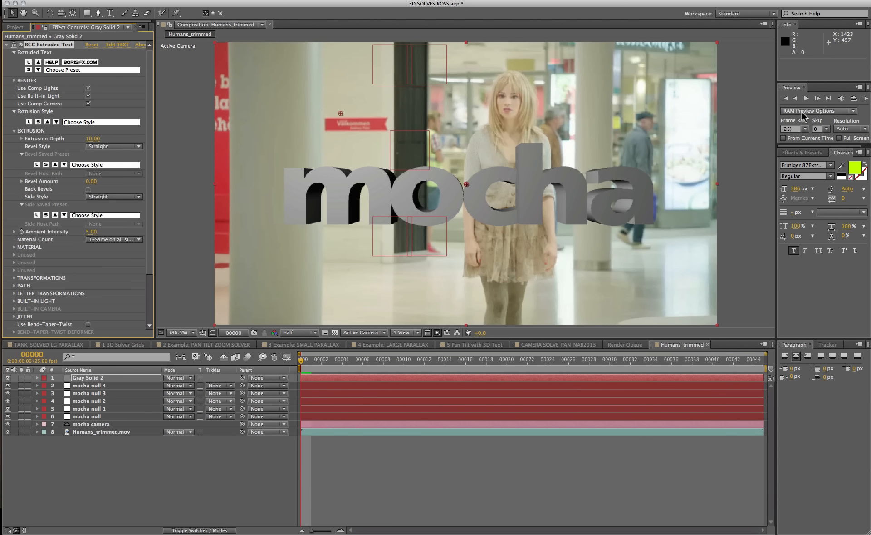
click(806, 98)
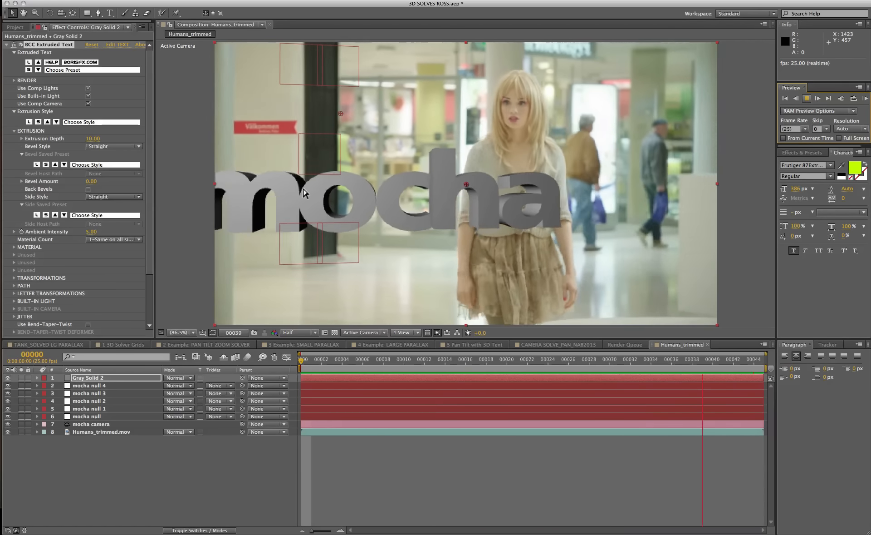
click(261, 353)
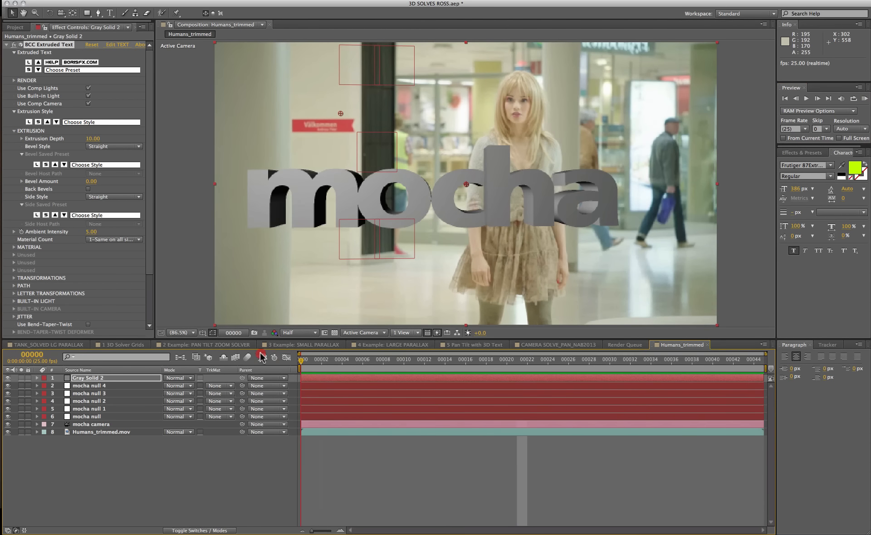
Show two horizontal views and begin a new light of type Point.
click(405, 332)
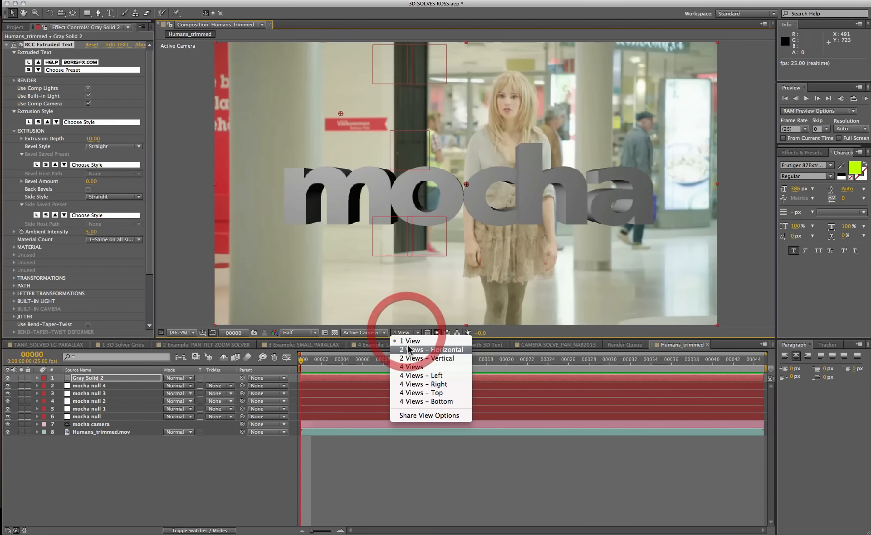
click(402, 354)
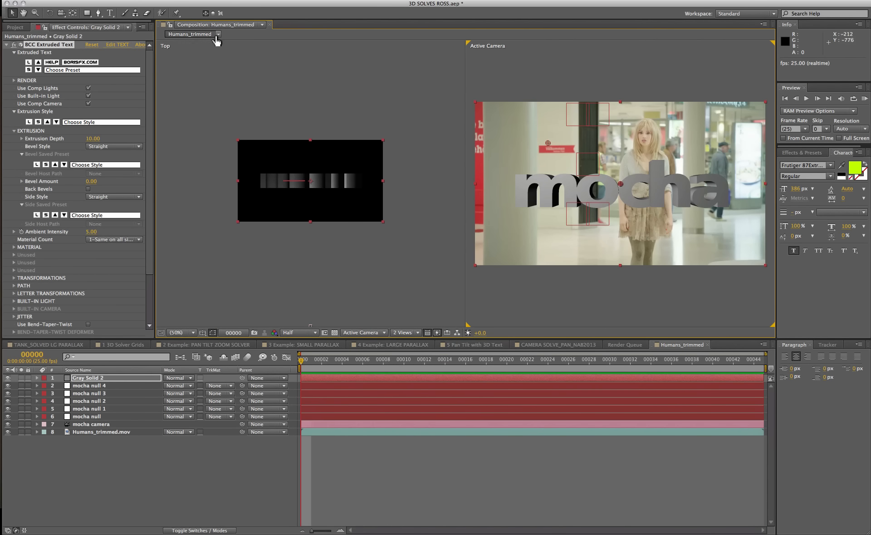
click(189, 1)
mouse_move(175, 9)
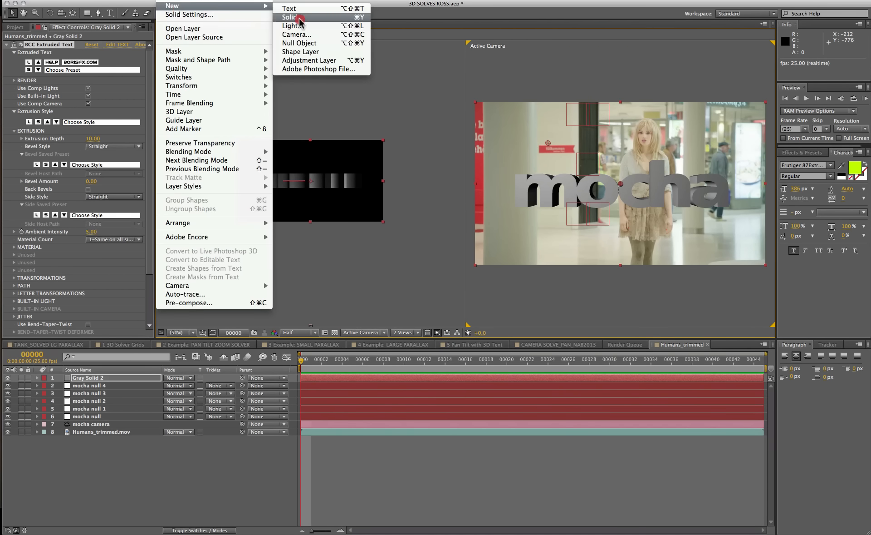
click(300, 25)
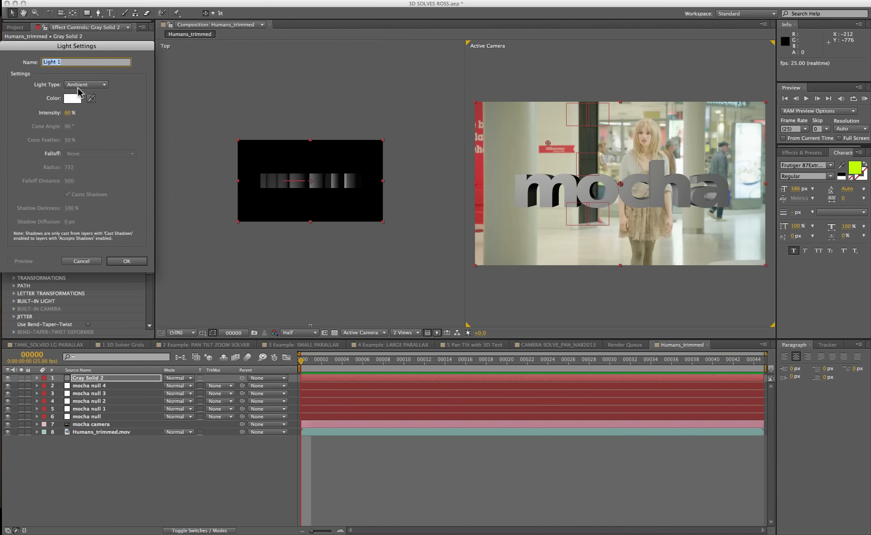
click(78, 86)
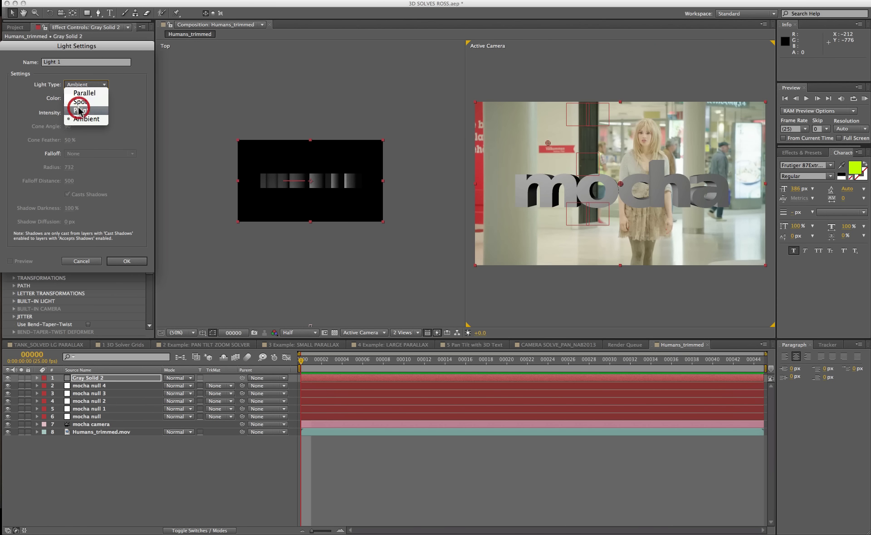
click(80, 110)
Sample the light's color from the bright illuminated sign in the footage, set its intensity to 100%, and create the light.
click(91, 99)
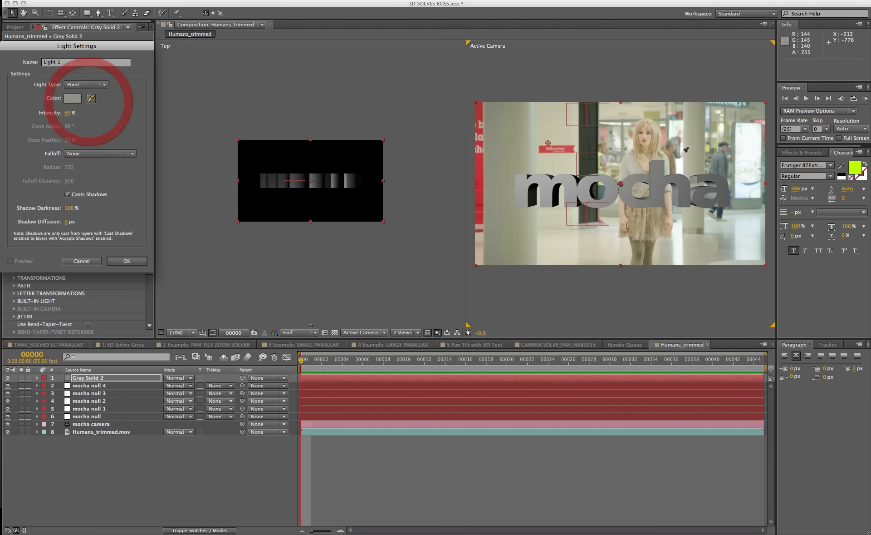
click(734, 132)
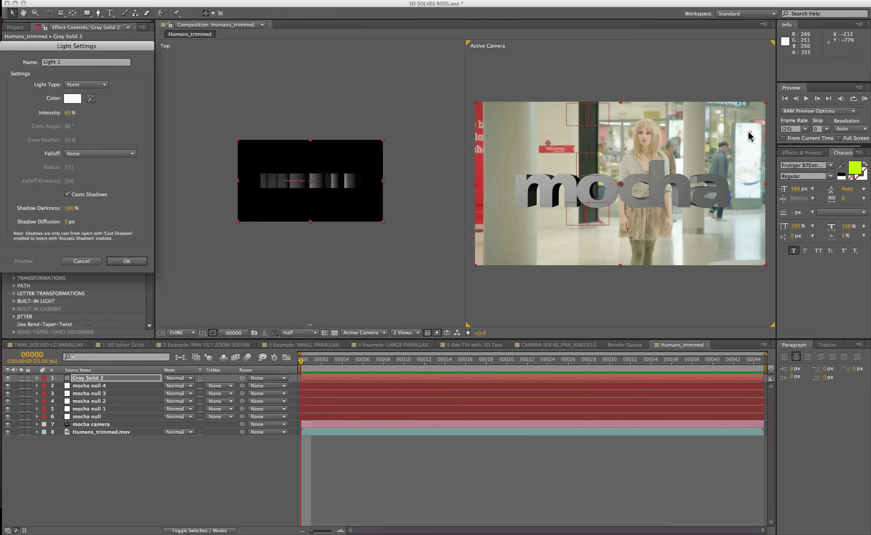
click(69, 113)
text(100)
key(Return)
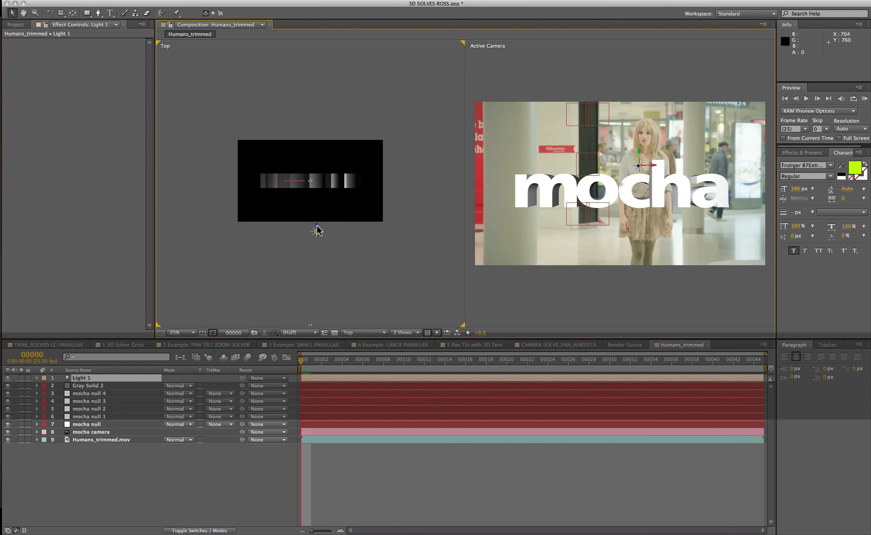
Move the point light behind the text and raise it, to a position of about 1197, -1, 800.
drag(316, 227, 376, 88)
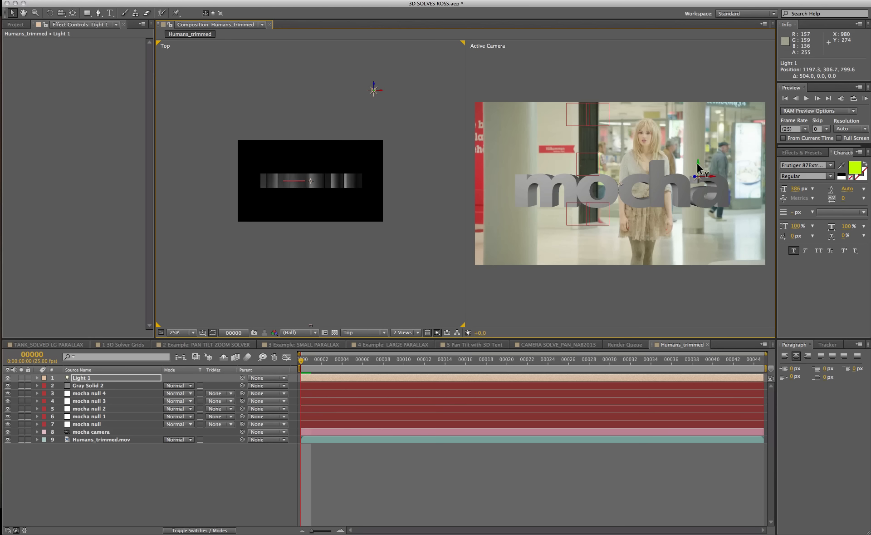
drag(698, 170, 701, 92)
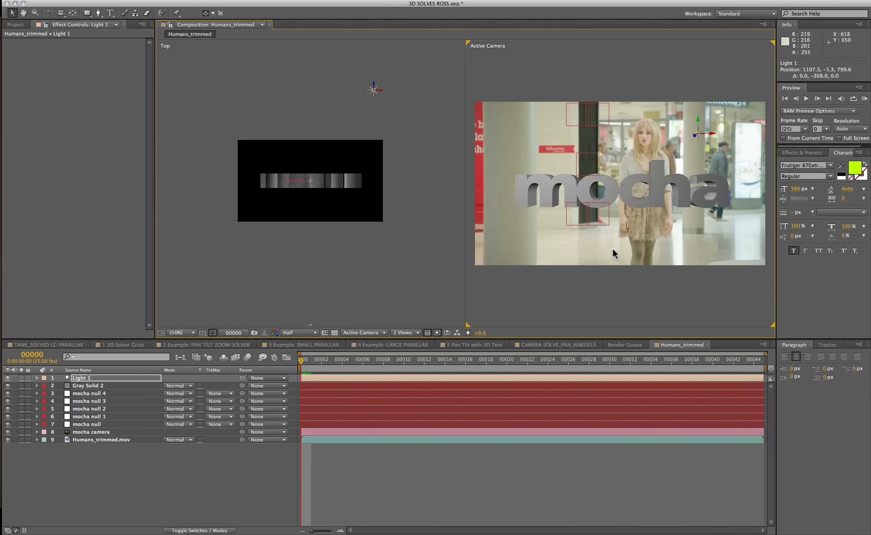
Deselect the light, return the composition to a single view, and preview the lit text over the footage.
click(570, 300)
click(411, 333)
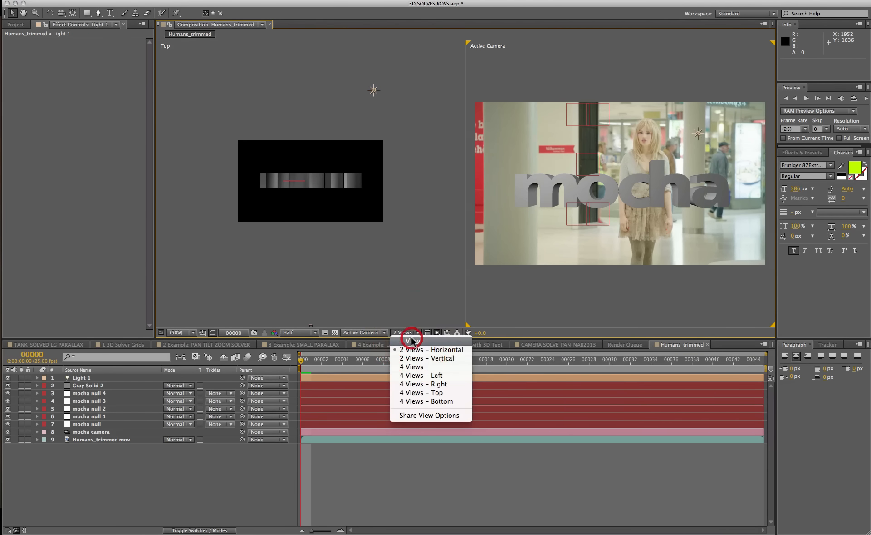
click(412, 341)
key(space)
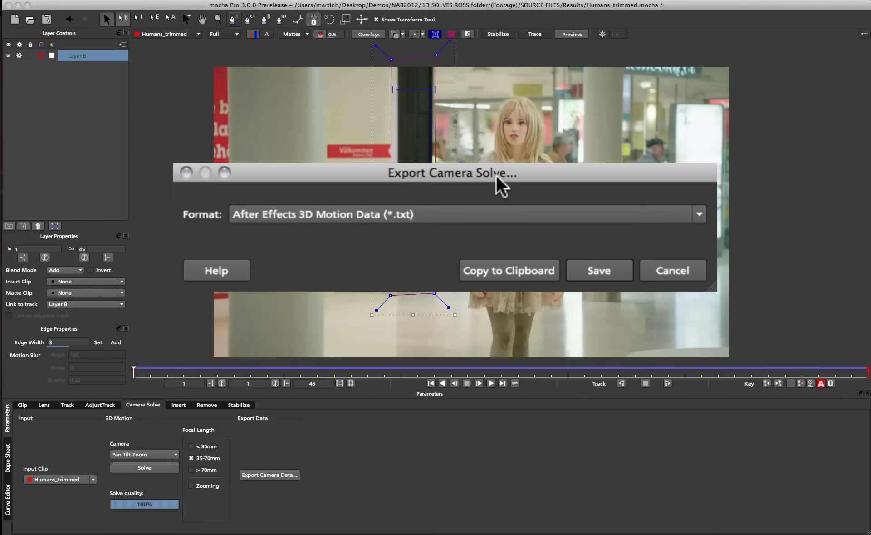
In mocha Pro, export the camera solve as FBX 6.1.0 3D Data to the SOURCE FILES folder, named pantrack.
click(440, 212)
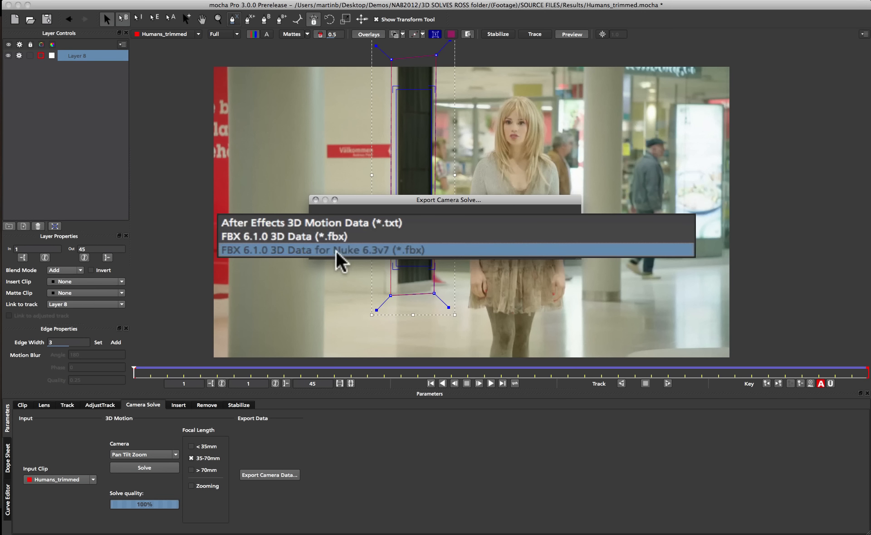
click(331, 233)
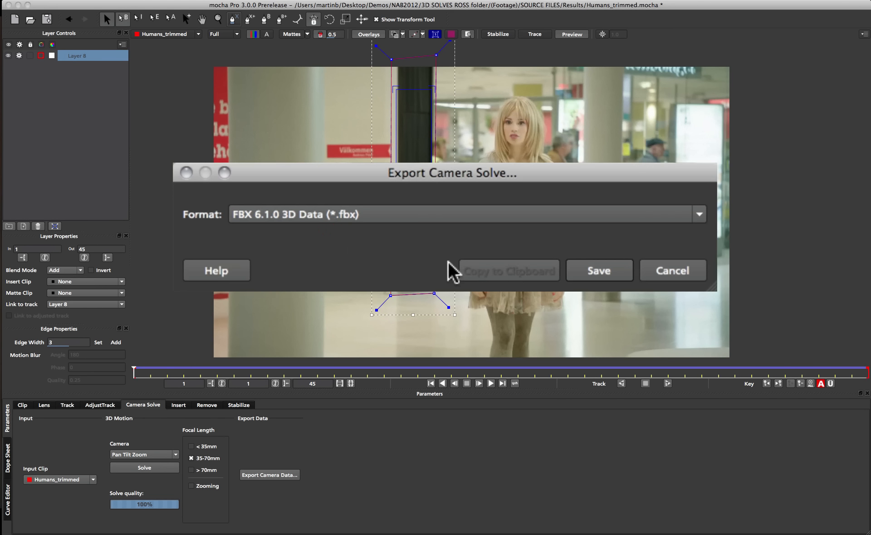
click(573, 262)
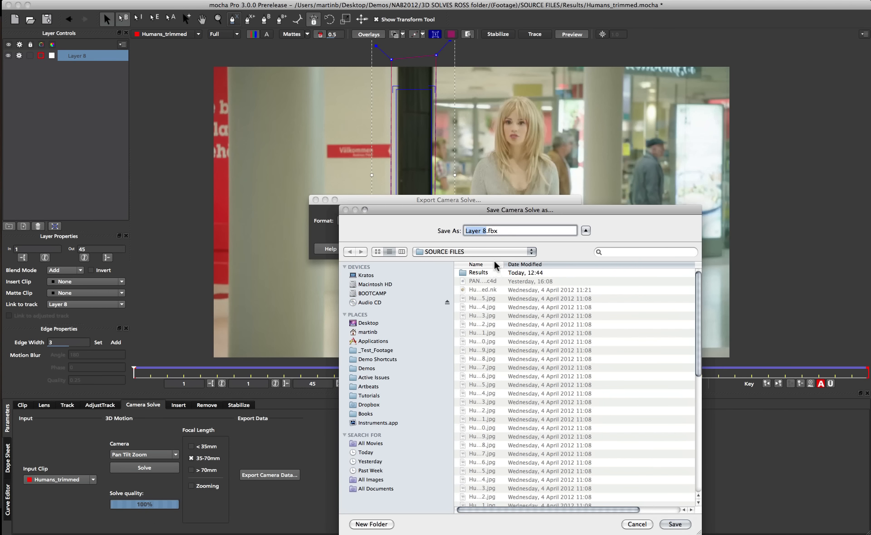
text(pantrack)
click(676, 524)
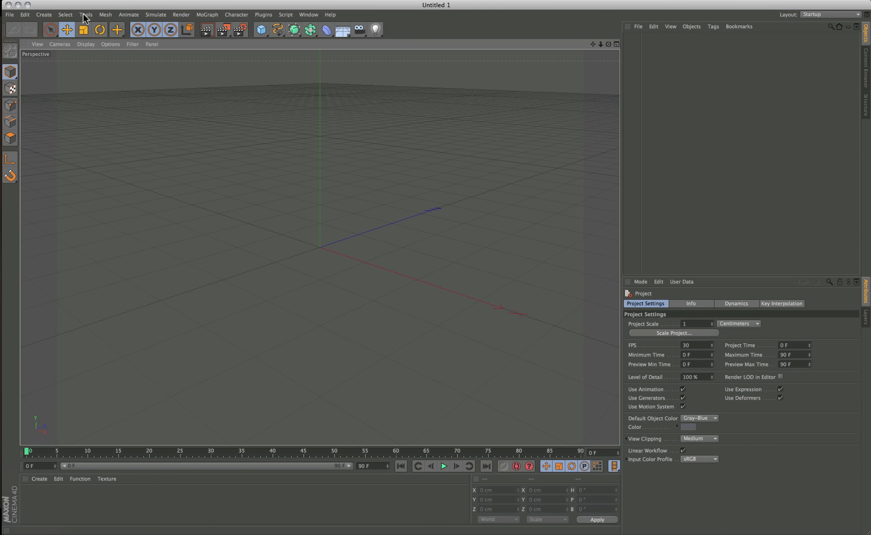
In Cinema 4D, load pantrack.fbx from the SOURCE FILES folder.
click(10, 15)
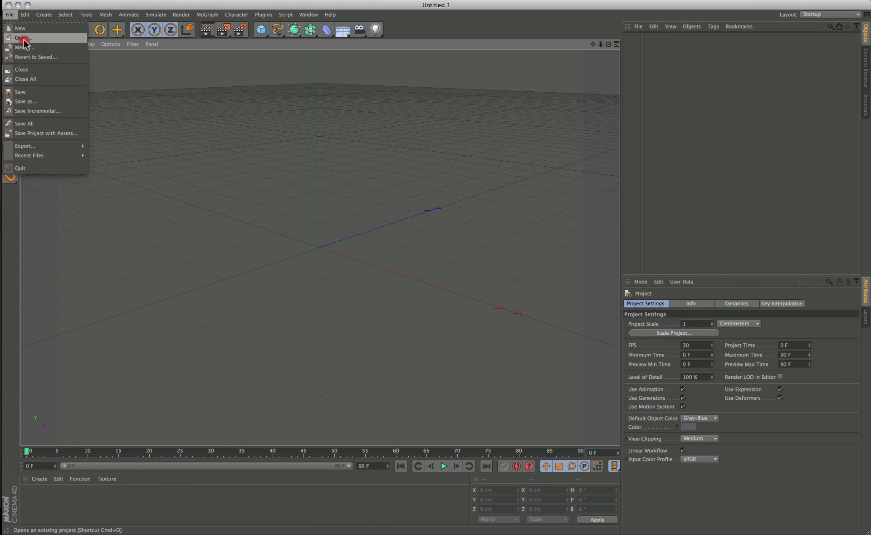
click(26, 49)
click(380, 63)
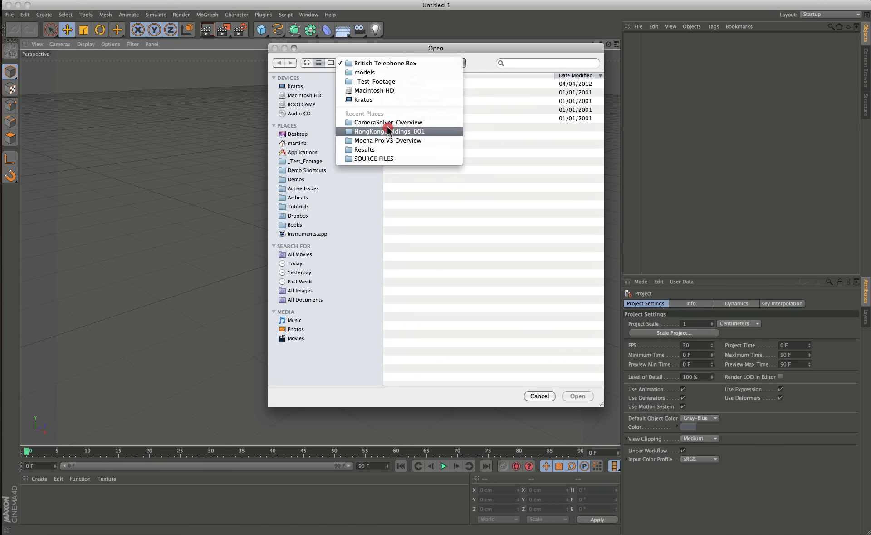
click(382, 158)
double_click(422, 84)
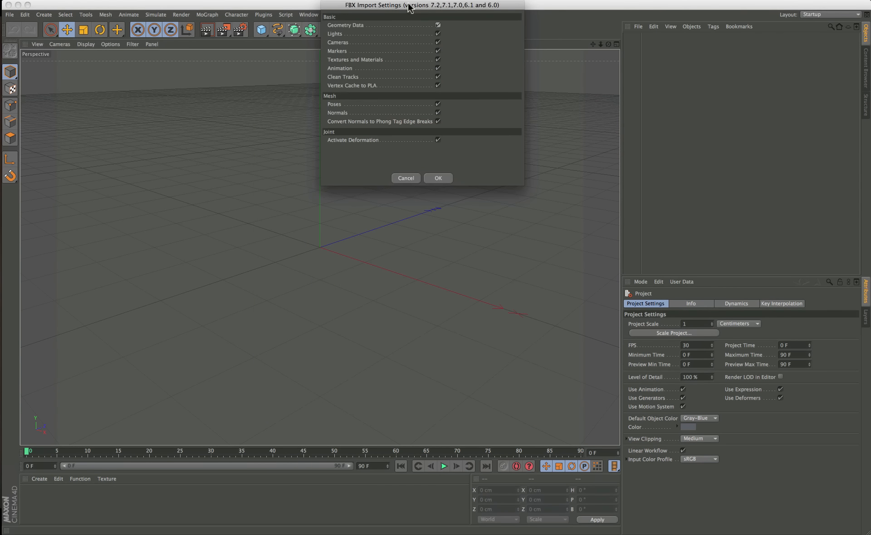
Accept the default FBX import settings and import the MochaAnimations take at a frame rate of 25.
drag(410, 8, 416, 108)
click(444, 278)
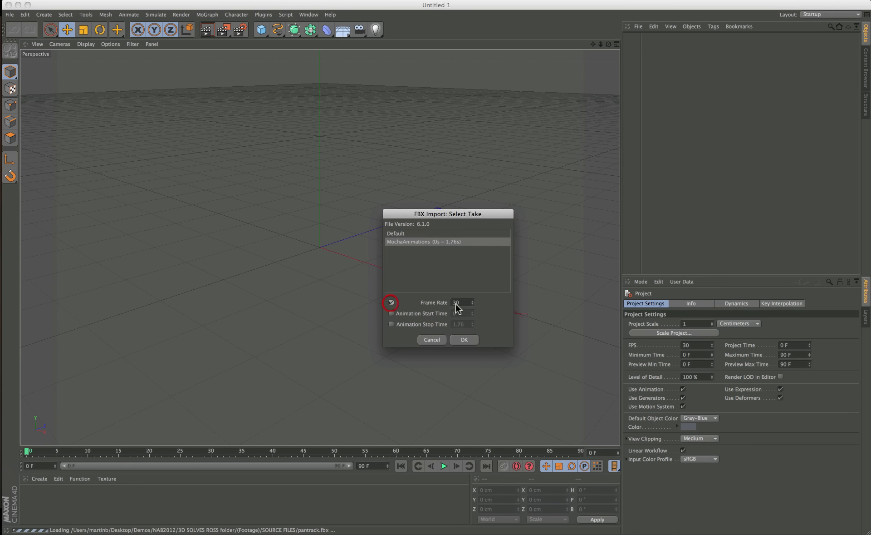
double_click(461, 305)
text(25)
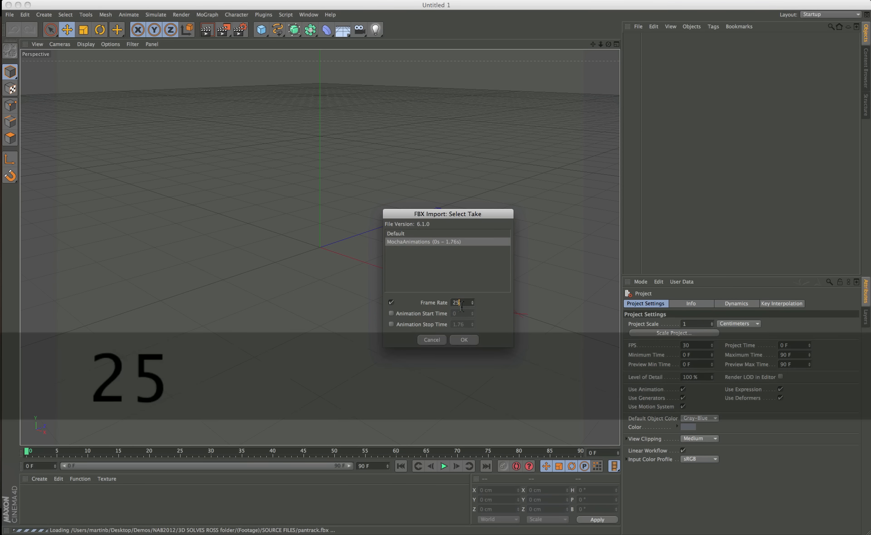
click(462, 341)
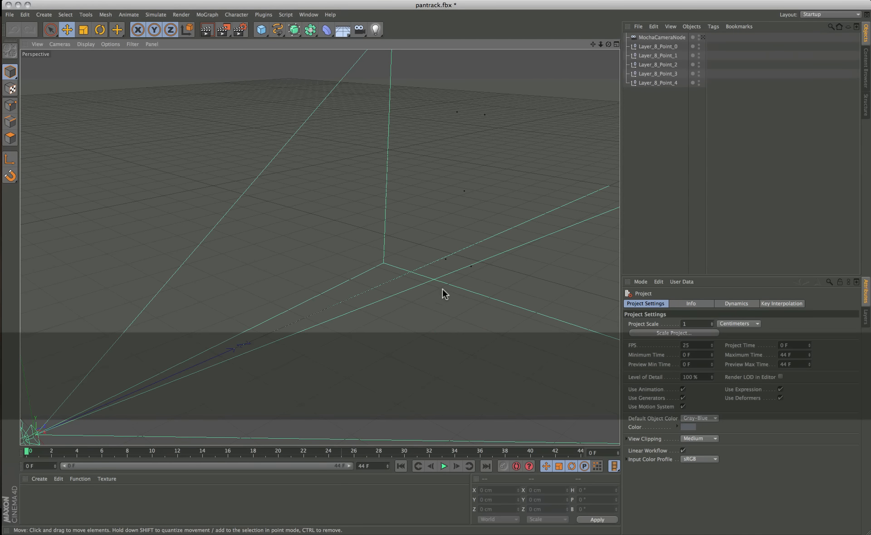
Examine the imported mocha camera and its tracked point nulls, and scrub through the camera animation.
scroll(307, 310, down, 3)
scroll(380, 254, down, 2)
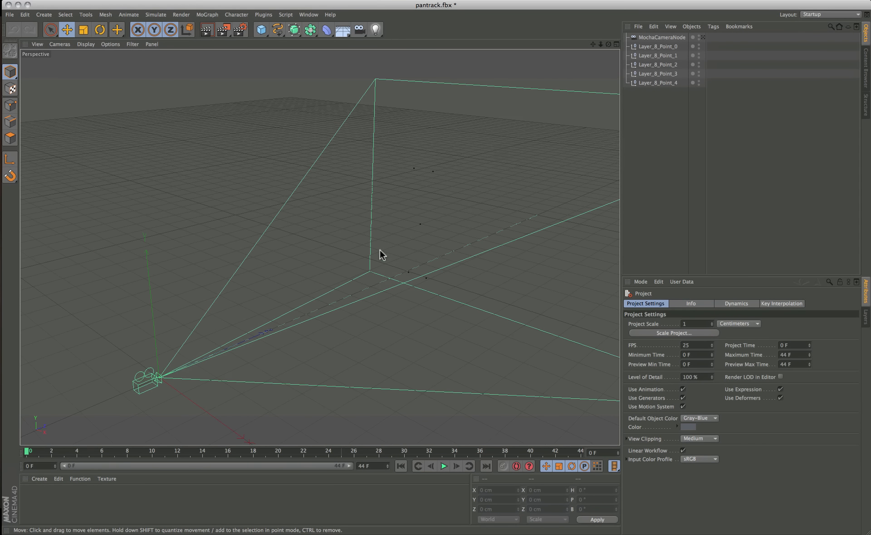
click(433, 172)
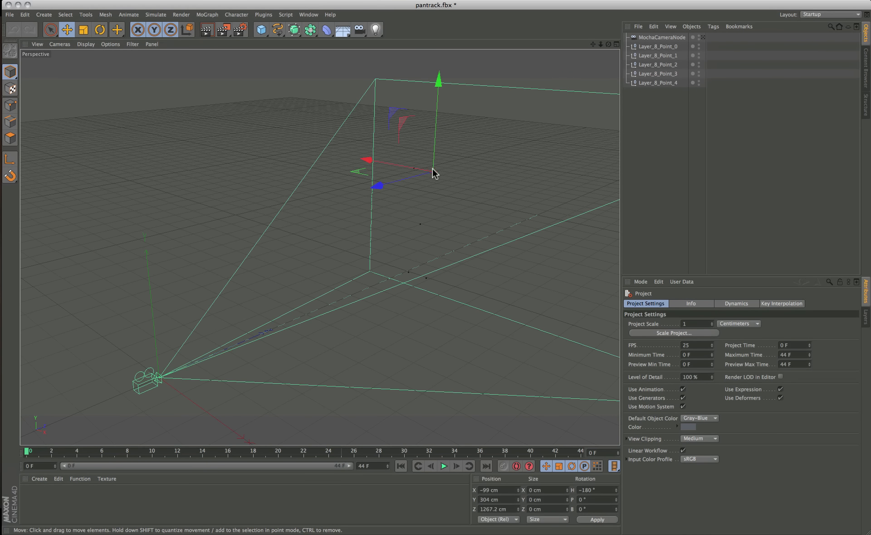
click(421, 224)
click(426, 278)
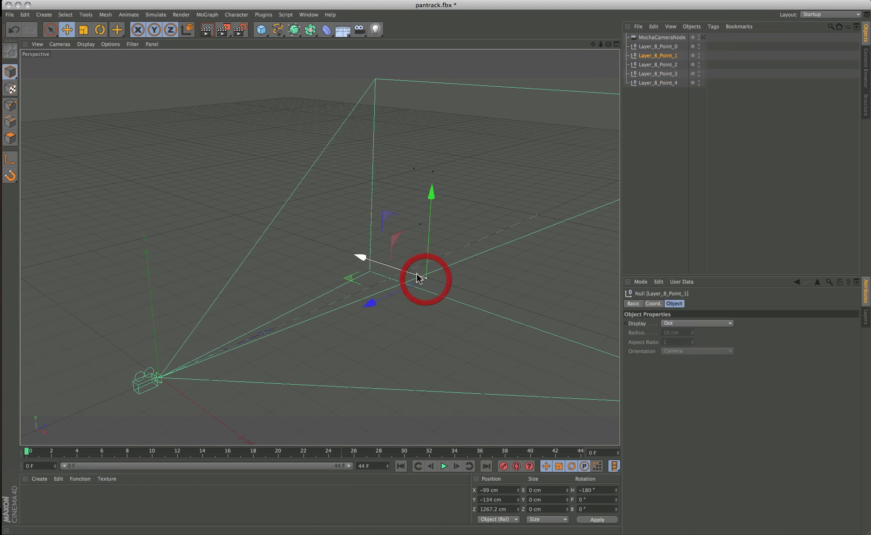
click(414, 169)
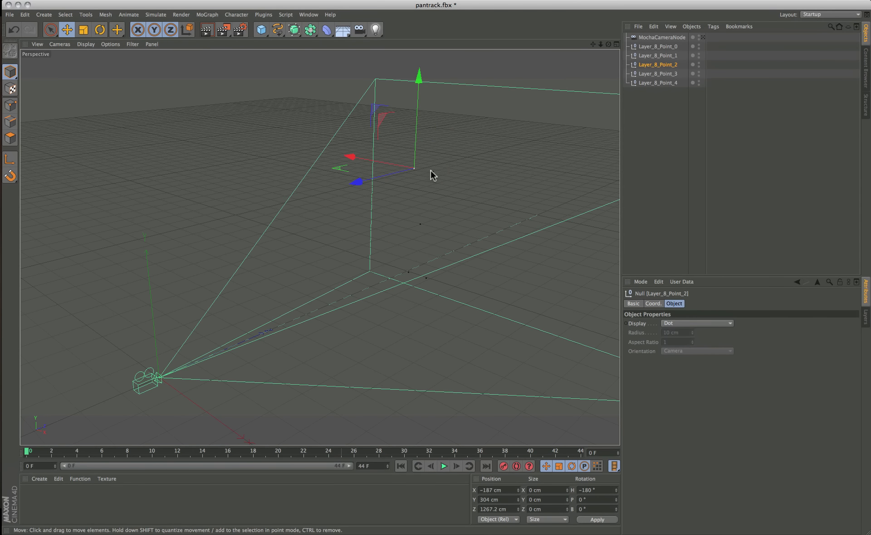
click(433, 171)
click(421, 225)
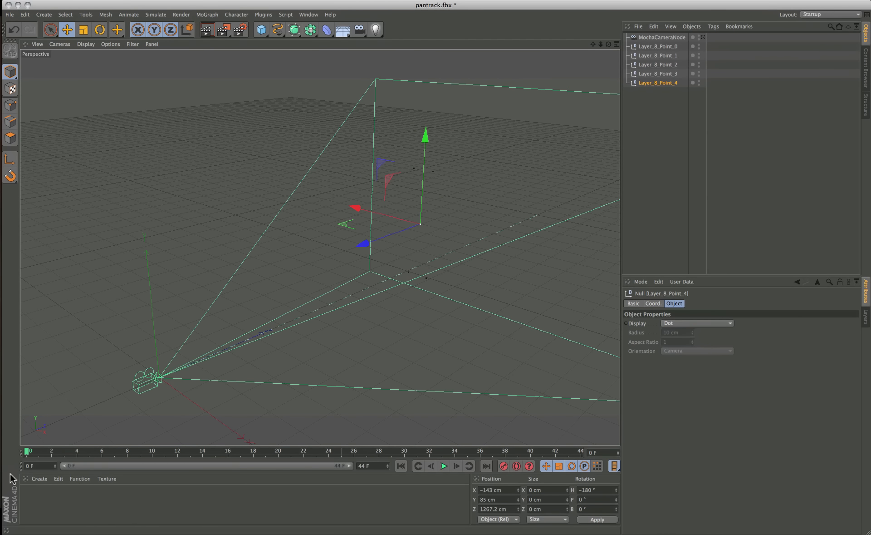
drag(27, 454, 795, 428)
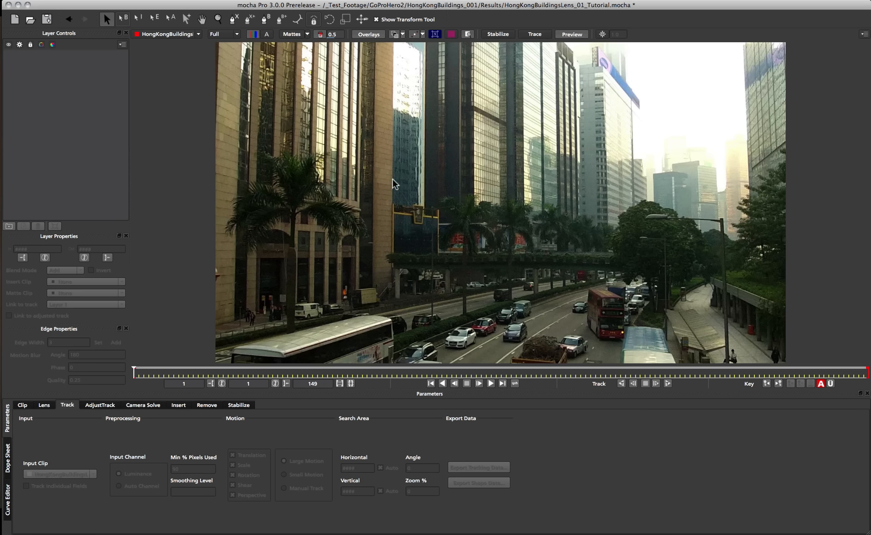
In mocha Pro, draw a closed four-point X-spline around the distant glass towers at frame 1 of the HongKongBuildings clip.
drag(134, 373, 43, 362)
key(ctrl+l)
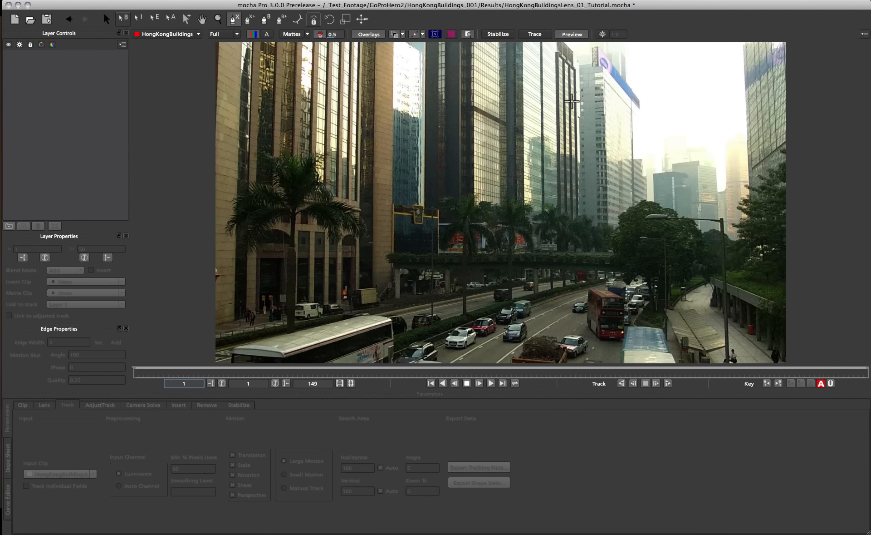
click(572, 102)
click(409, 54)
click(405, 185)
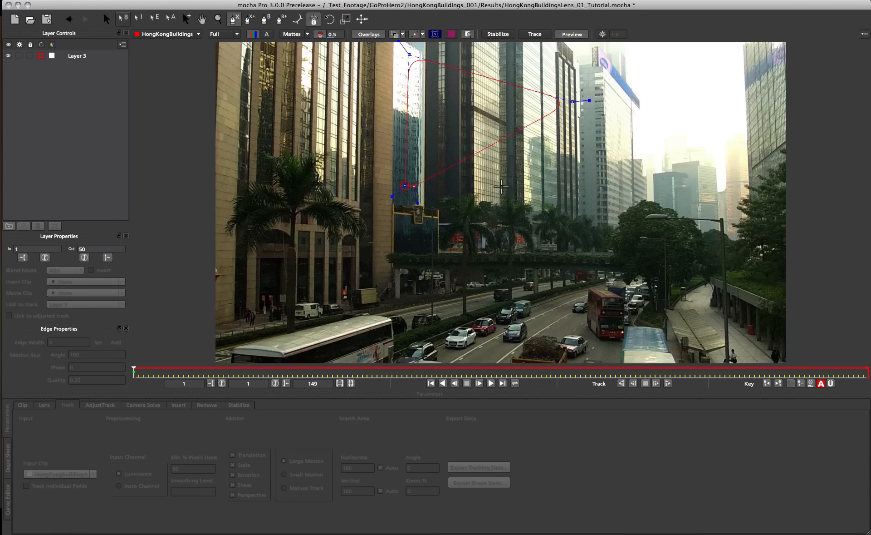
click(570, 196)
right_click(571, 196)
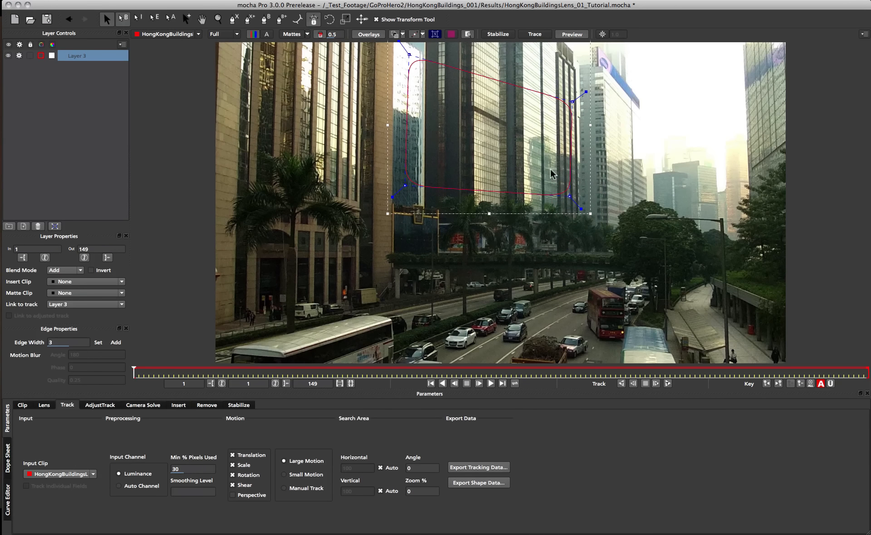
Enable perspective motion for the tower layer, set Min % Pixels Used to 90, and track it forward.
click(249, 495)
double_click(196, 469)
text(90)
key(Return)
click(668, 384)
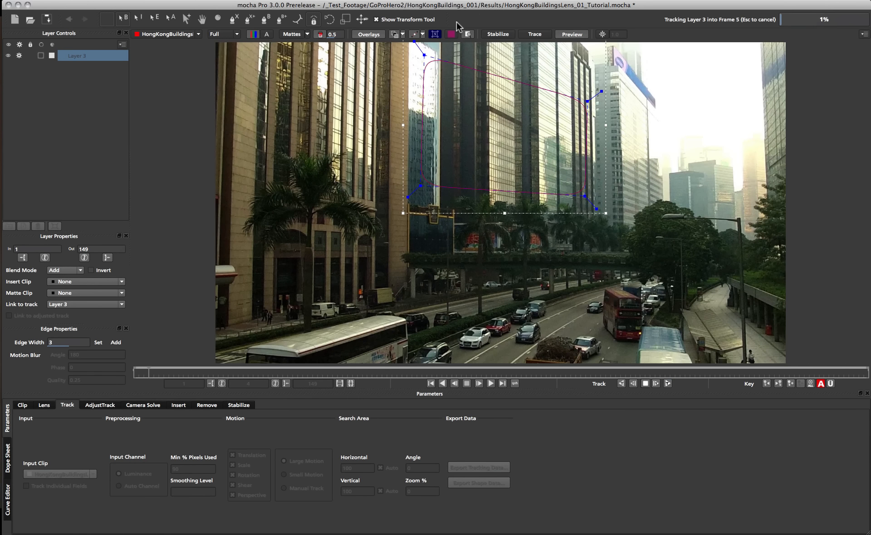
Show the planar grid over the tracked towers and scrub the clip back to frame 33.
click(453, 35)
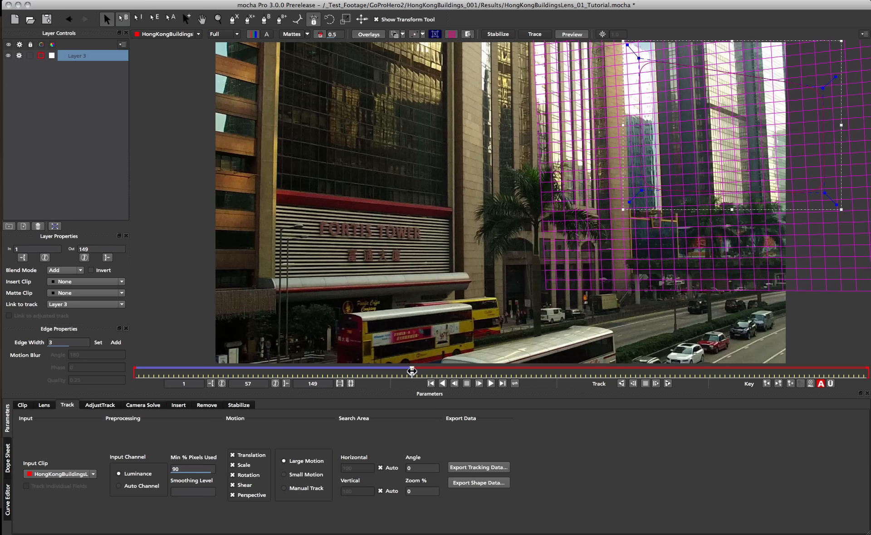
drag(412, 371, 332, 376)
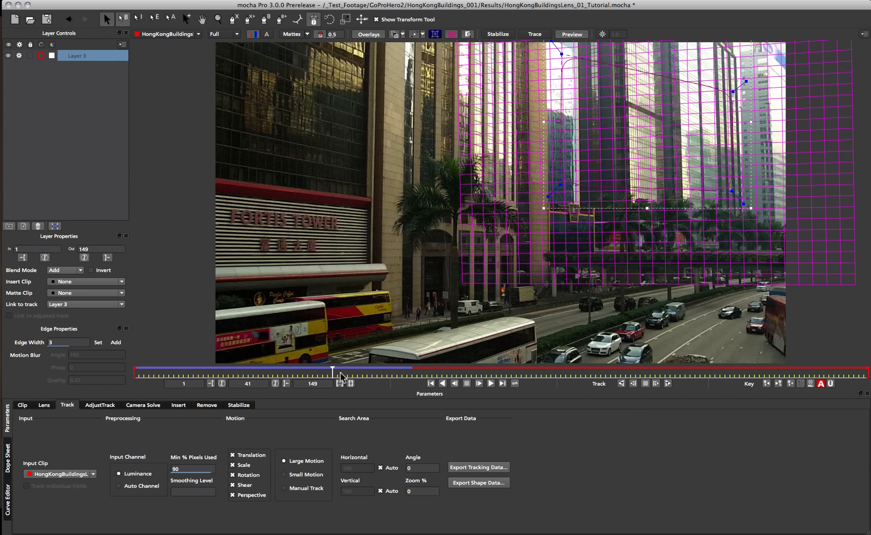
drag(333, 373, 293, 373)
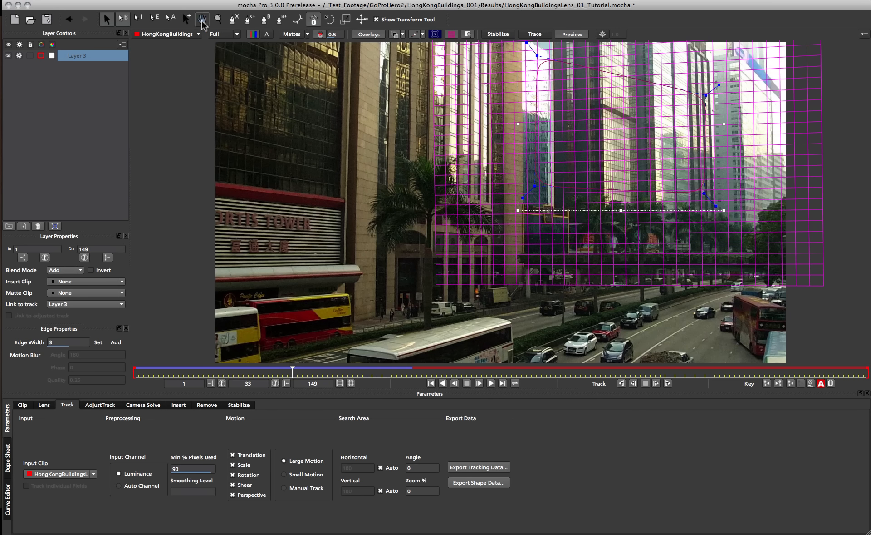
Draw a second four-point X-spline around the Fortis Tower facade and the adjoining pillar at frame 33.
click(234, 19)
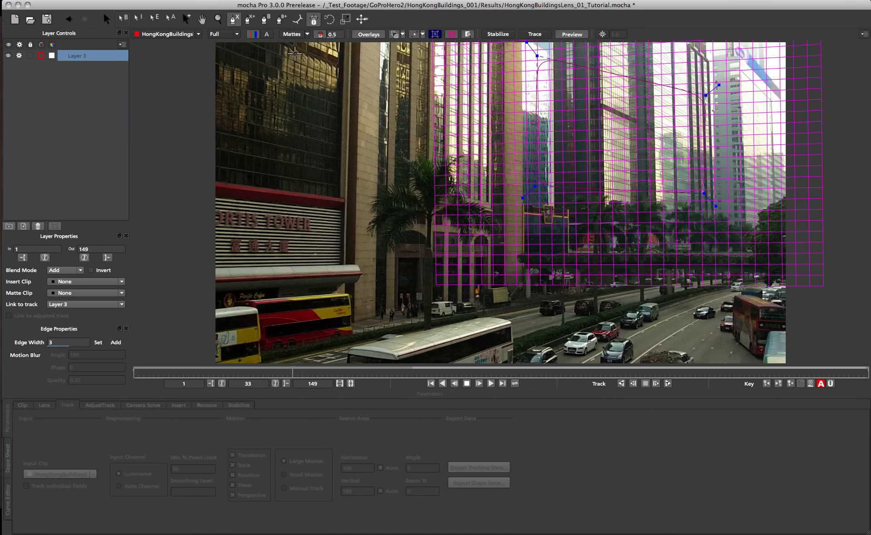
click(280, 49)
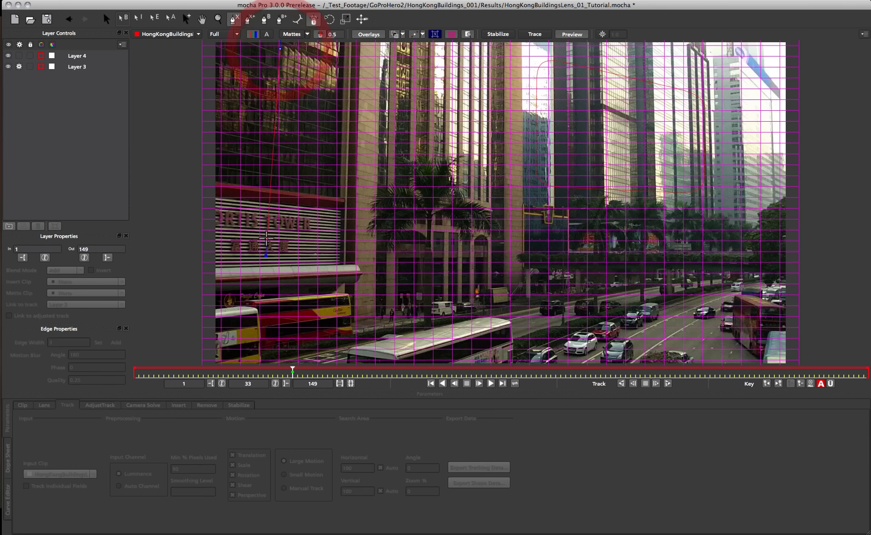
click(267, 250)
click(366, 252)
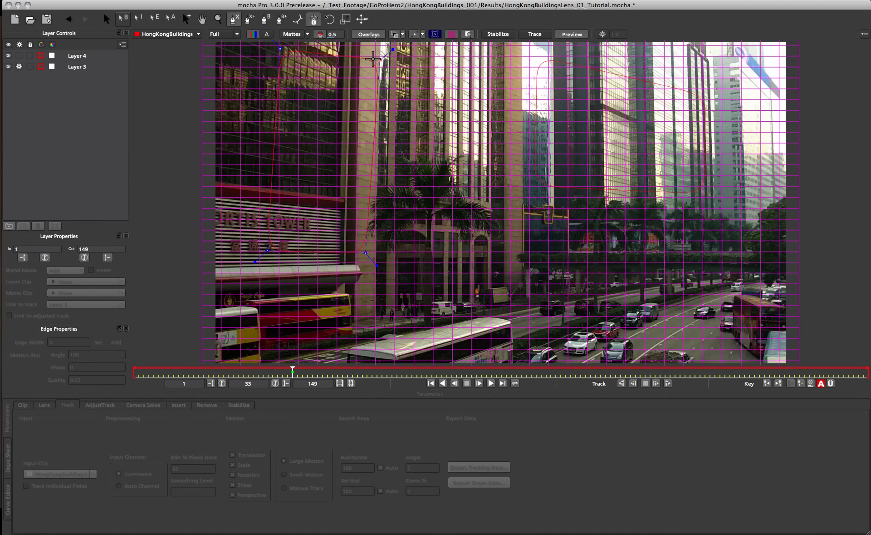
right_click(370, 58)
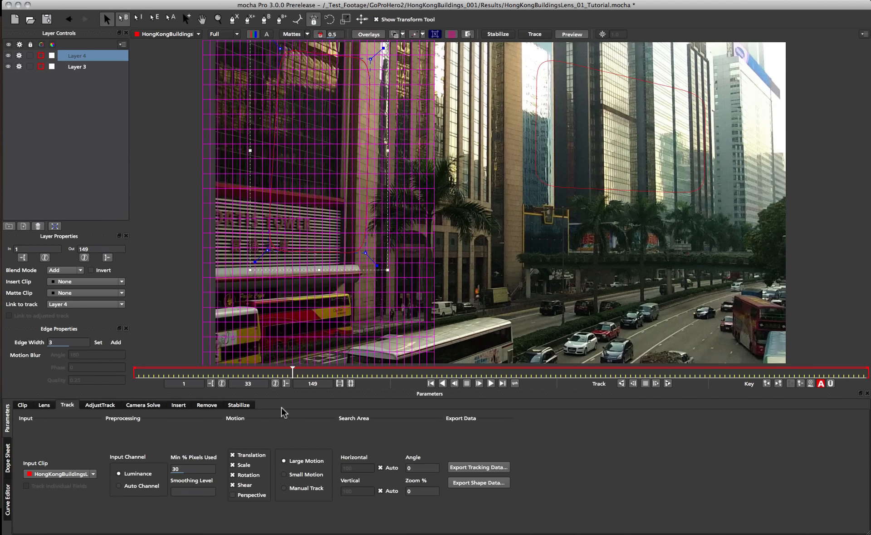
Enable perspective motion for the Fortis Tower layer, set Min % Pixels Used to 90, and set its in point to frame 33.
click(244, 496)
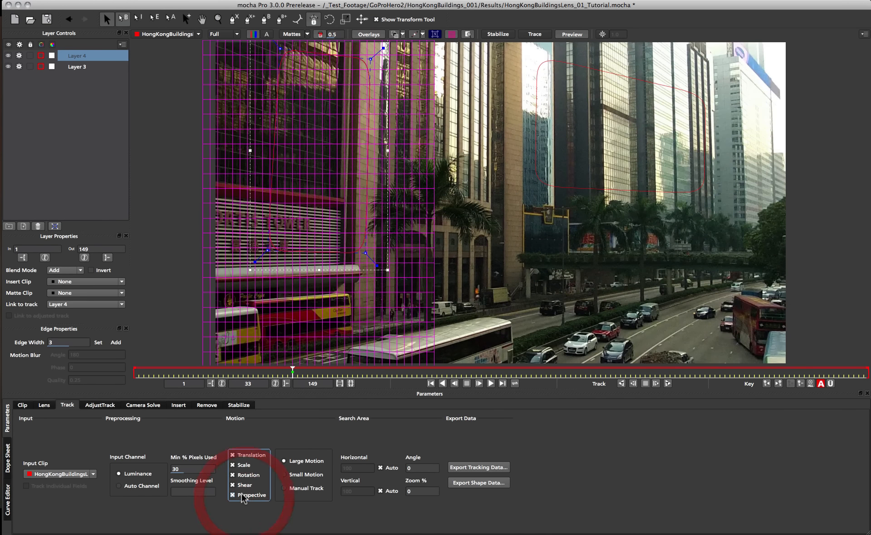
double_click(189, 468)
text(90)
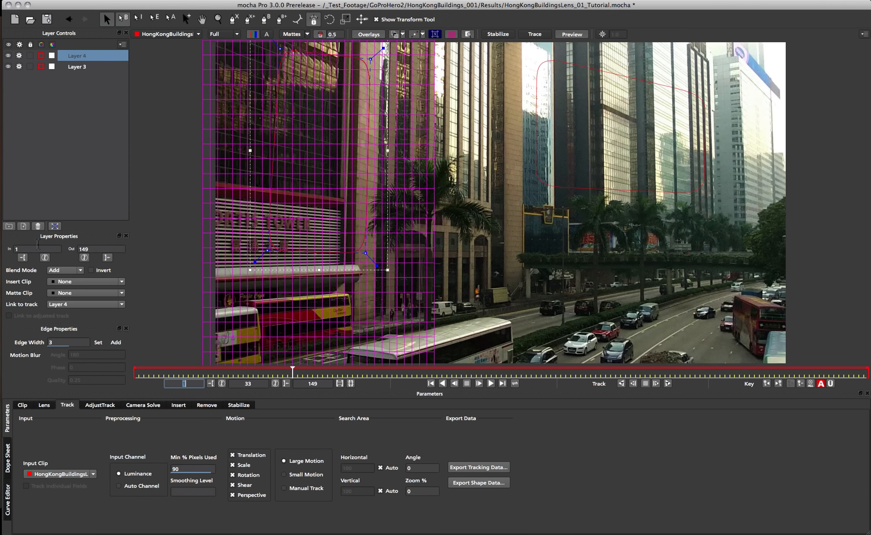
click(23, 257)
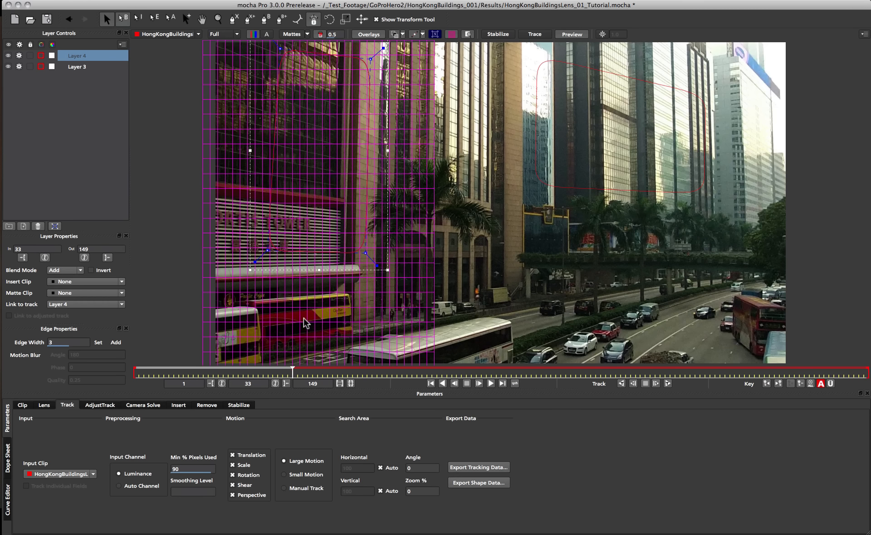
Turn off tracking for the tower layer and rename it pan01.
click(78, 68)
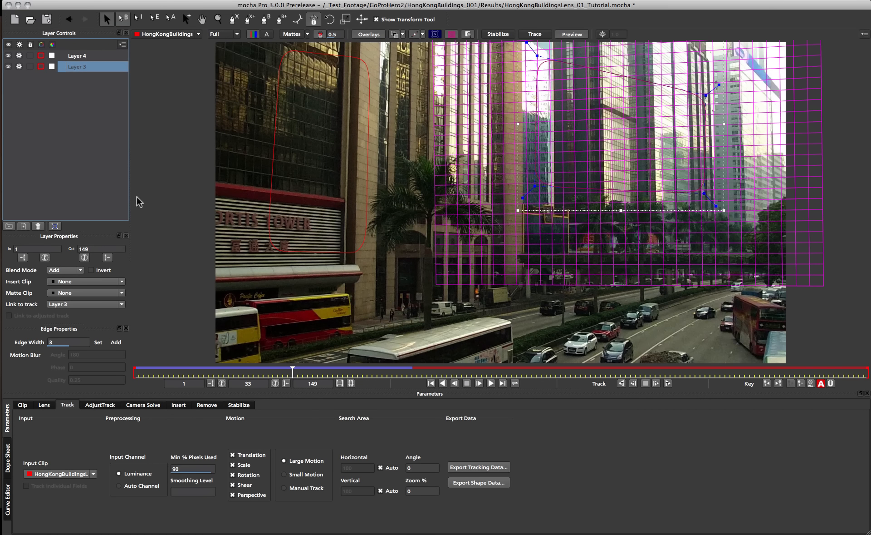
click(19, 67)
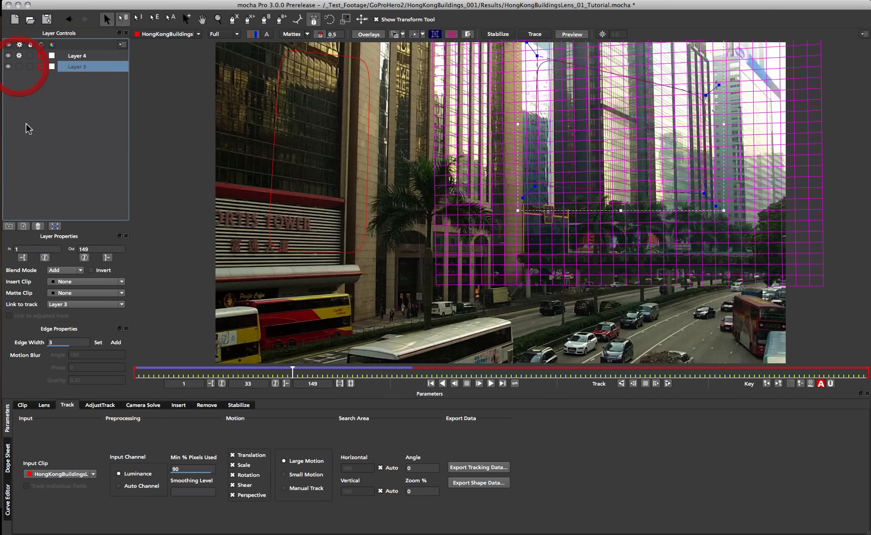
double_click(81, 67)
text(pan)
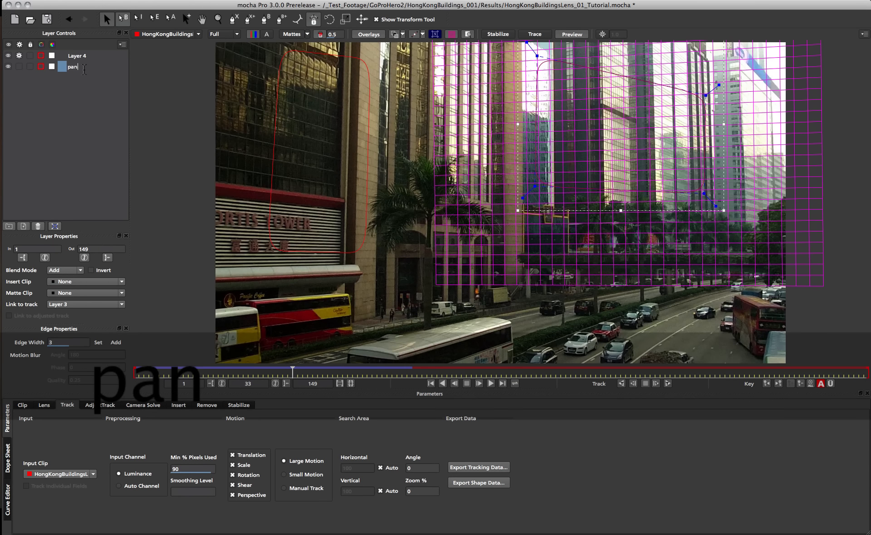
text(01)
key(Return)
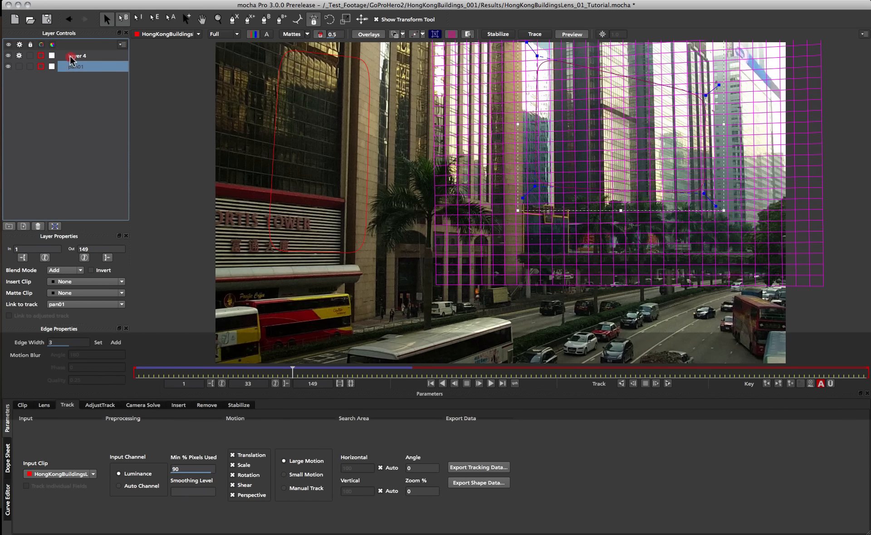
Rename the Fortis Tower layer pan02 and track it forward to the end of the clip.
double_click(73, 56)
text(pan02)
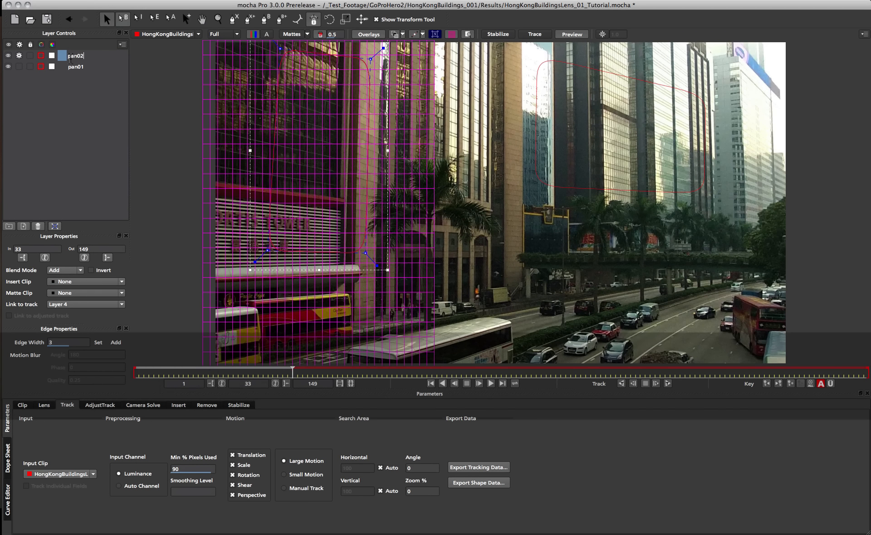
key(Return)
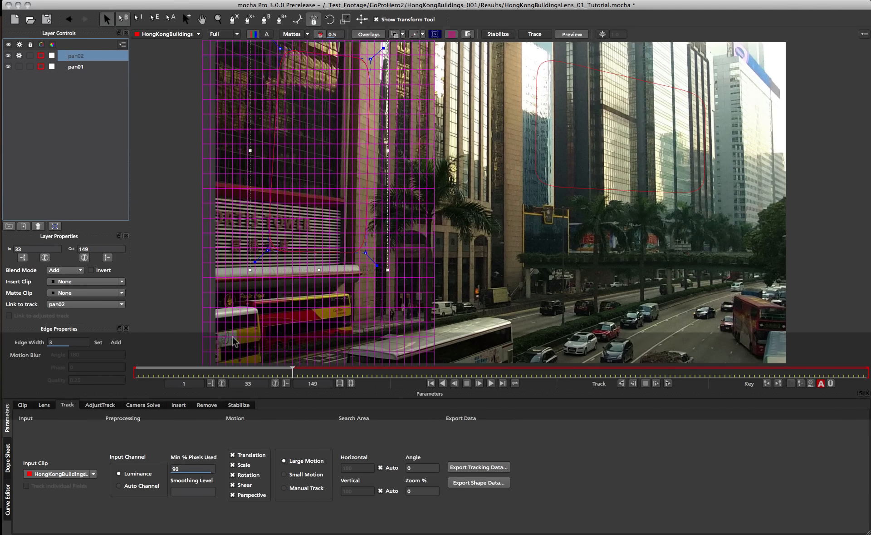
click(668, 384)
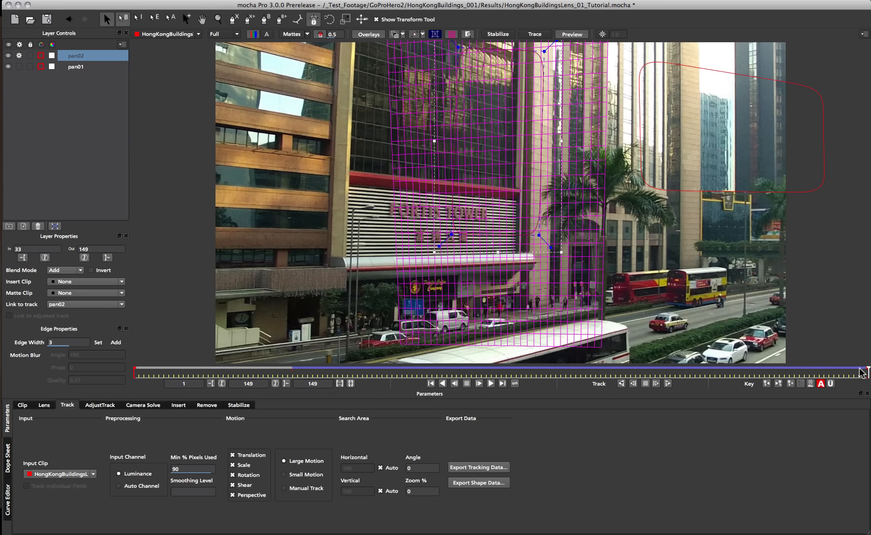
Scrub the clip back to frame 68 to check the pan02 track, then inspect the pan01 grid.
drag(865, 372, 541, 371)
click(671, 386)
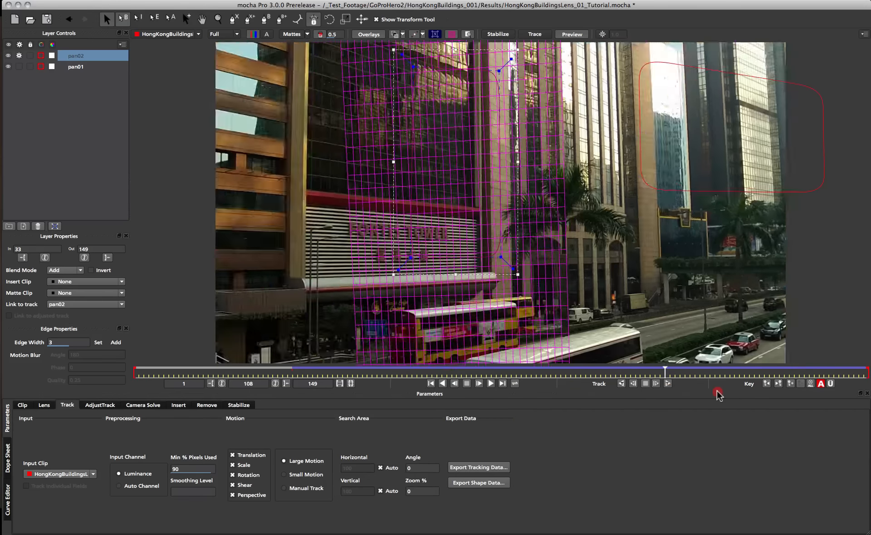
drag(665, 372, 469, 369)
click(683, 186)
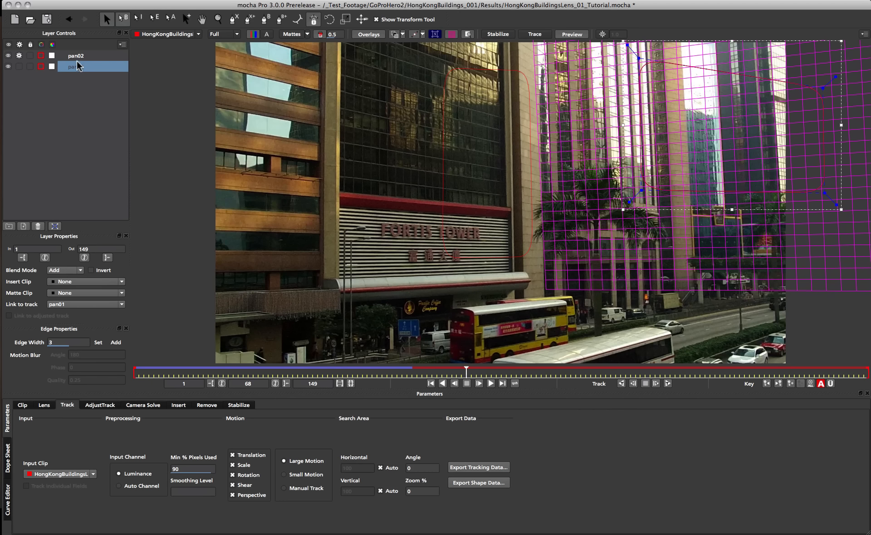
Select the pan01 and pan02 layers together and solve their camera as Pan Tilt Zoom.
click(78, 57)
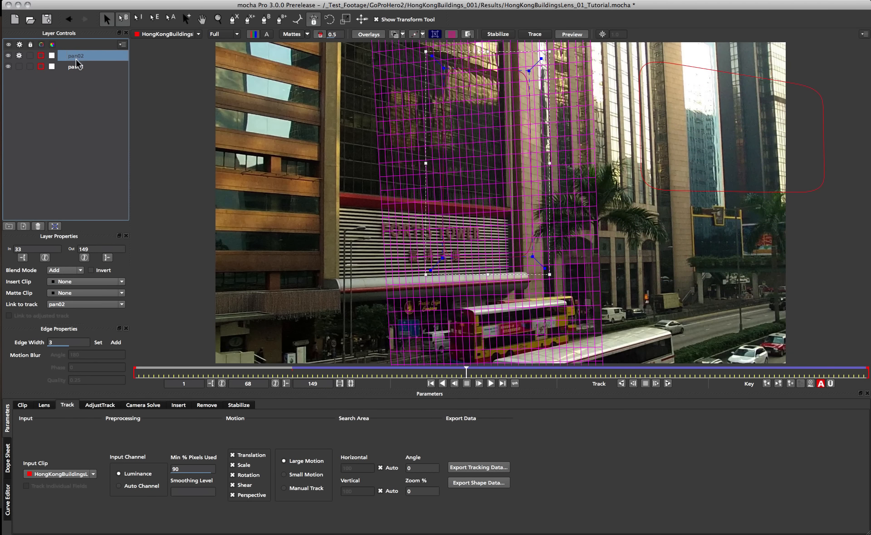
shift+click(77, 67)
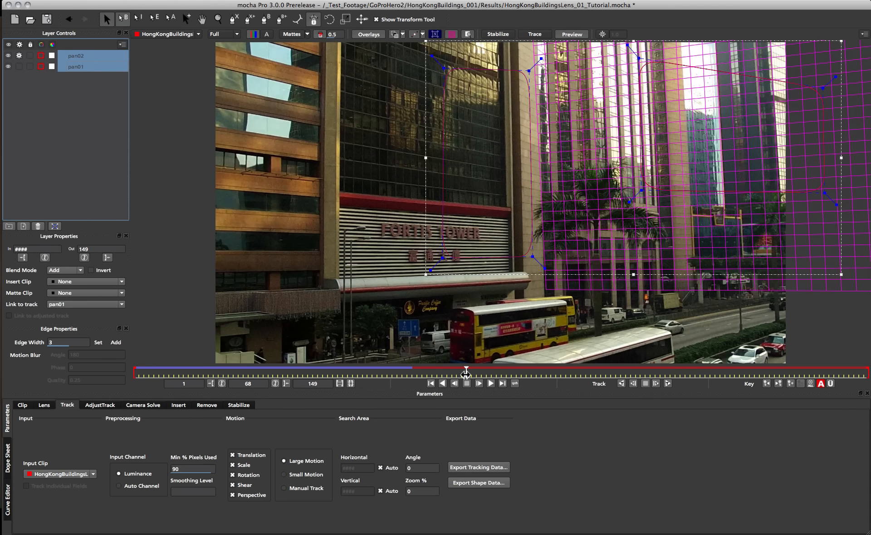
drag(466, 373, 243, 370)
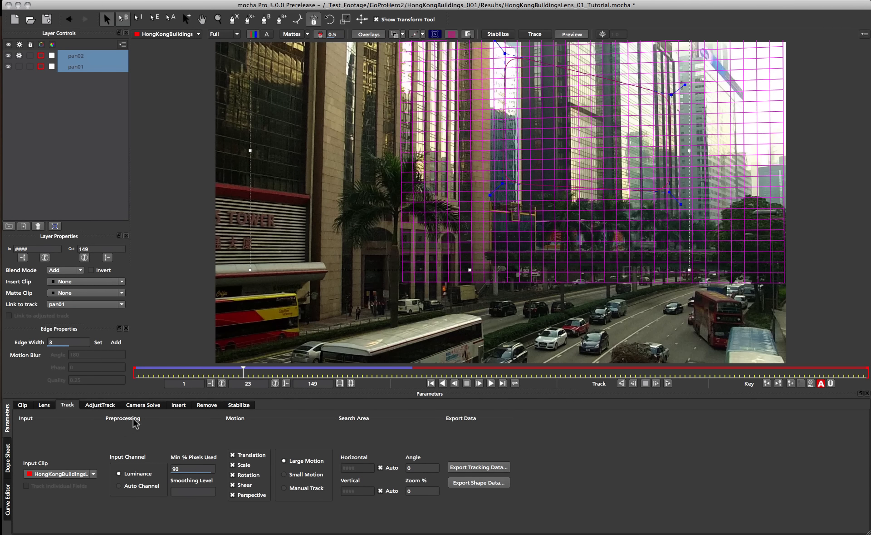
click(145, 406)
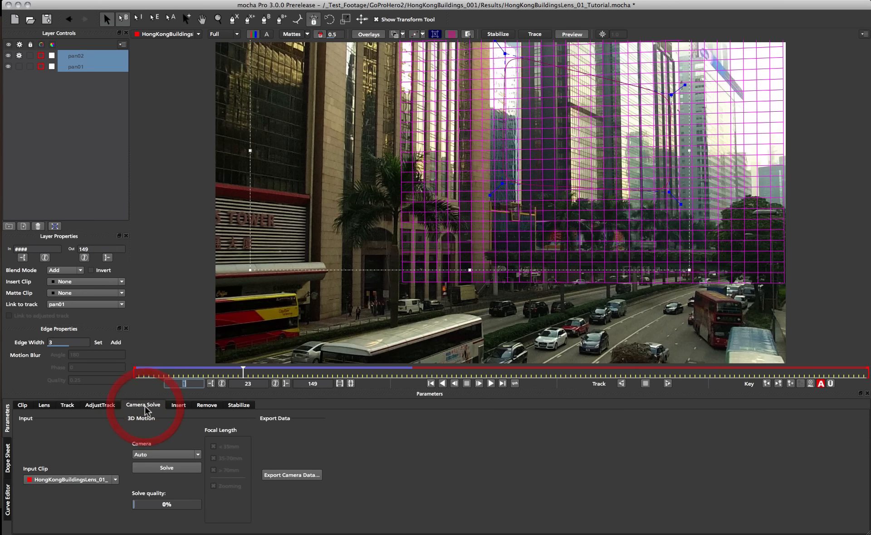
click(168, 454)
click(160, 466)
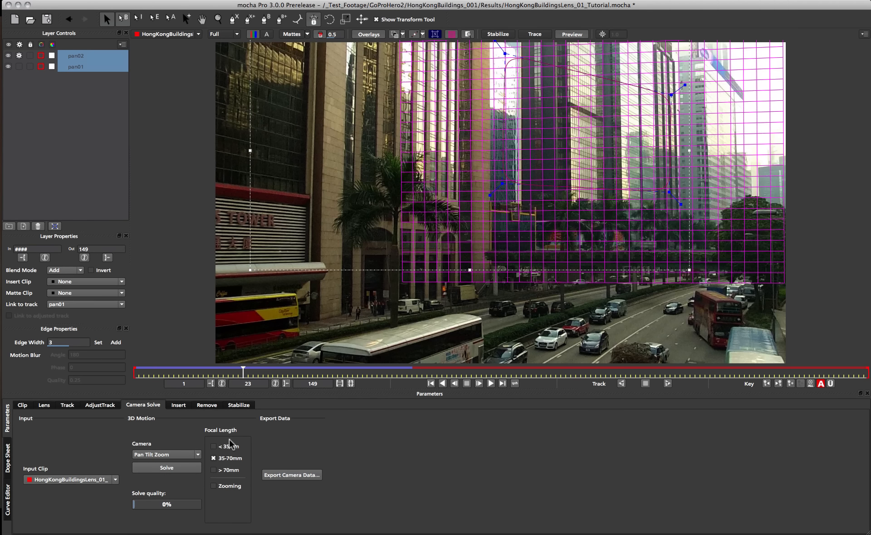
click(155, 470)
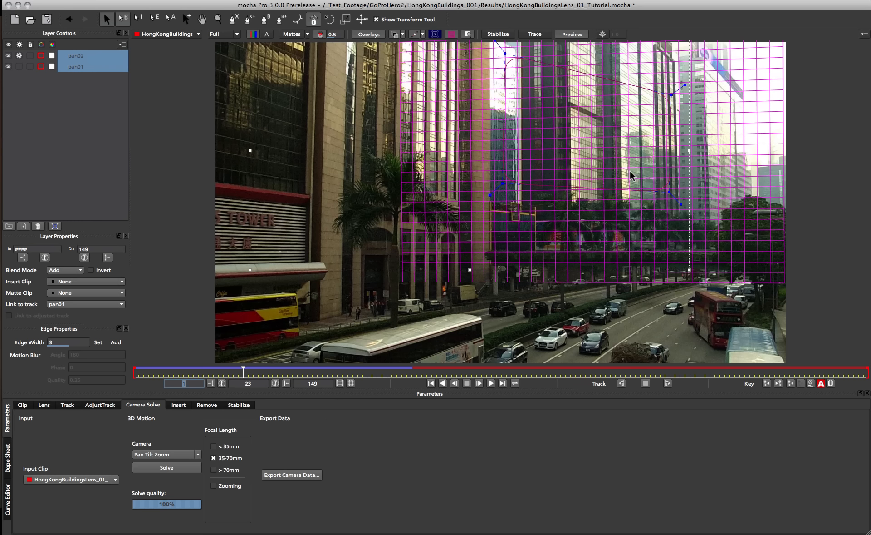
Export the camera solve as After Effects 3D Motion Data by copying it to the clipboard.
click(304, 475)
click(451, 262)
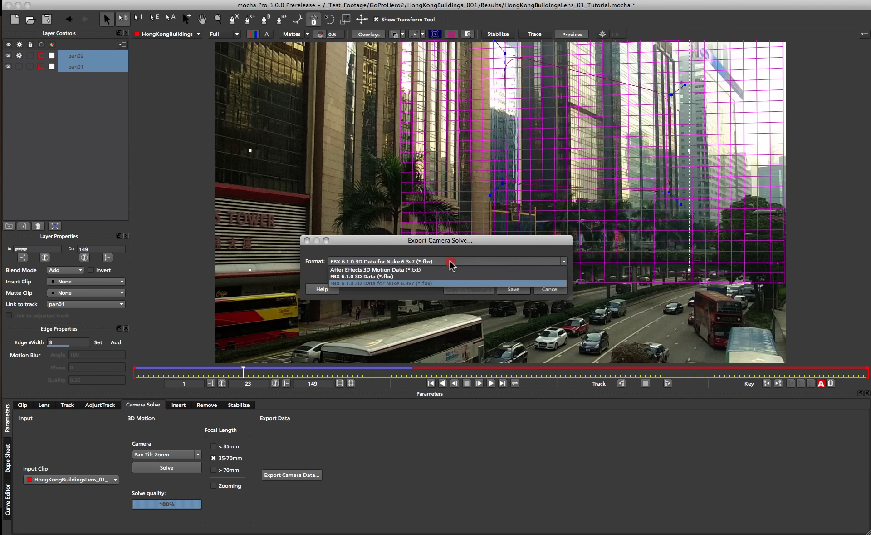
click(363, 269)
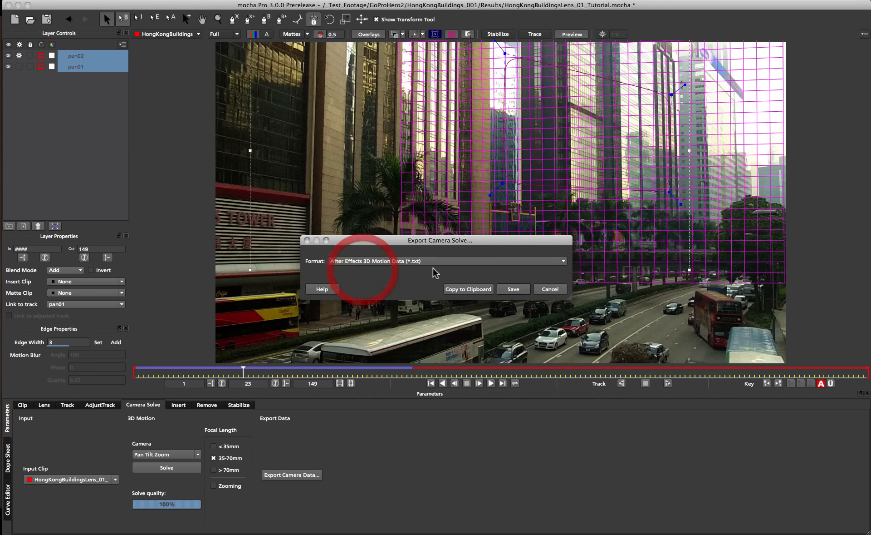
click(451, 291)
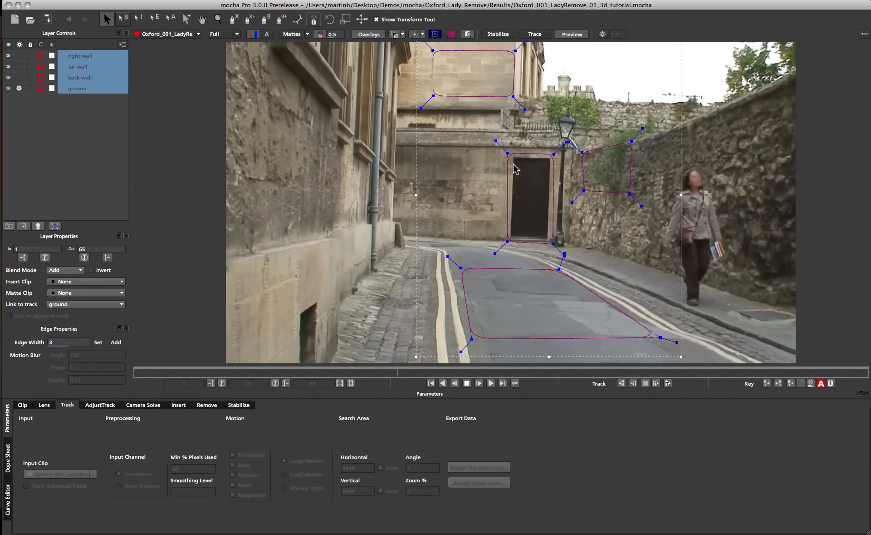
Stop playback of the Oxford street clip and show the planar grid on the ground layer at frame 32.
click(467, 383)
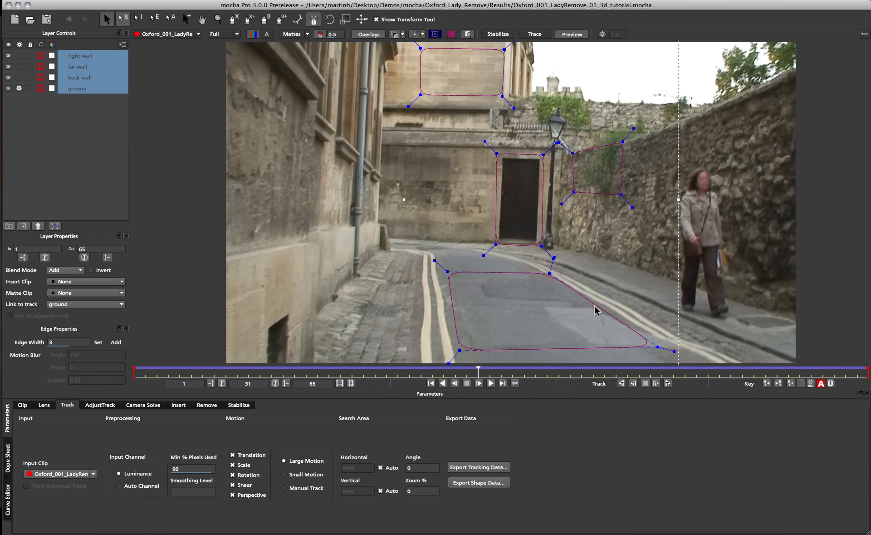
click(552, 310)
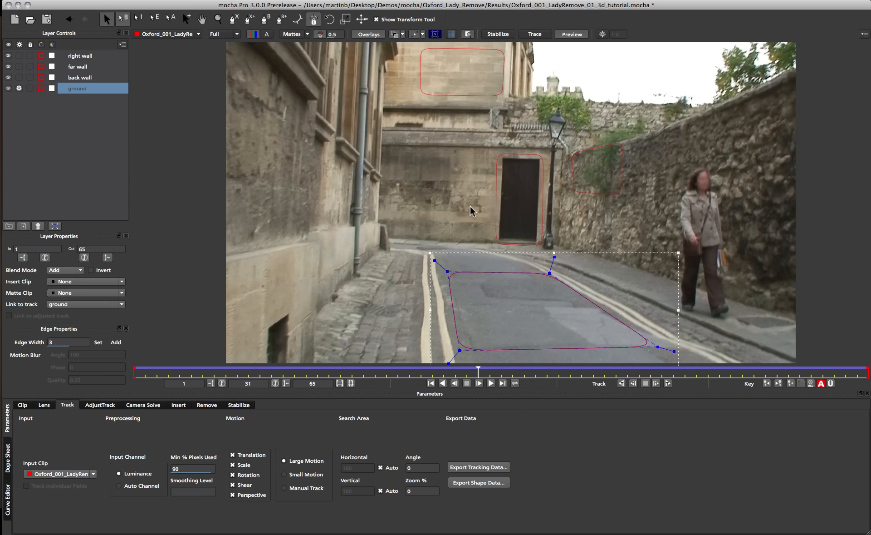
click(451, 34)
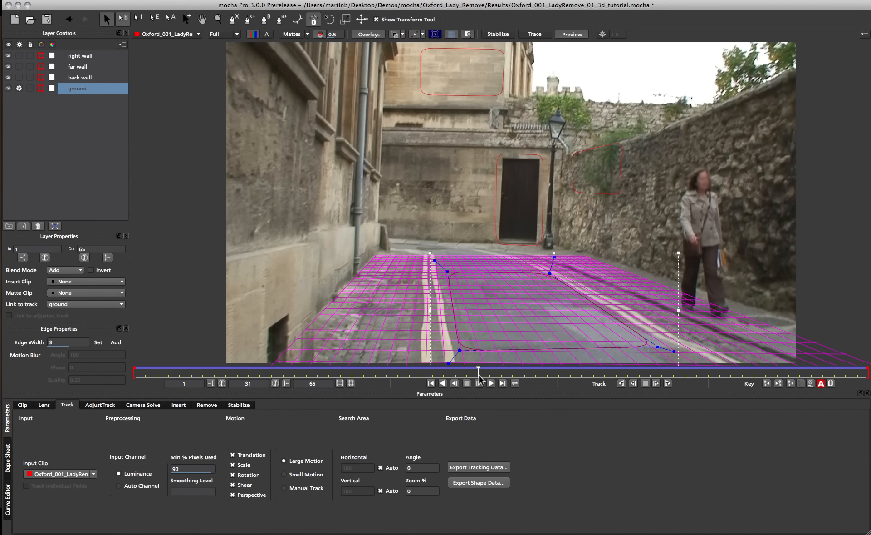
drag(479, 370, 486, 389)
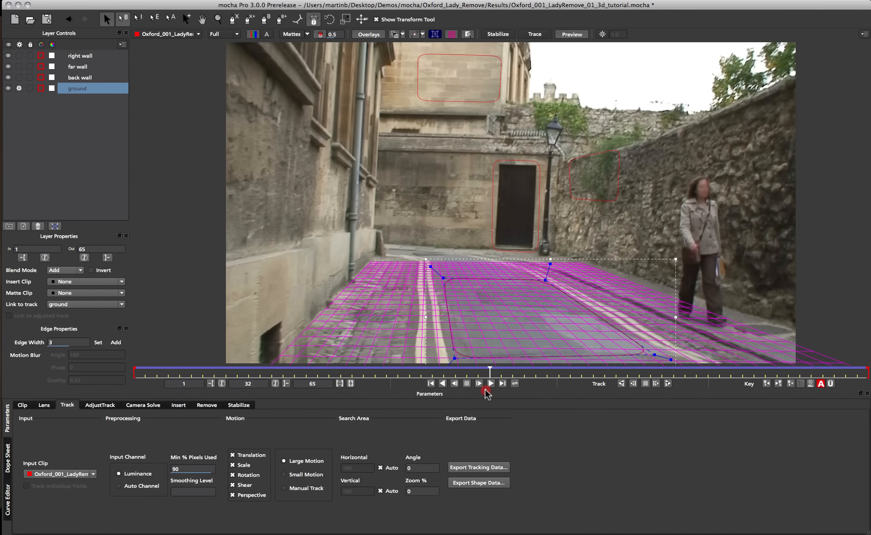
Compare the planar grids of the right wall, ground, back wall and far wall layers at frame 32.
click(603, 201)
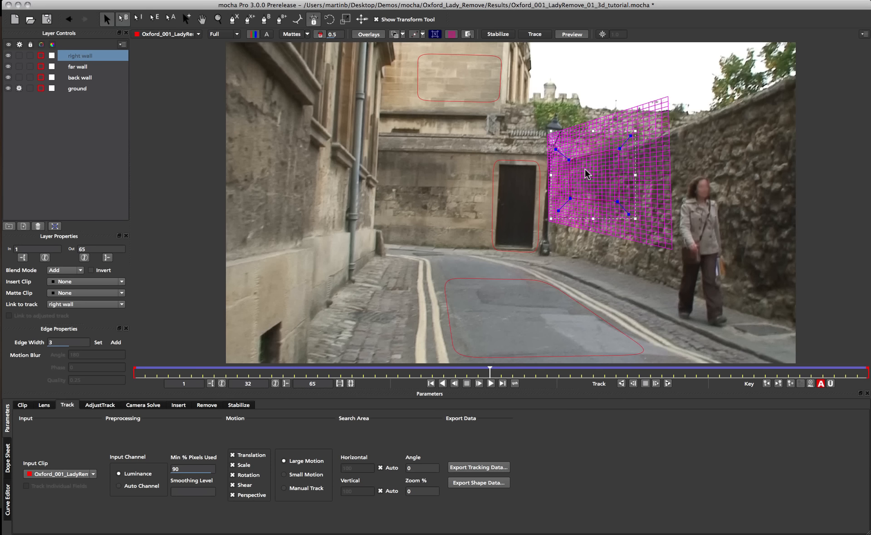
click(474, 278)
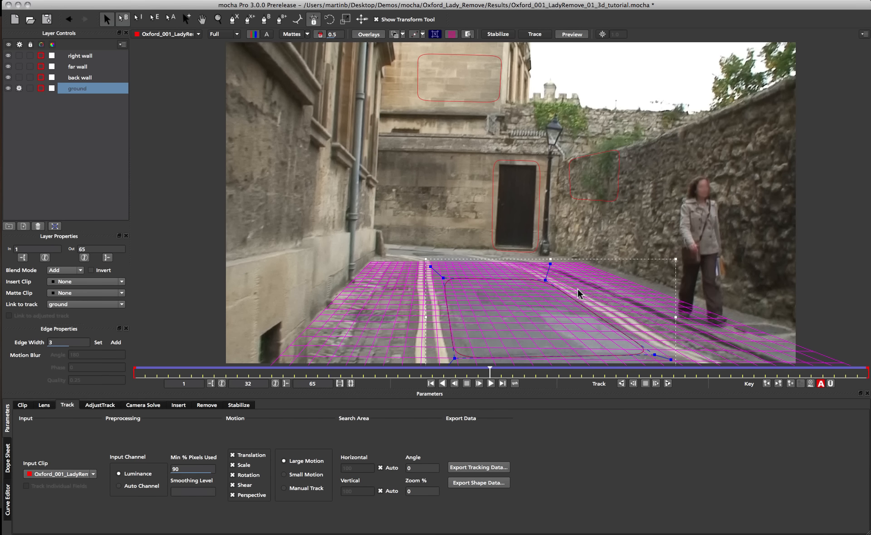
click(574, 162)
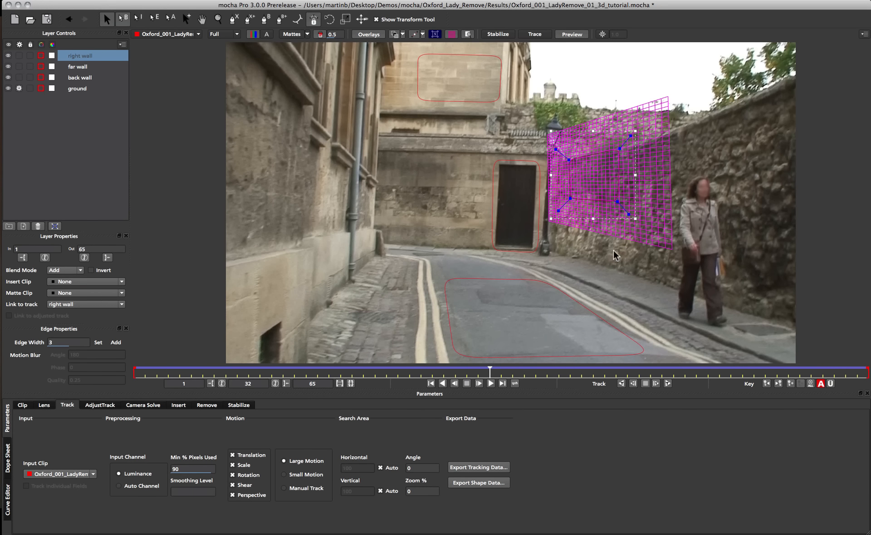
click(519, 286)
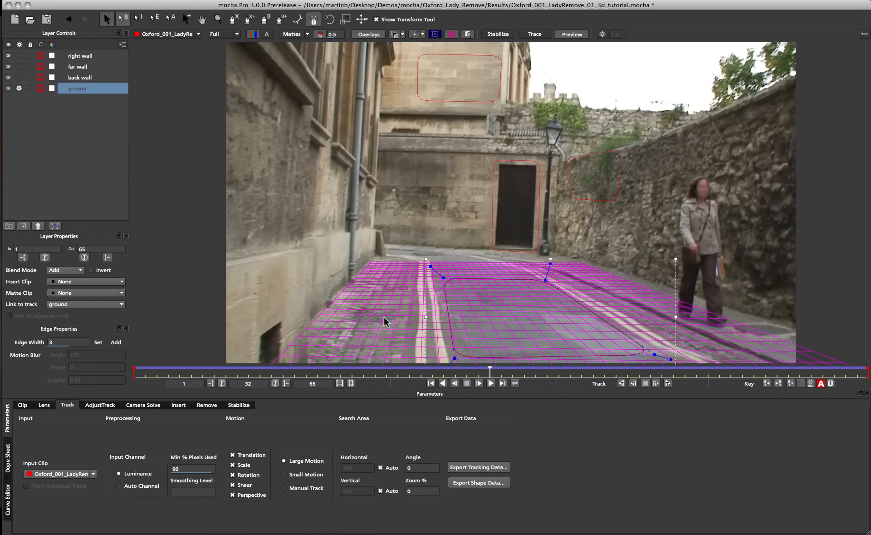
click(573, 198)
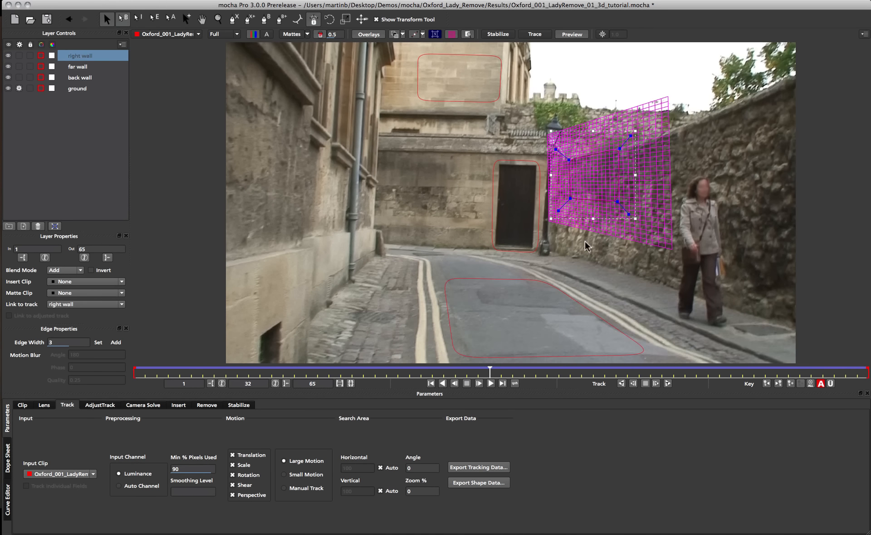
click(511, 168)
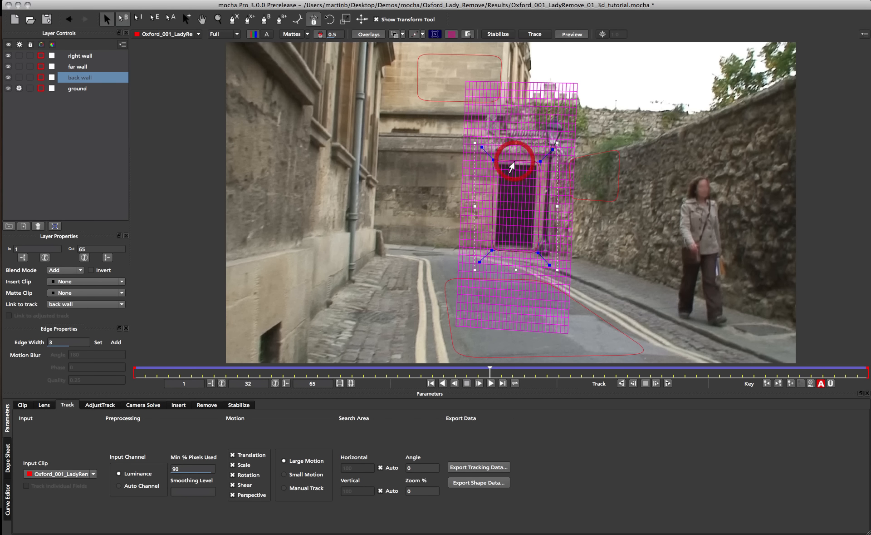
click(591, 163)
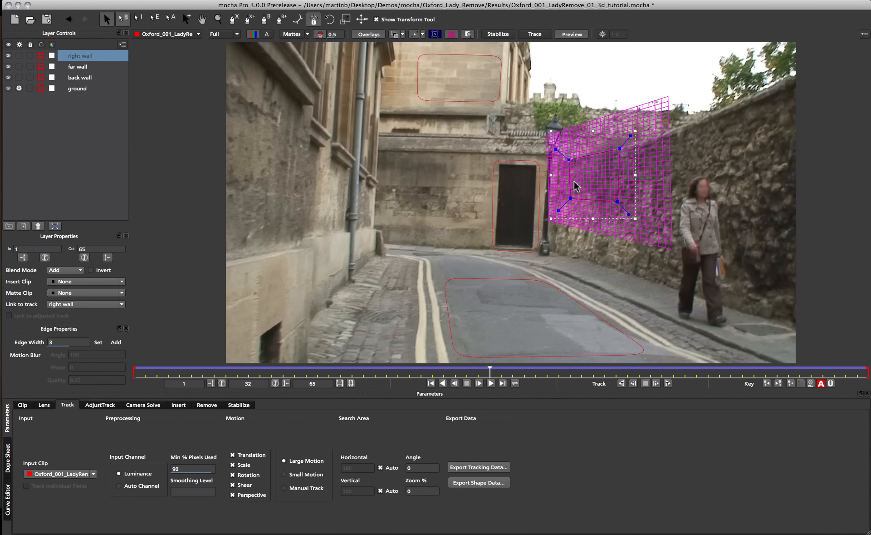
click(454, 98)
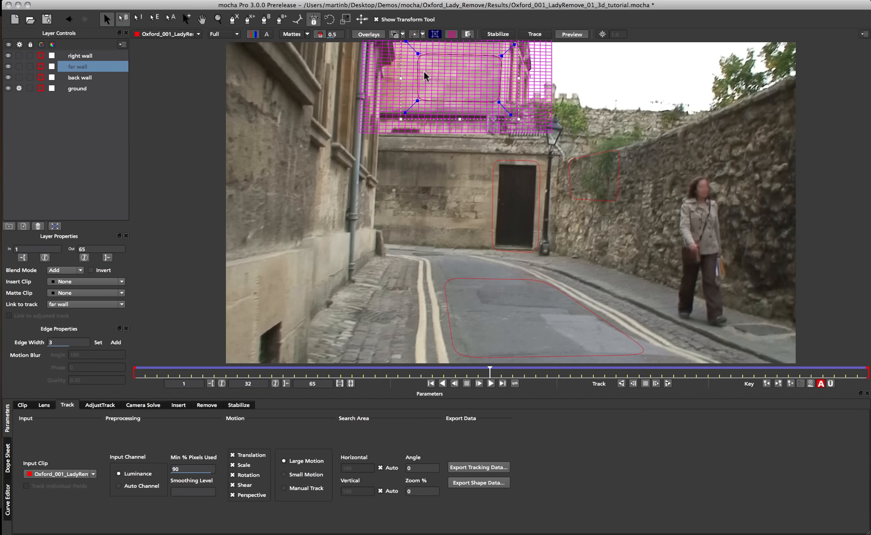
click(509, 168)
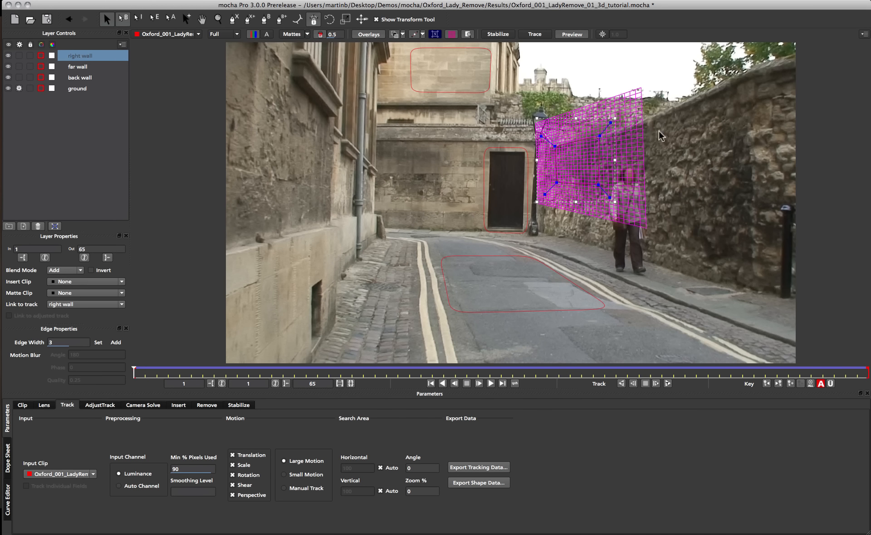
Inspect the far wall, back wall, right wall and ground planes in turn at frame 1.
click(463, 91)
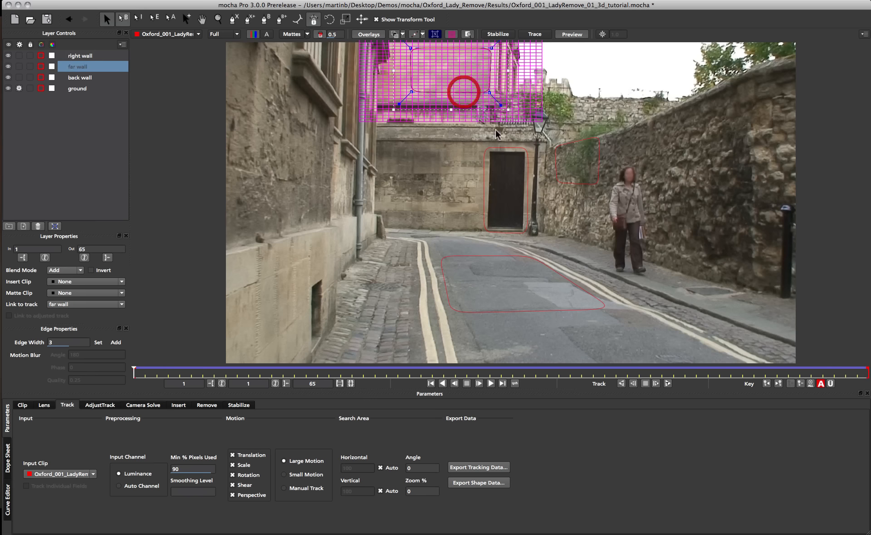
click(500, 149)
click(594, 139)
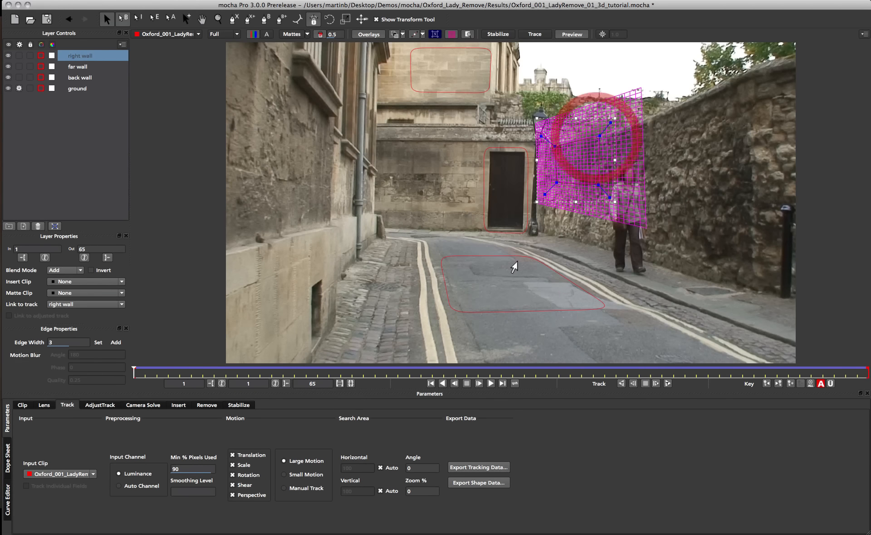
click(513, 257)
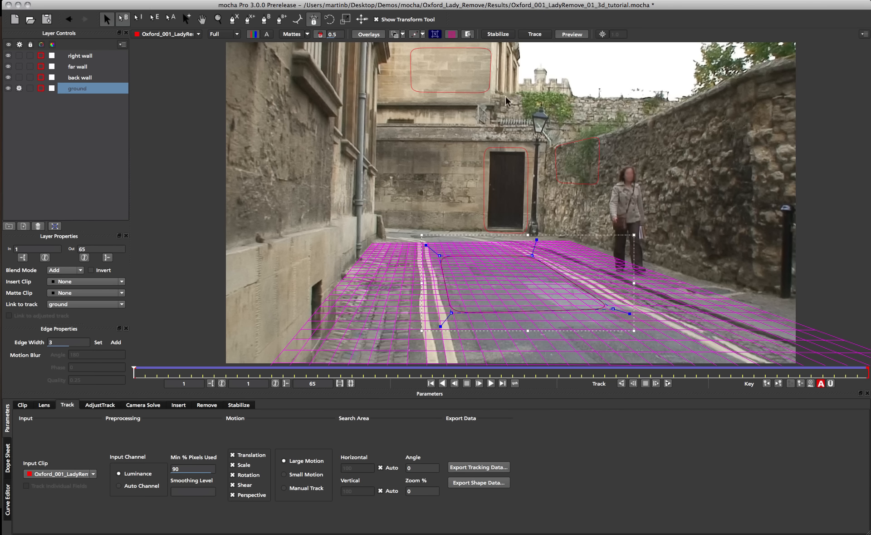
click(463, 97)
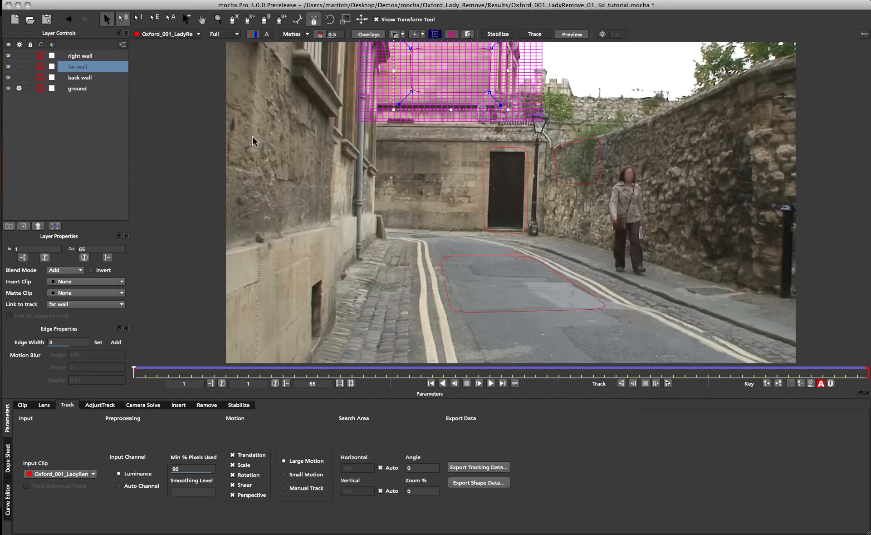
Compare how the back wall, ground and right wall planes relate to each other at frame 1.
click(485, 153)
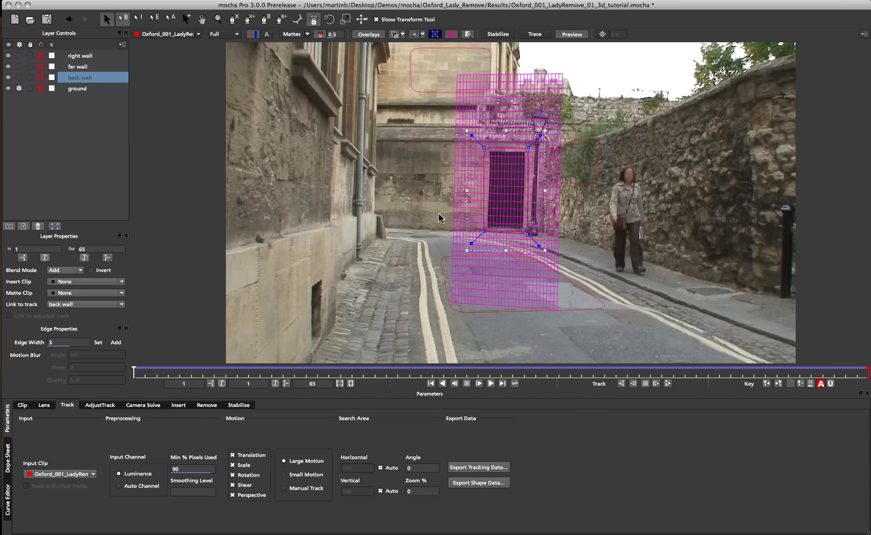
click(569, 312)
click(509, 146)
click(586, 145)
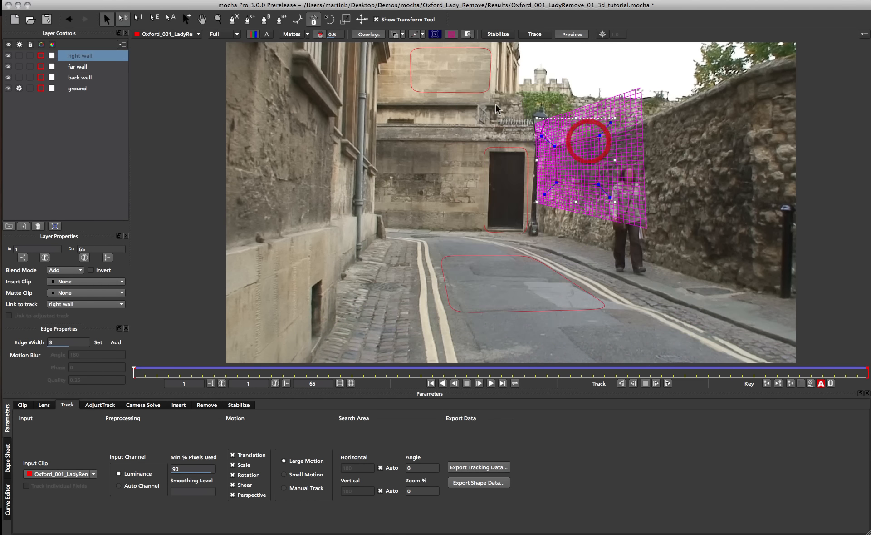
click(451, 91)
click(580, 181)
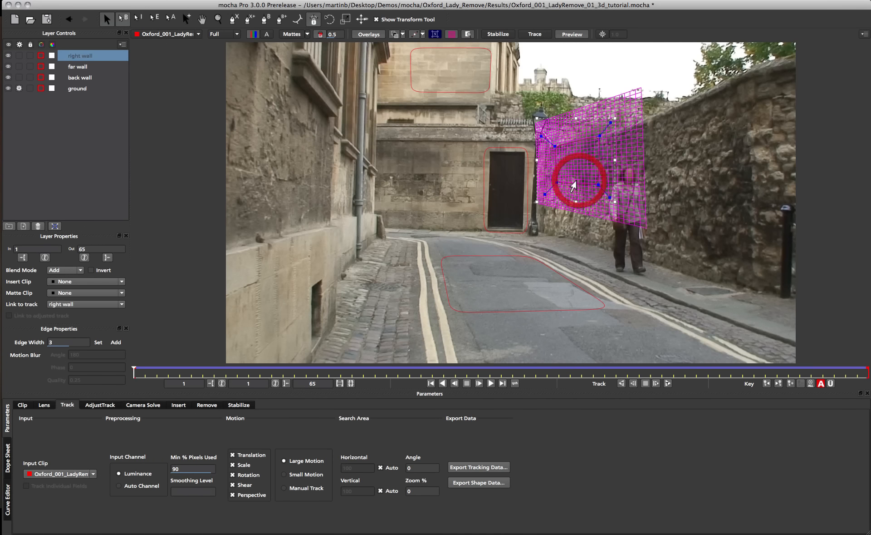
click(486, 144)
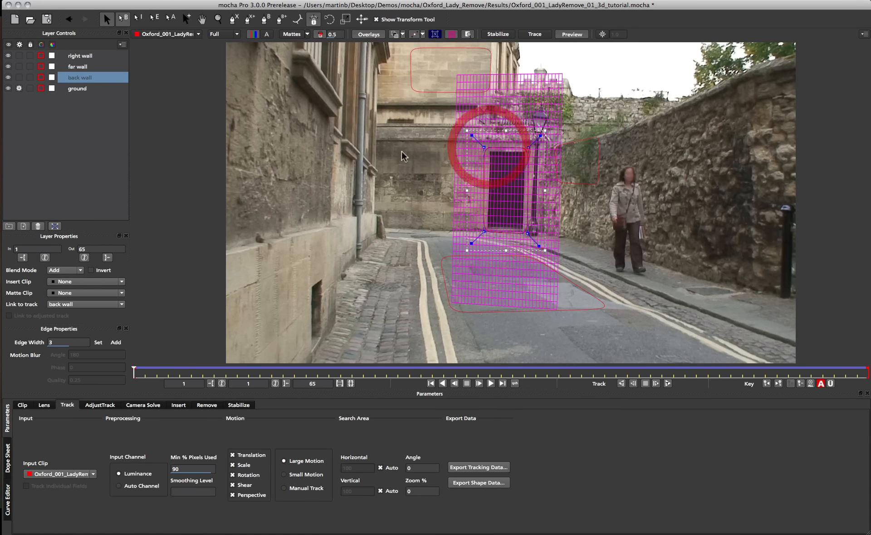
click(570, 311)
Solve the camera from the right wall, far wall, back wall and ground layers together, using Small Parallax Change.
click(555, 147)
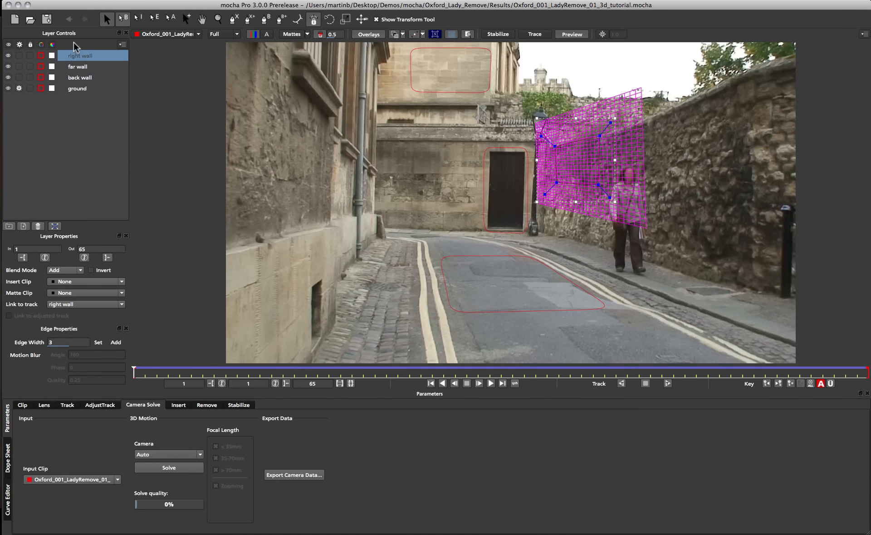
shift+click(73, 91)
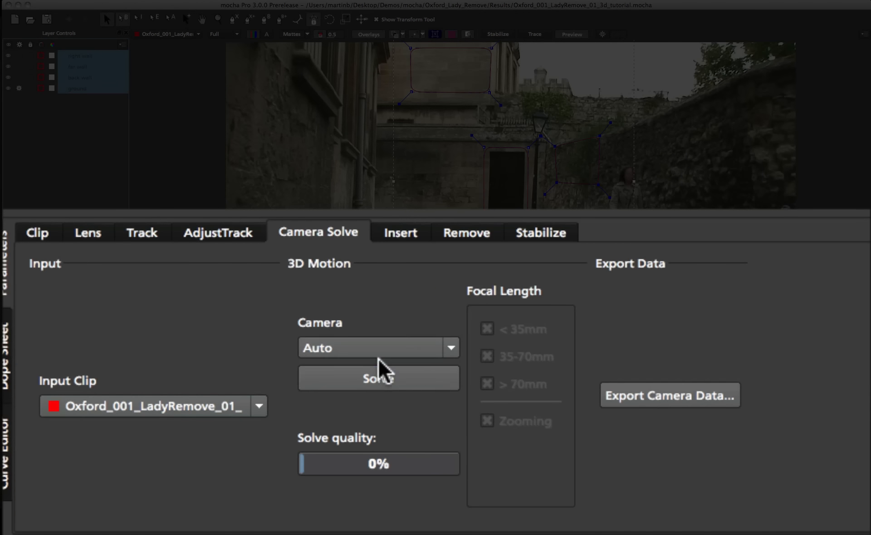
click(380, 348)
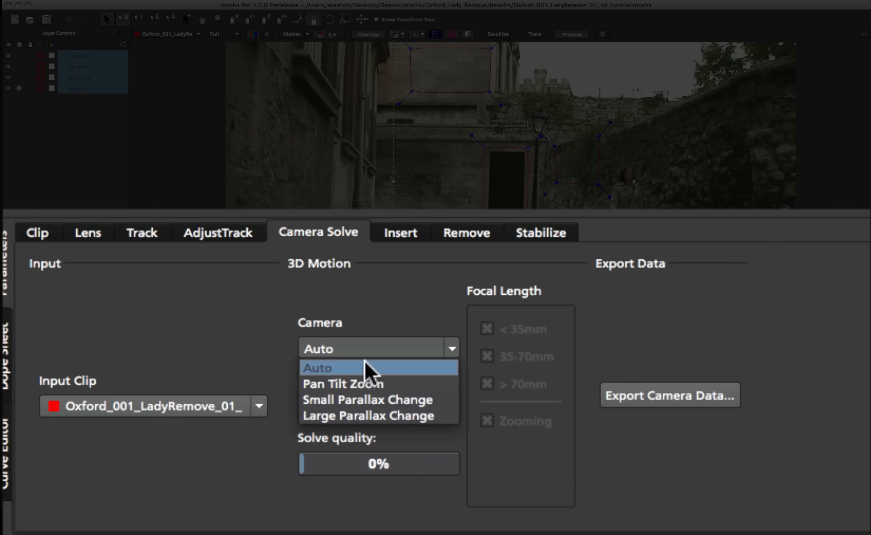
click(366, 301)
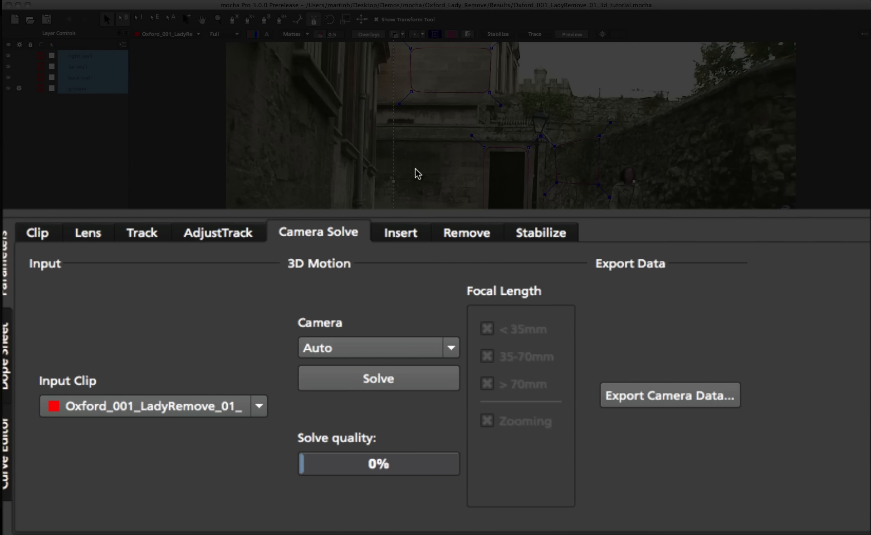
click(386, 347)
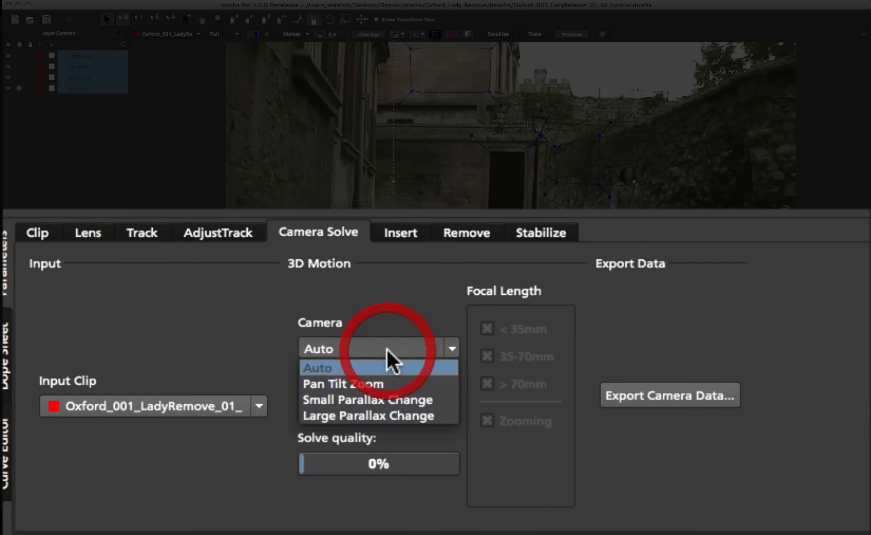
click(399, 399)
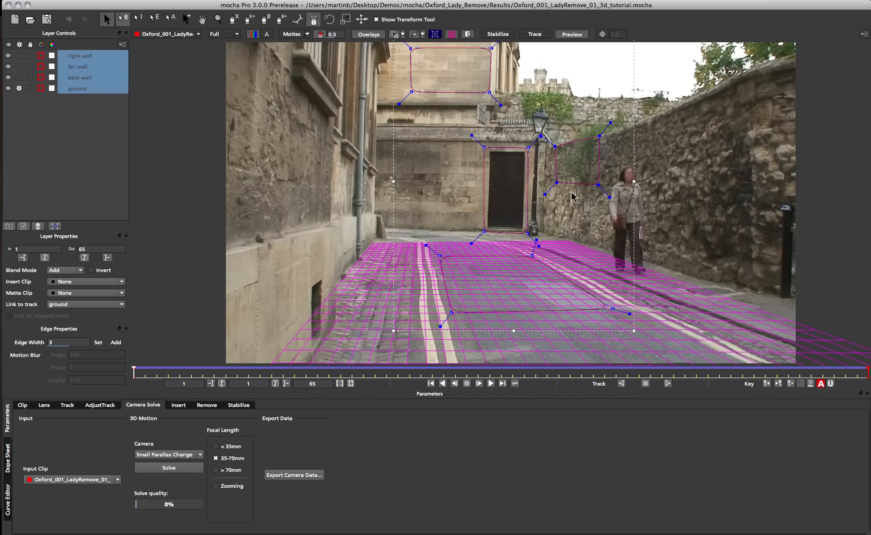
click(168, 468)
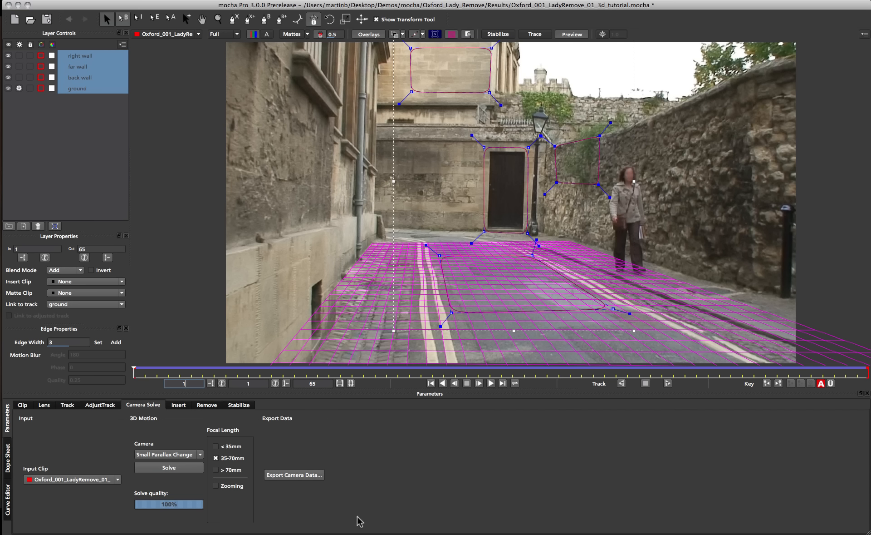
Start the camera data export and choose the FBX 6.1.0 3D Data for Nuke 6.3v7 format.
click(301, 478)
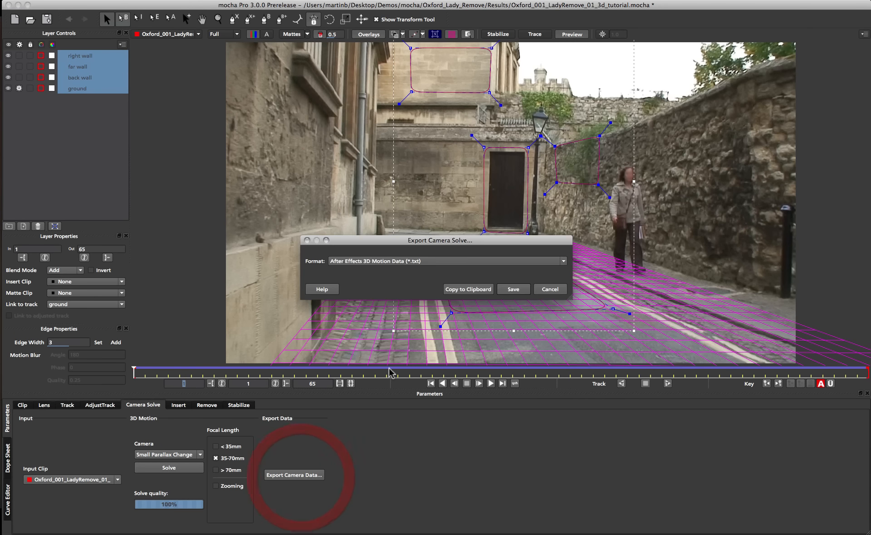
drag(395, 242, 375, 196)
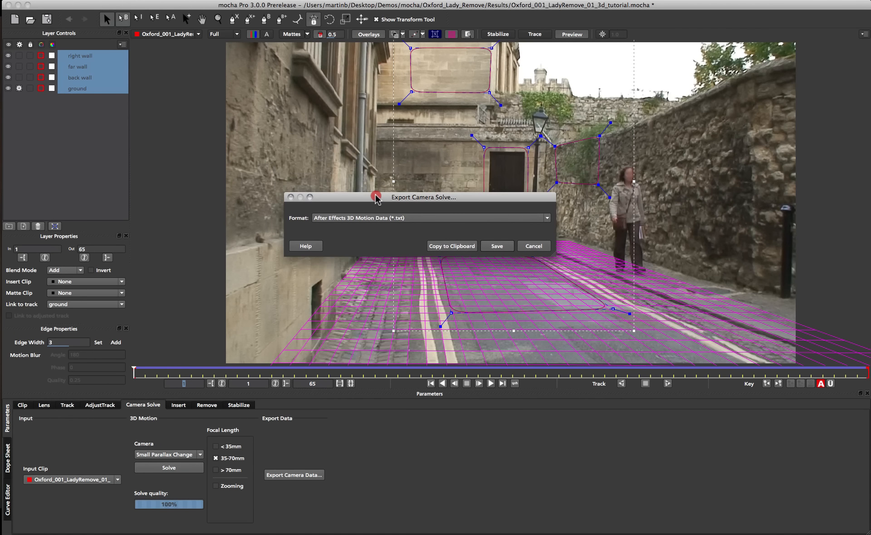
click(363, 219)
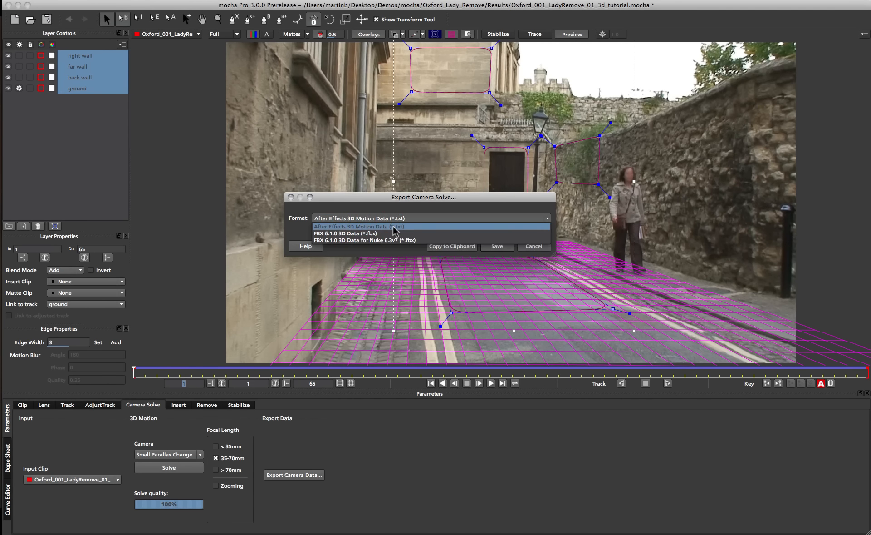
click(359, 243)
drag(383, 198, 376, 214)
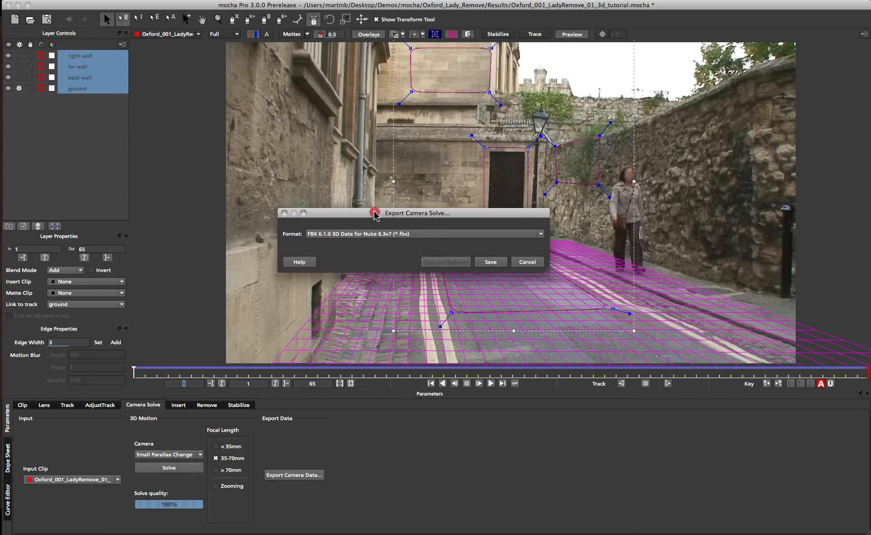
Save the exported camera solve as smallparallax in the Oxford_Lady_Remove folder.
click(491, 262)
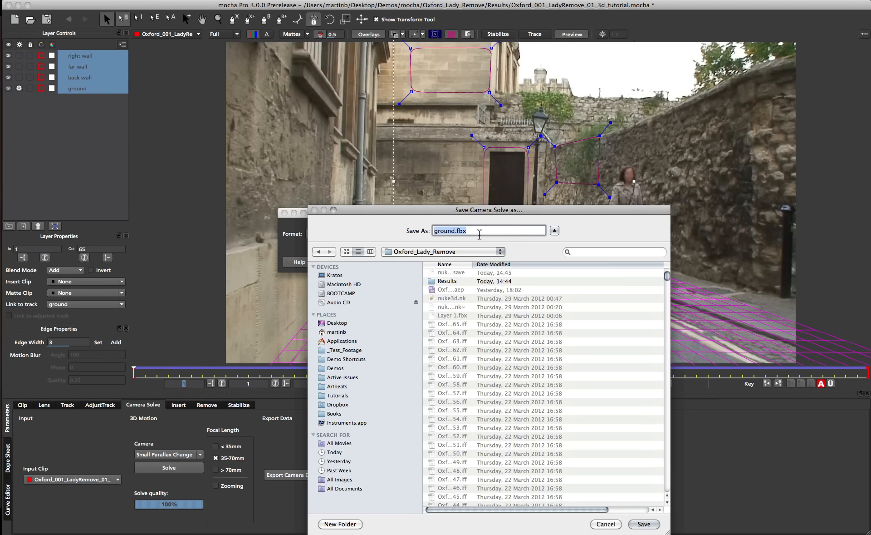
text(small)
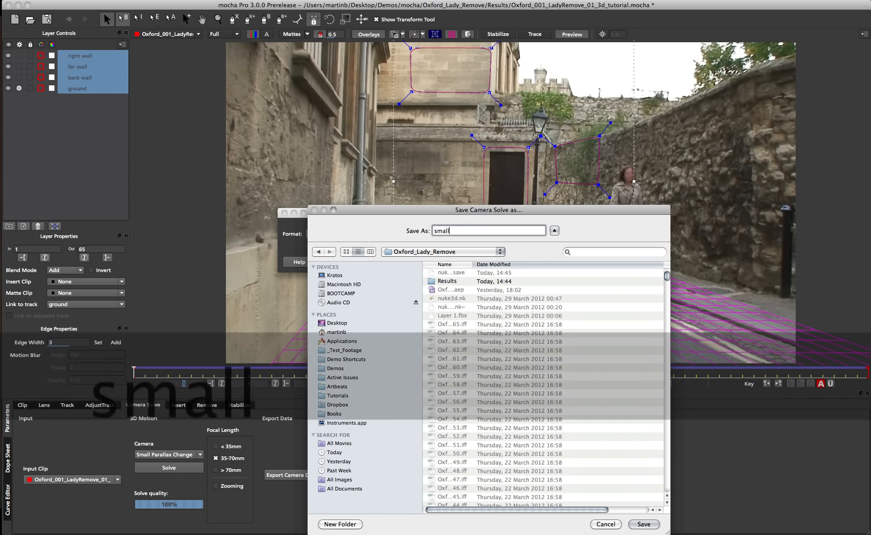
text(paraalax)
key(BackSpace)
key(BackSpace)
key(BackSpace)
key(BackSpace)
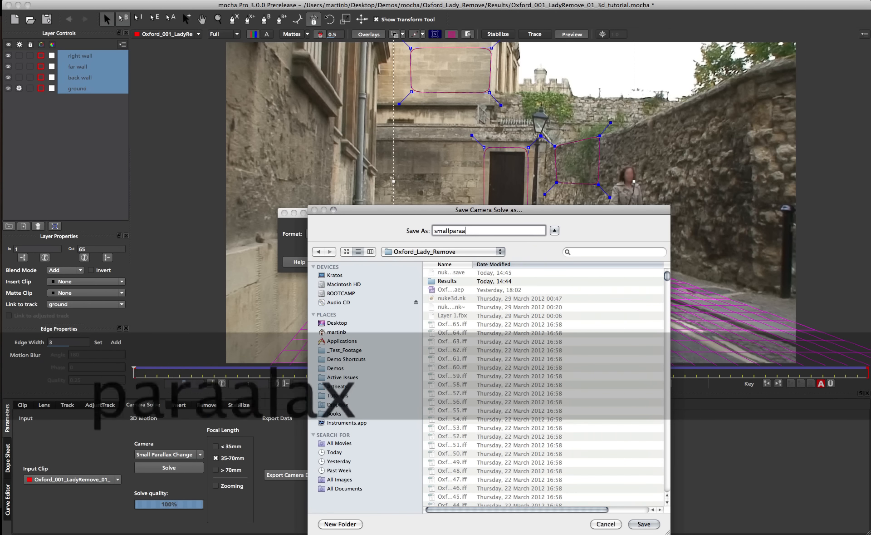
text(llax)
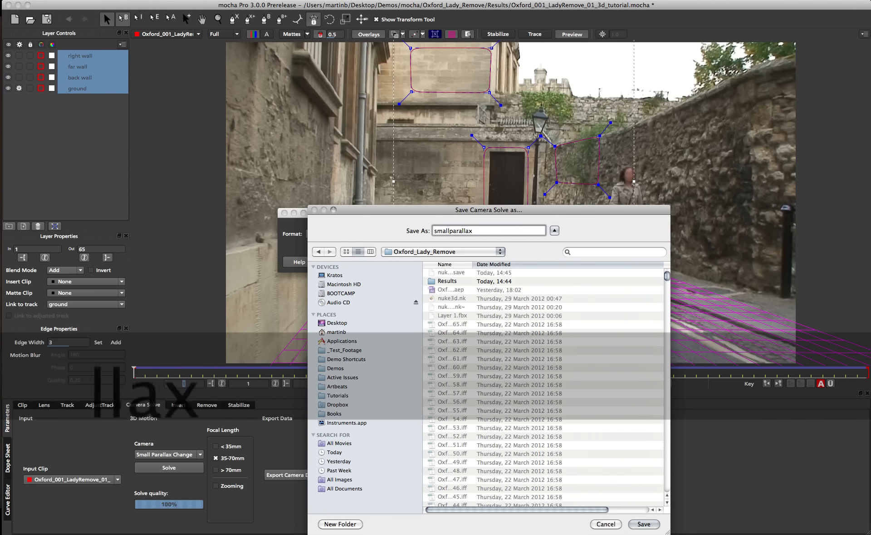
key(Return)
key(Return)
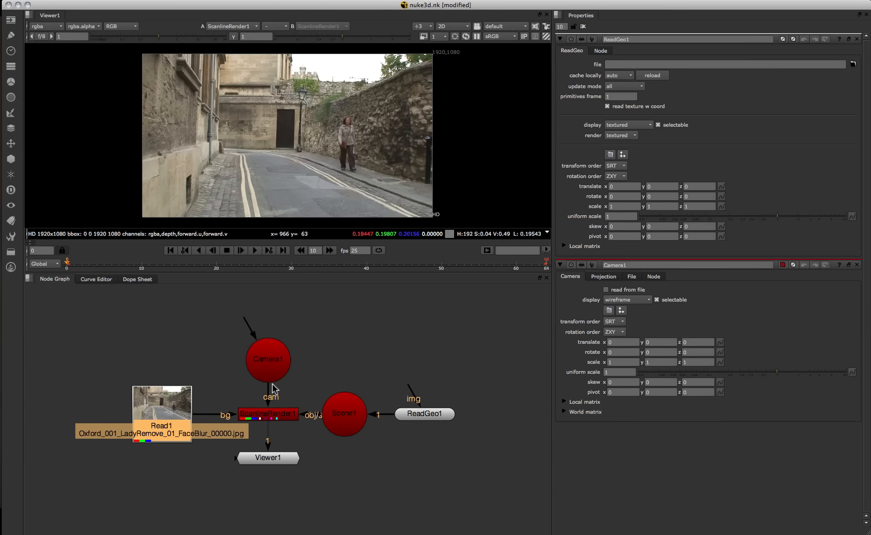
In Nuke, set the Camera1 node to read from file and show its file settings.
click(268, 356)
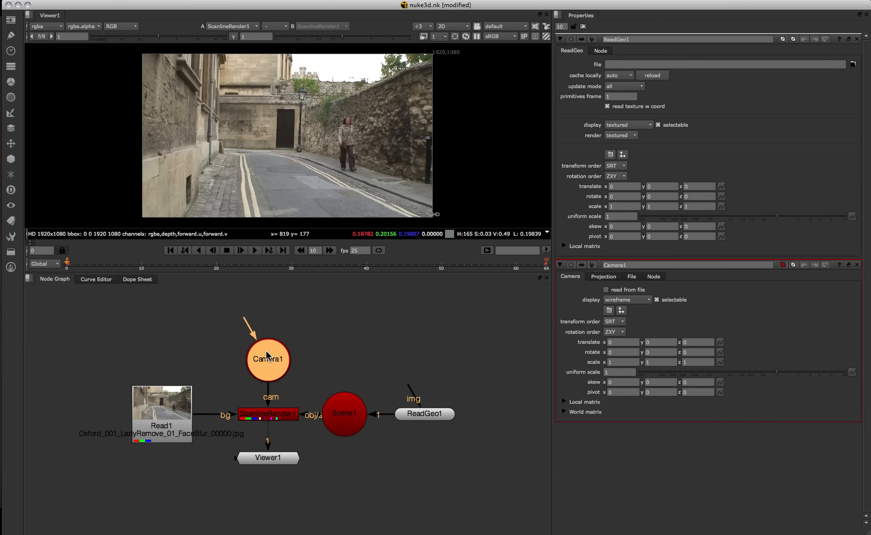
double_click(268, 355)
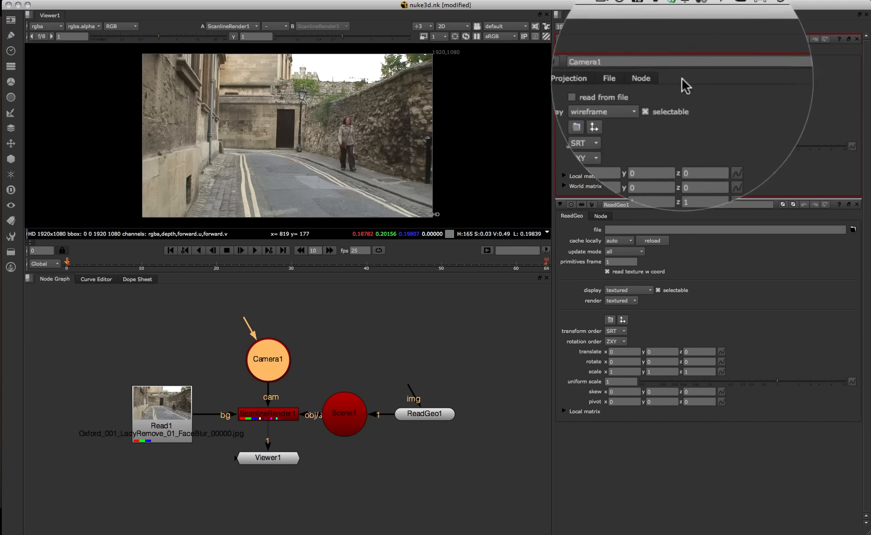
click(611, 138)
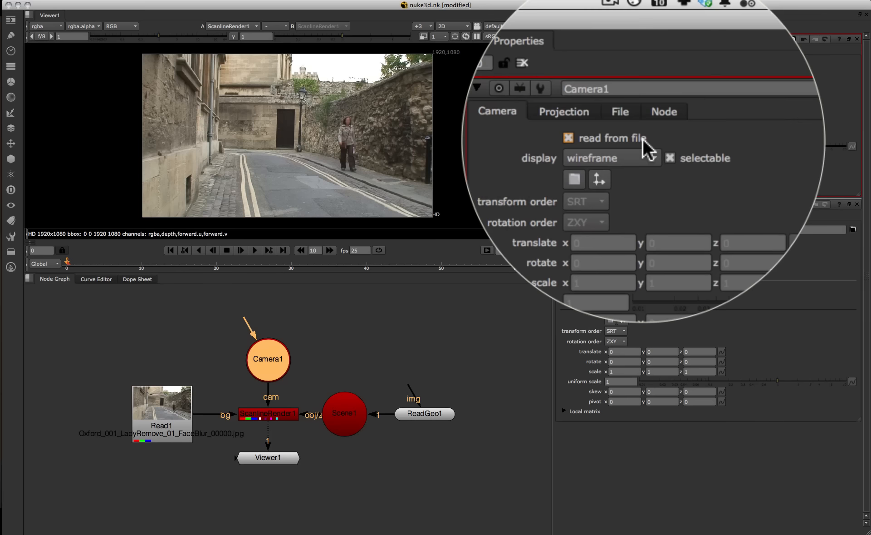
click(631, 110)
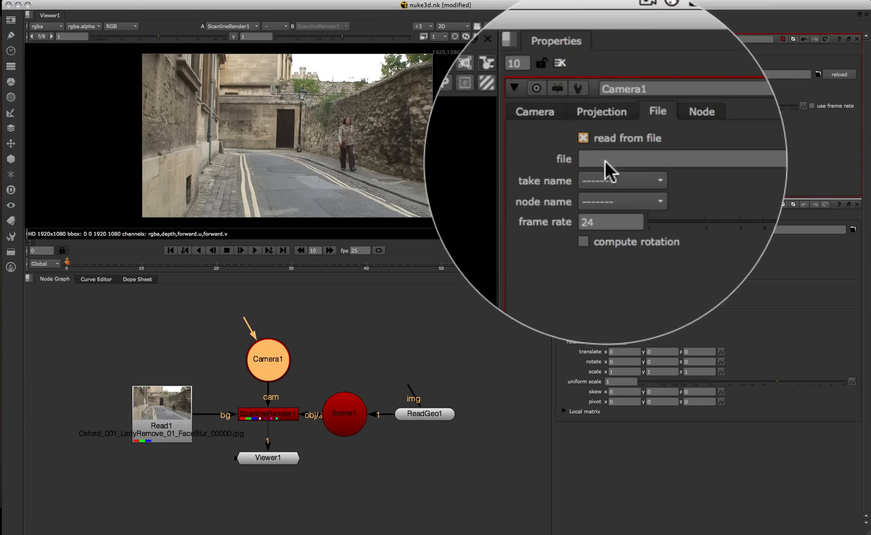
Load smallparallax.fbx from the mocha demo's Oxford_Lady_Remove folder into Camera1, replacing its current camera data.
click(819, 73)
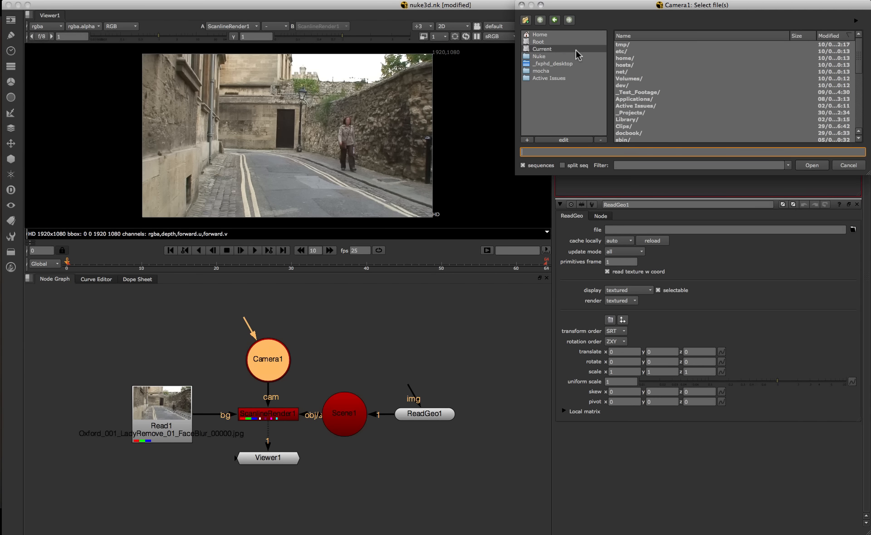
click(541, 71)
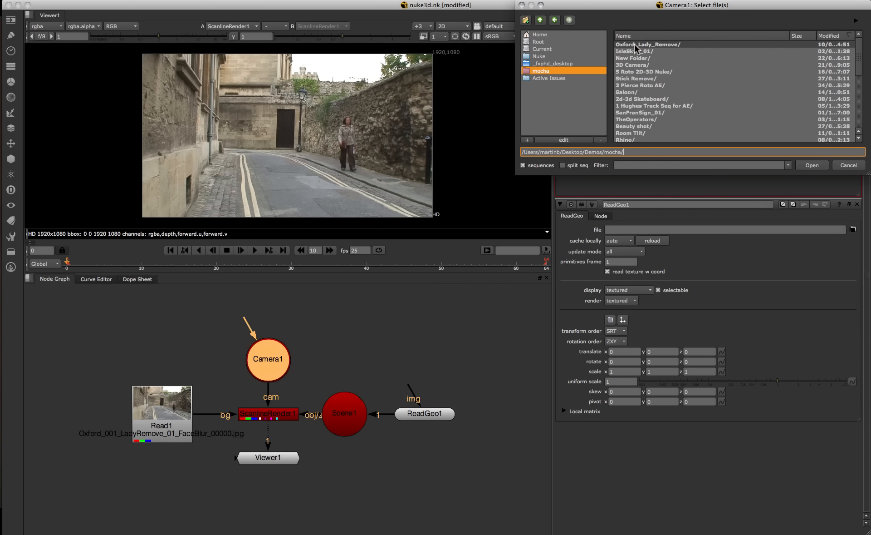
double_click(636, 44)
click(634, 45)
double_click(635, 45)
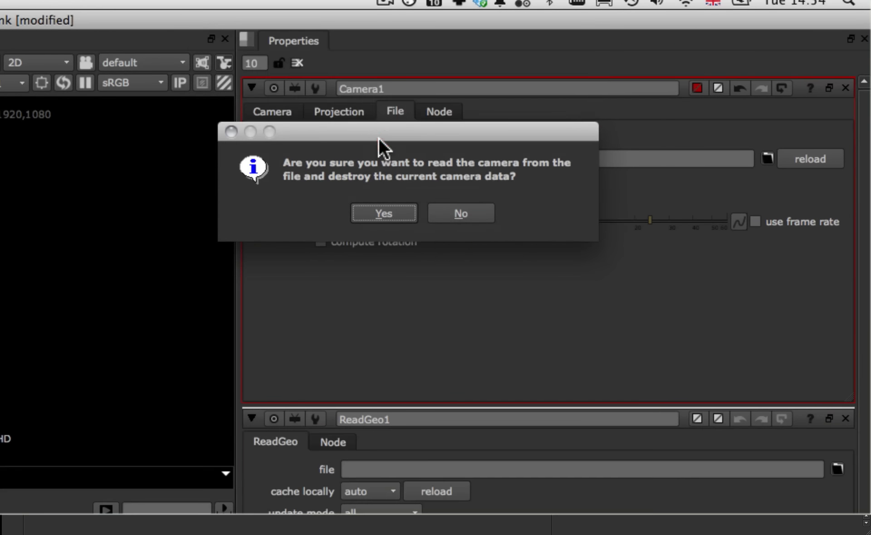
click(383, 212)
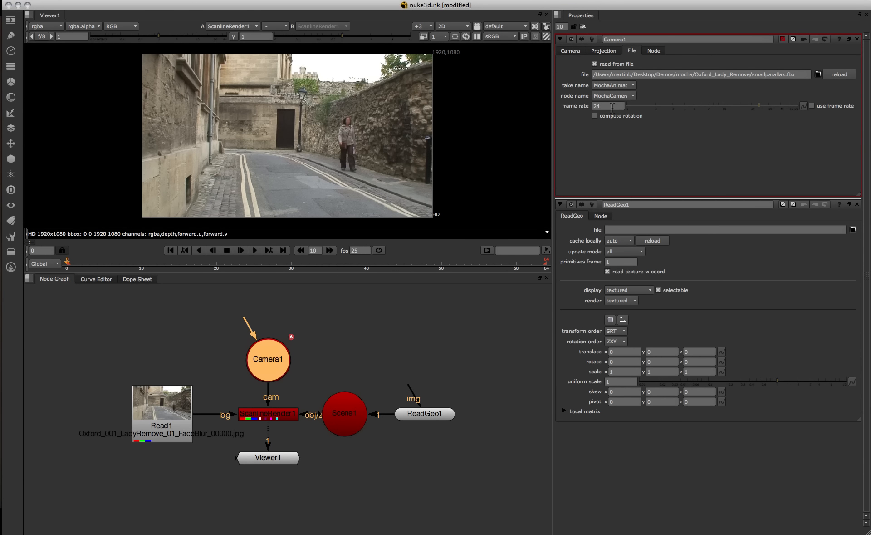
Set Camera1's file frame rate to 25.
double_click(612, 106)
text(25)
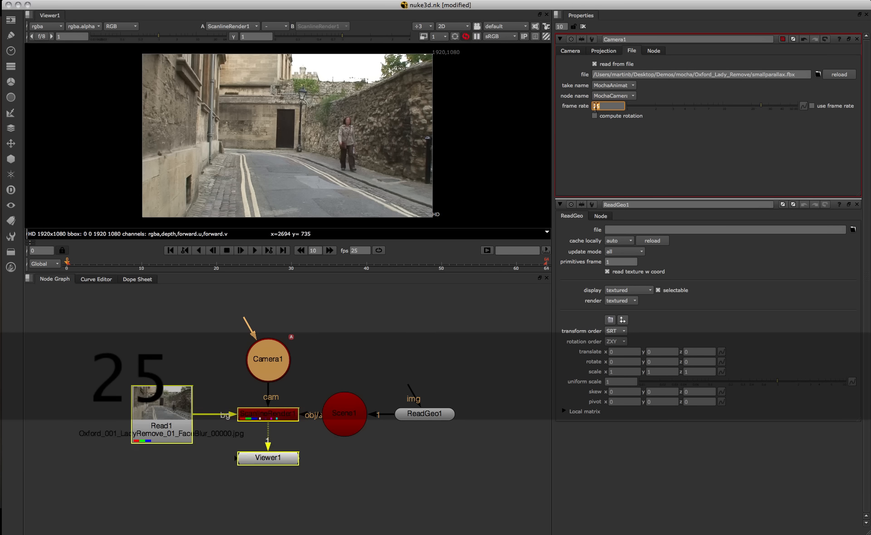
key(Return)
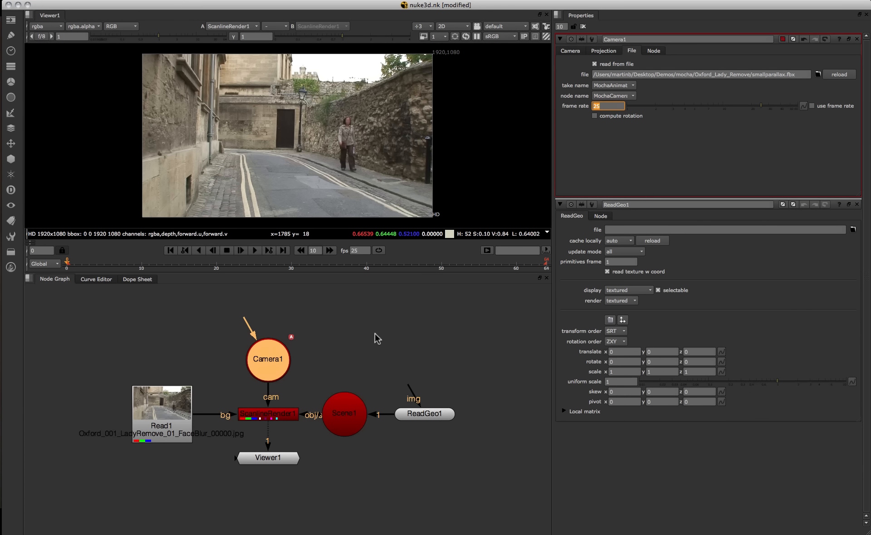
Load smallparallax.fbx from the Oxford_Lady_Remove folder into the ReadGeo1 node.
click(421, 414)
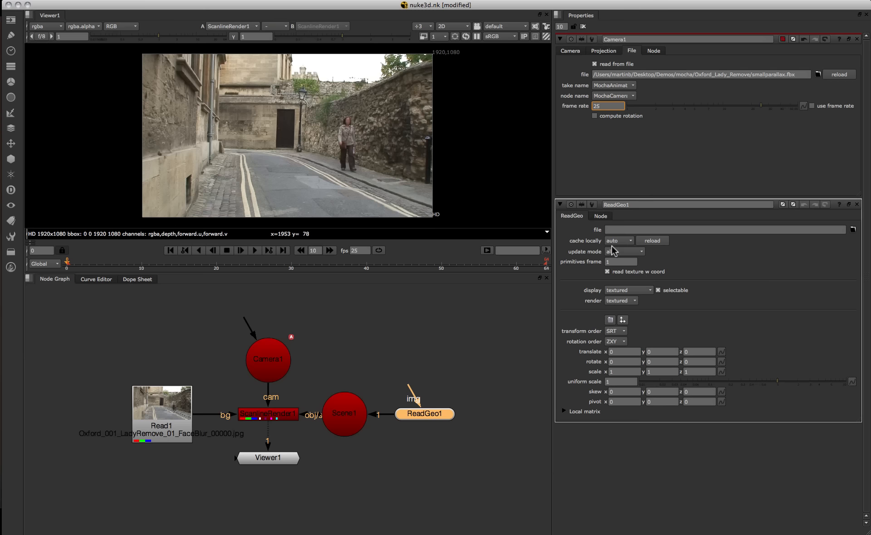
click(853, 230)
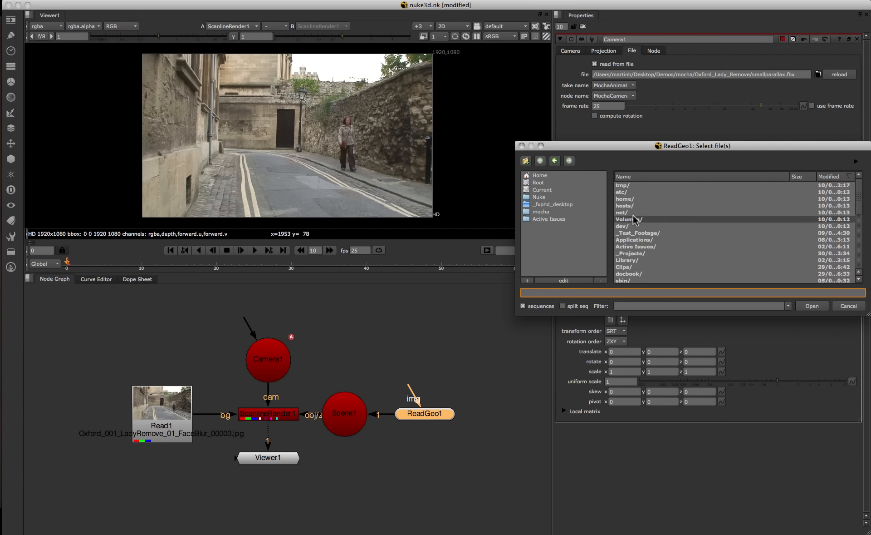
click(559, 211)
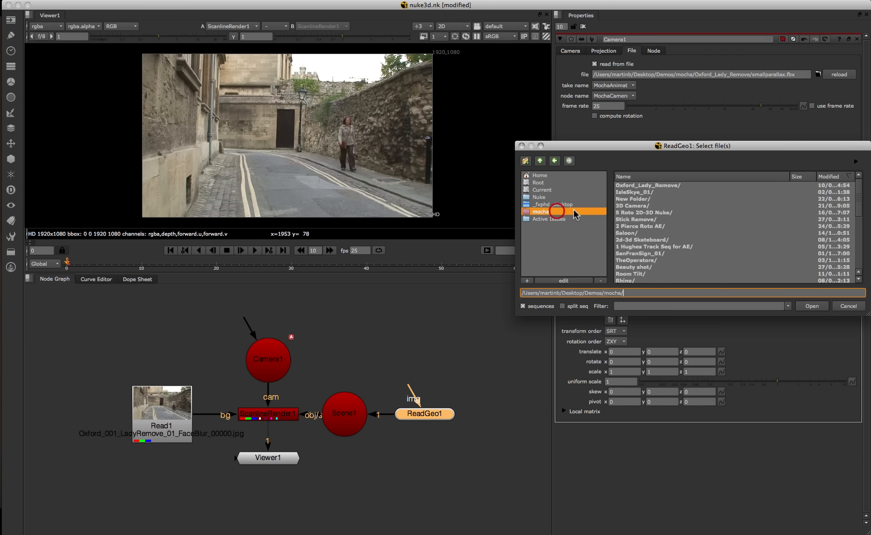
click(641, 192)
double_click(641, 192)
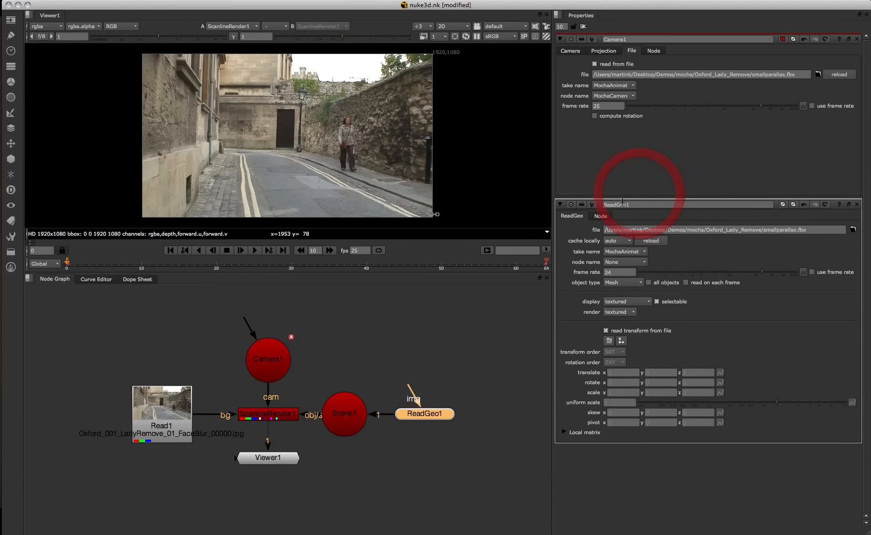
Set ReadGeo1's frame rate to 25 and its object type to Point Cloud.
double_click(621, 272)
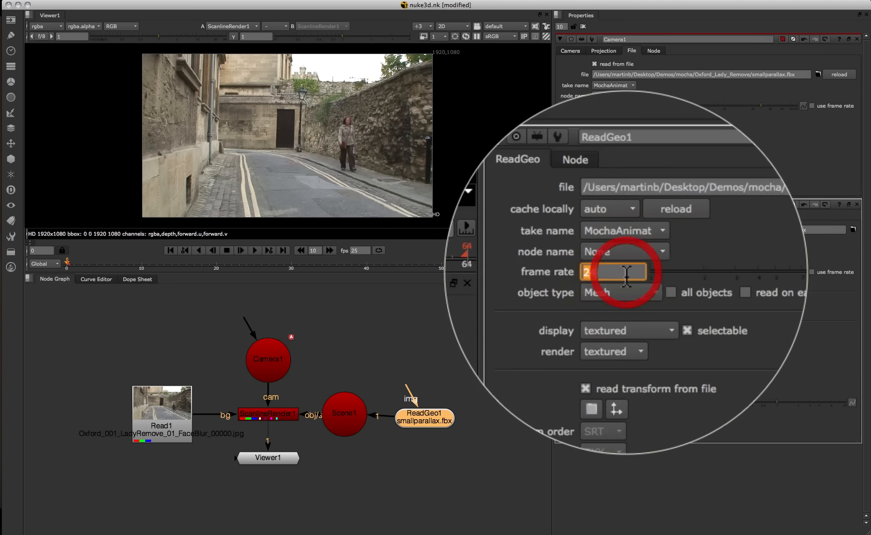
text(25)
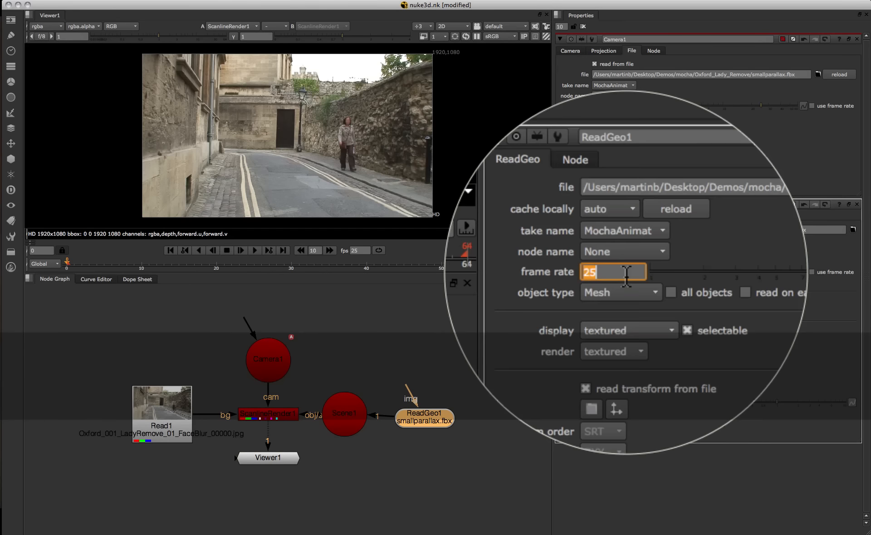
click(623, 291)
click(613, 289)
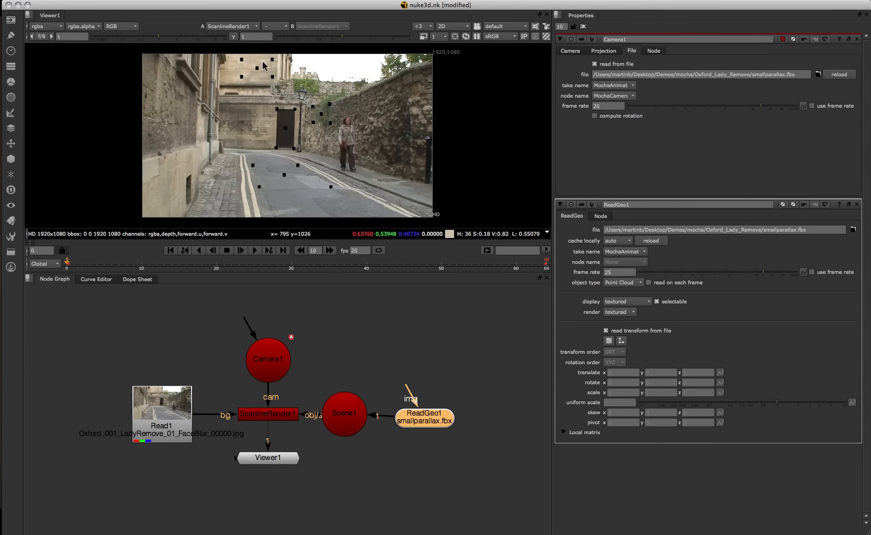
Enlarge the viewer, play the shot with the point cloud overlaid, and inspect the solved camera and points in 3D.
drag(248, 273, 248, 355)
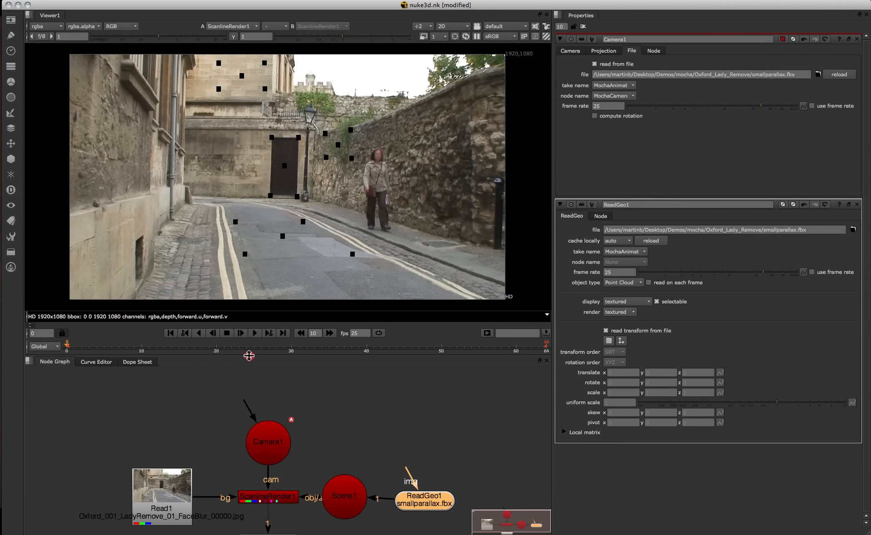
click(255, 333)
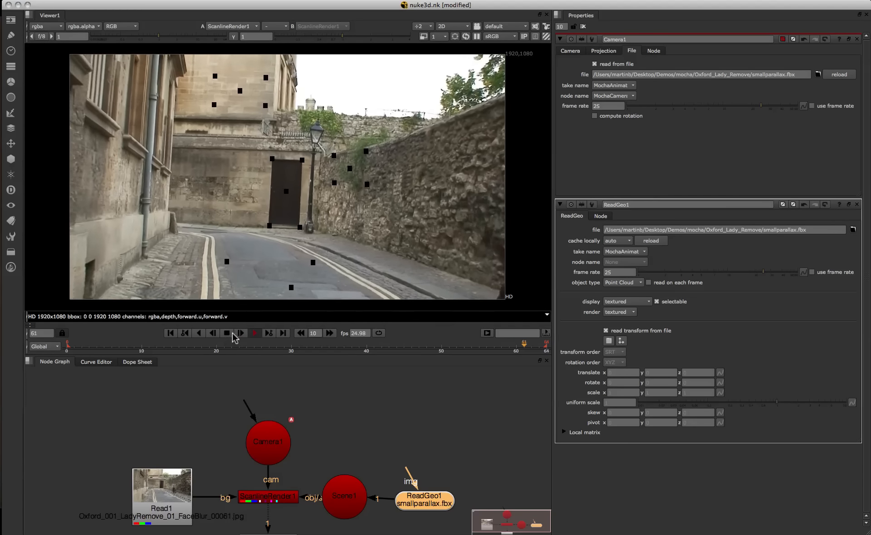
key(Tab)
drag(186, 253, 199, 287)
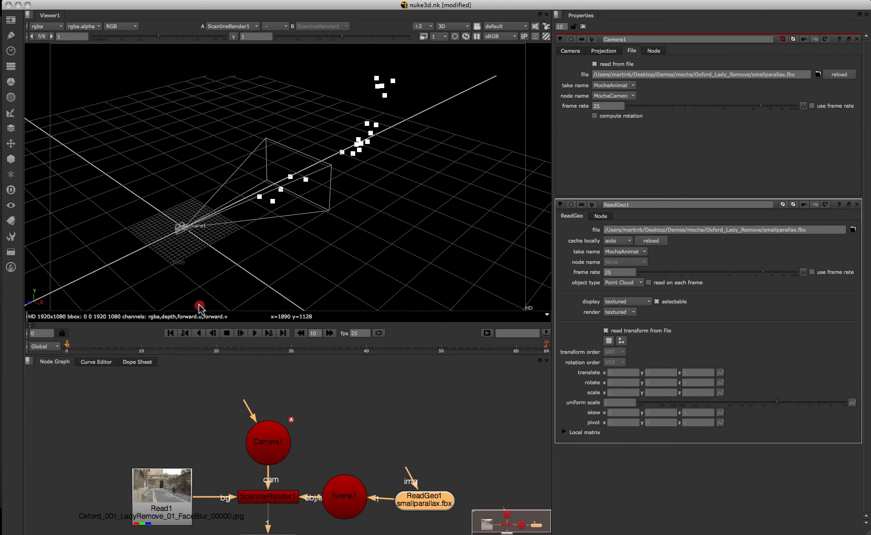
drag(68, 347, 18, 352)
drag(327, 230, 478, 189)
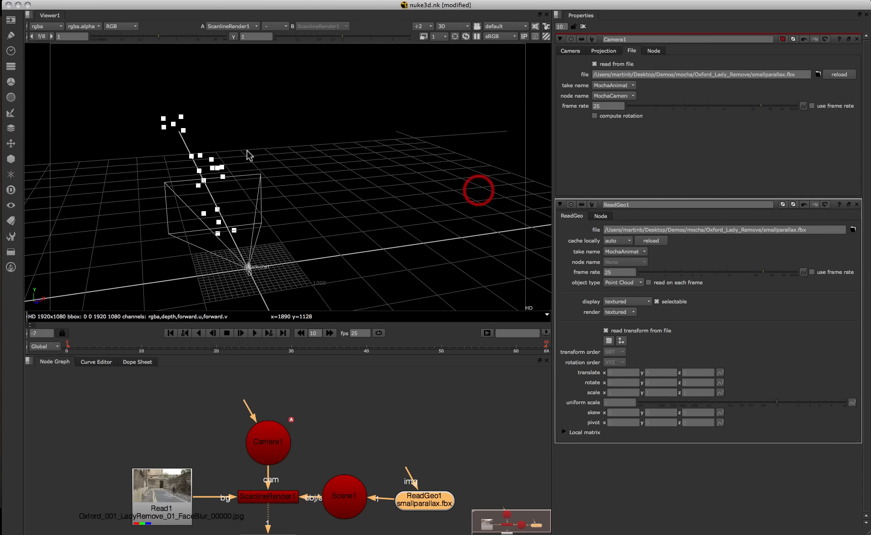
drag(249, 155, 375, 216)
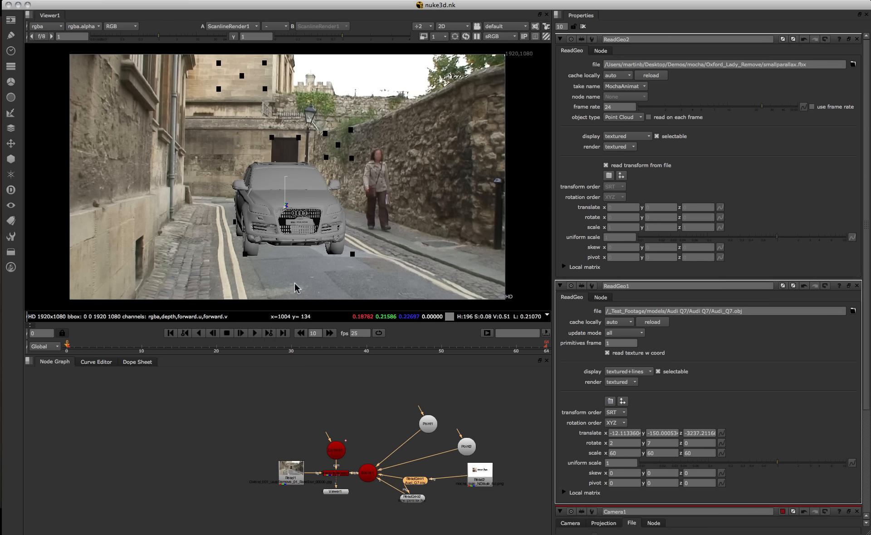
Play the shot containing the Audi Q7 model, then examine the car, lights, camera and point cloud from several angles in 3D.
click(253, 334)
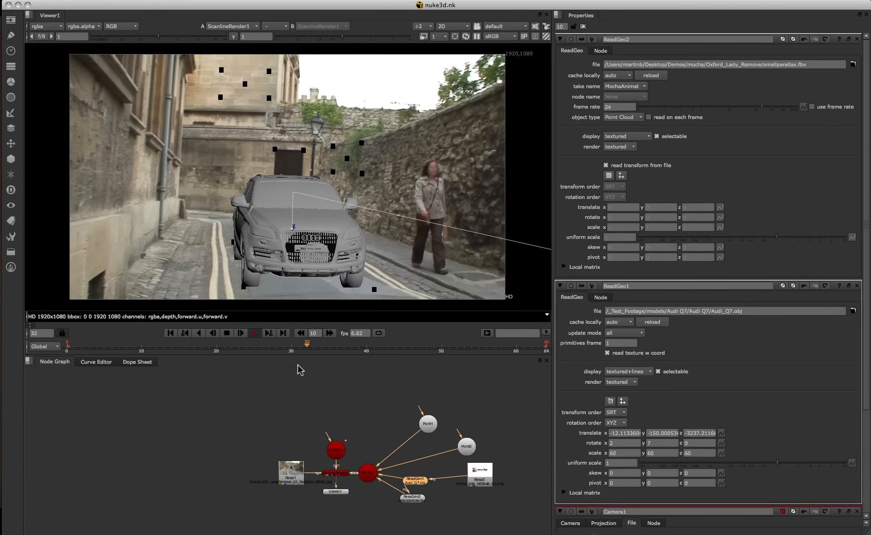
click(227, 333)
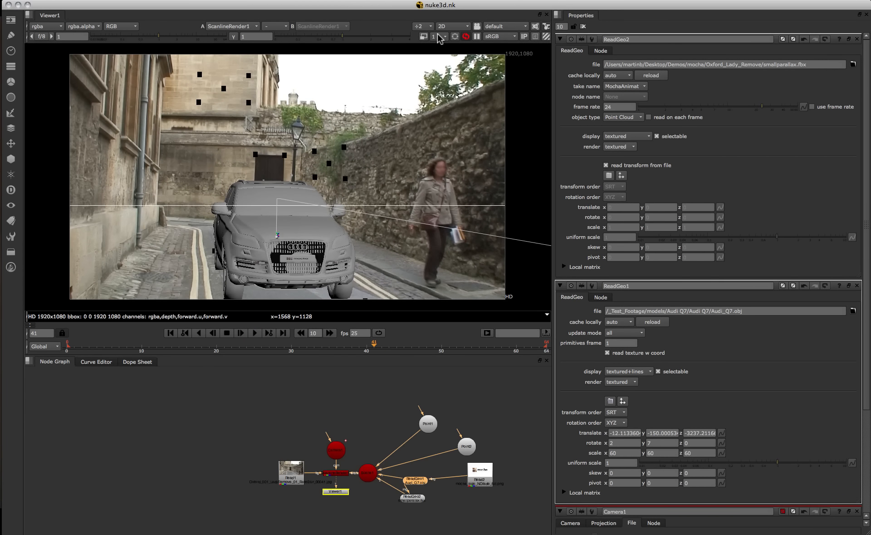
click(452, 26)
click(453, 47)
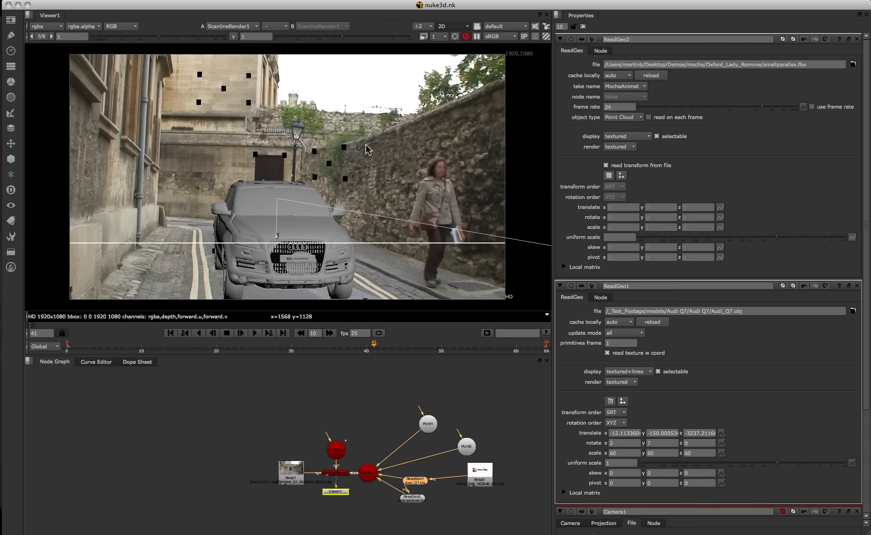
drag(299, 241, 159, 247)
drag(230, 216, 358, 197)
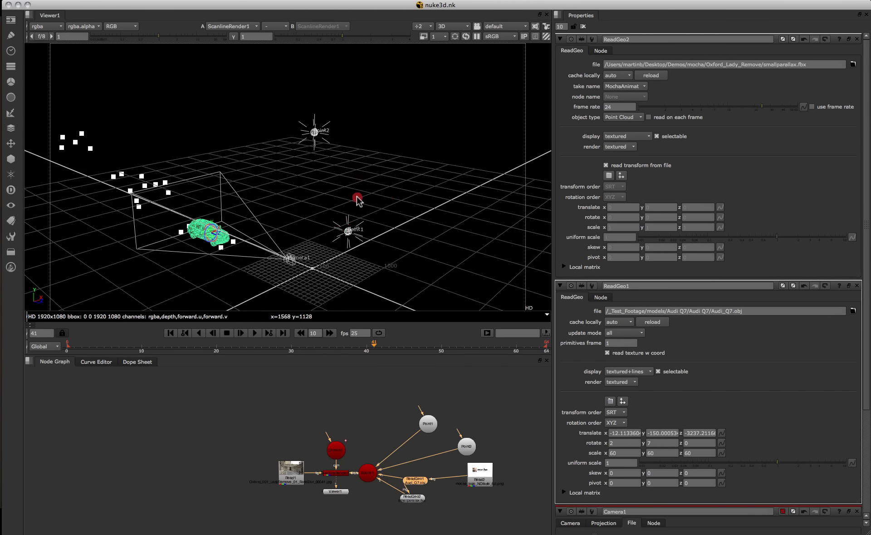
drag(203, 275, 126, 273)
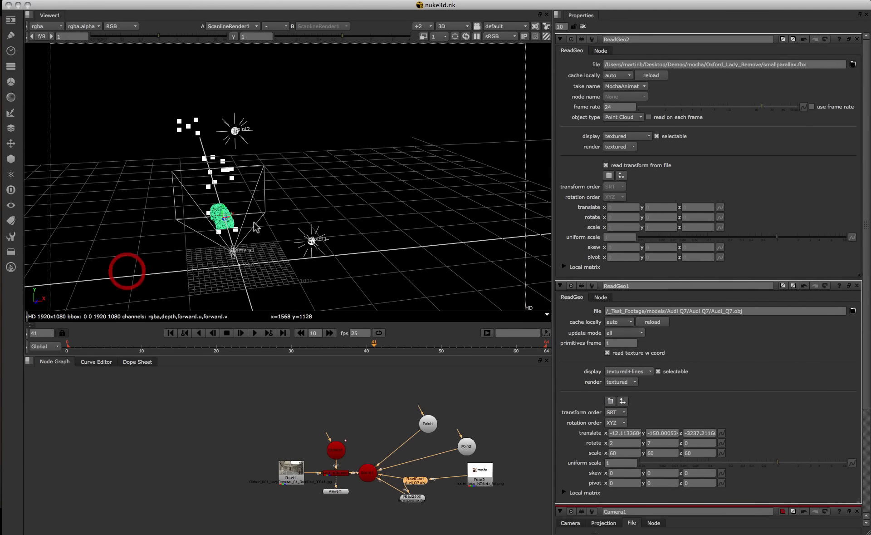
mouse_move(264, 265)
mouse_down()
mouse_move(185, 245)
mouse_move(271, 249)
mouse_up()
click(466, 26)
click(460, 40)
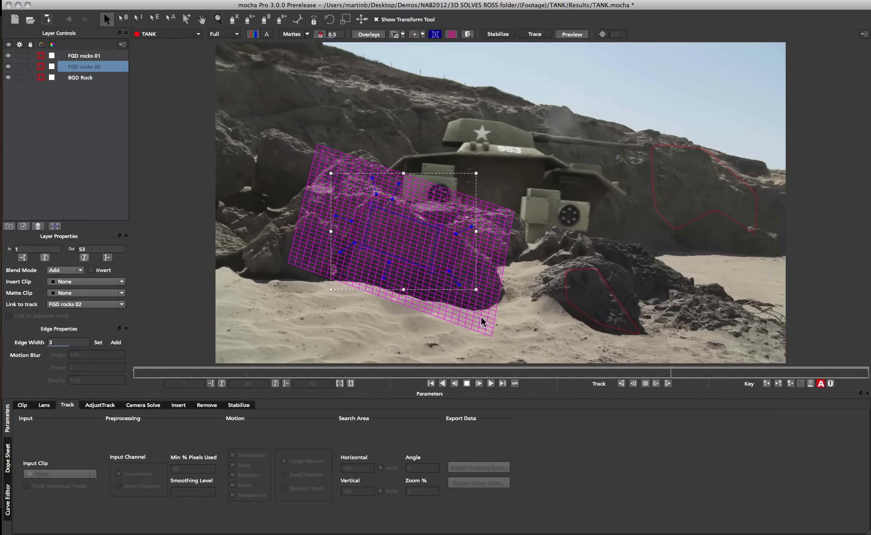
In mocha Pro, solve the TANK camera from the FGD rocks 01, FGD rocks 02 and BGD Rock layers using Large Parallax Change.
click(442, 383)
click(431, 383)
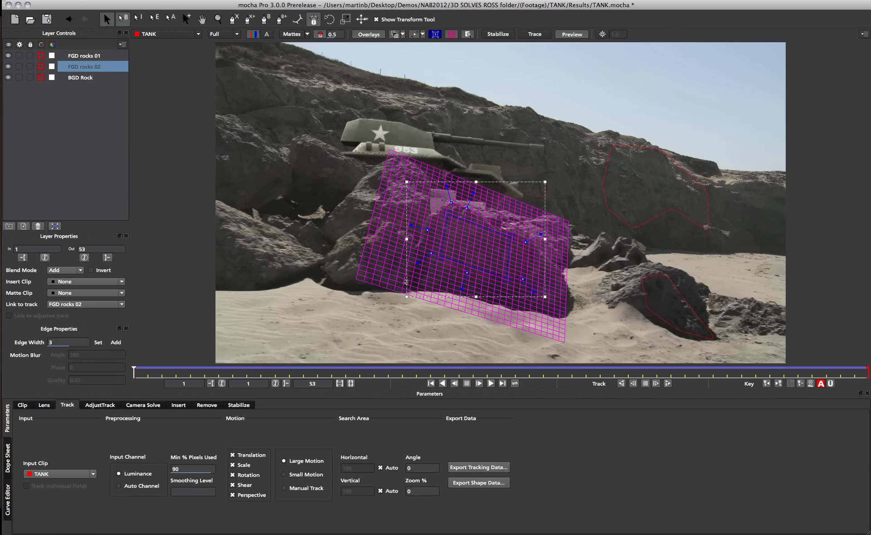
click(86, 57)
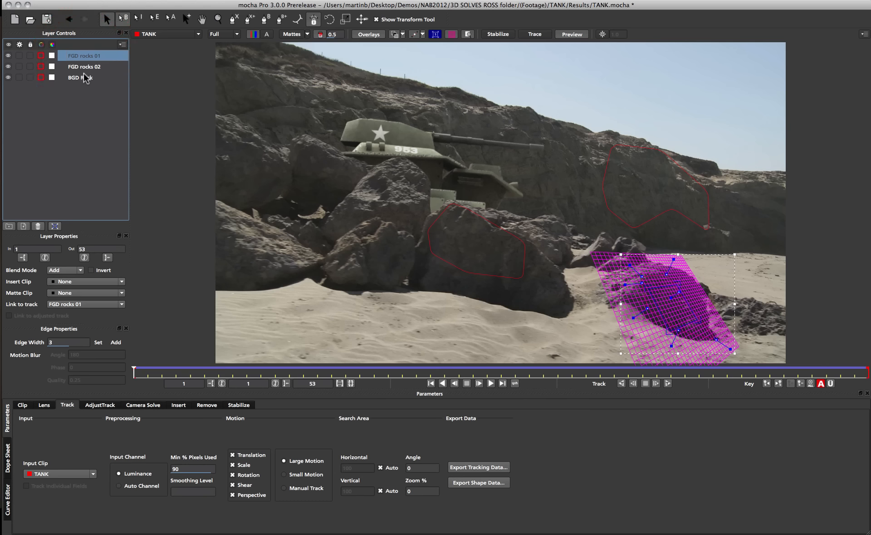
shift+click(83, 78)
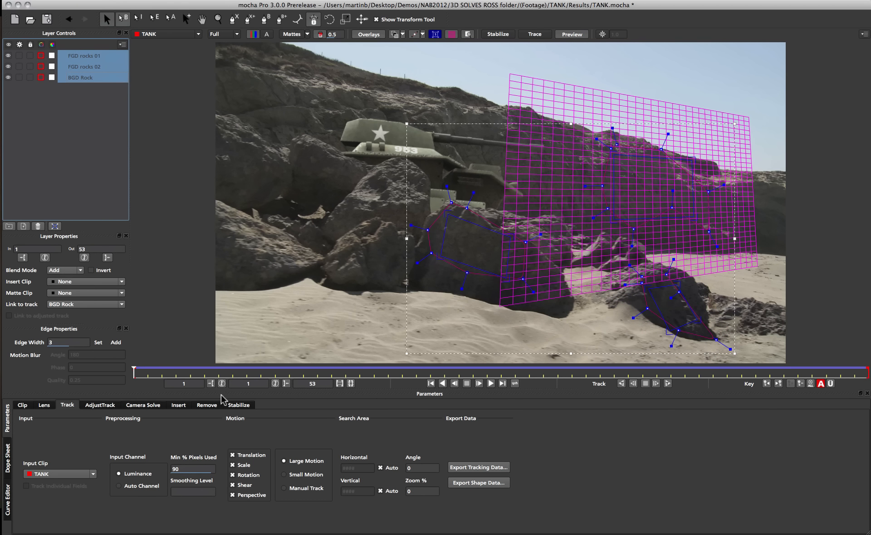
click(143, 404)
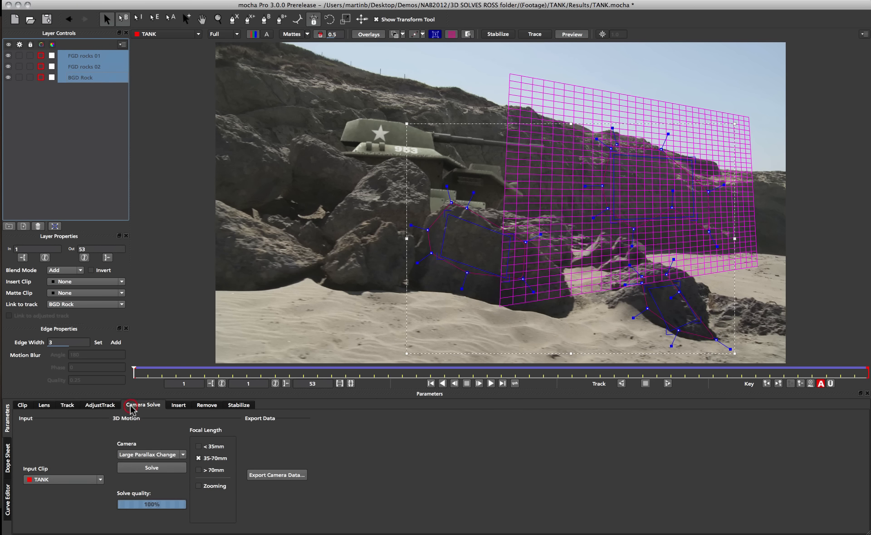
click(152, 454)
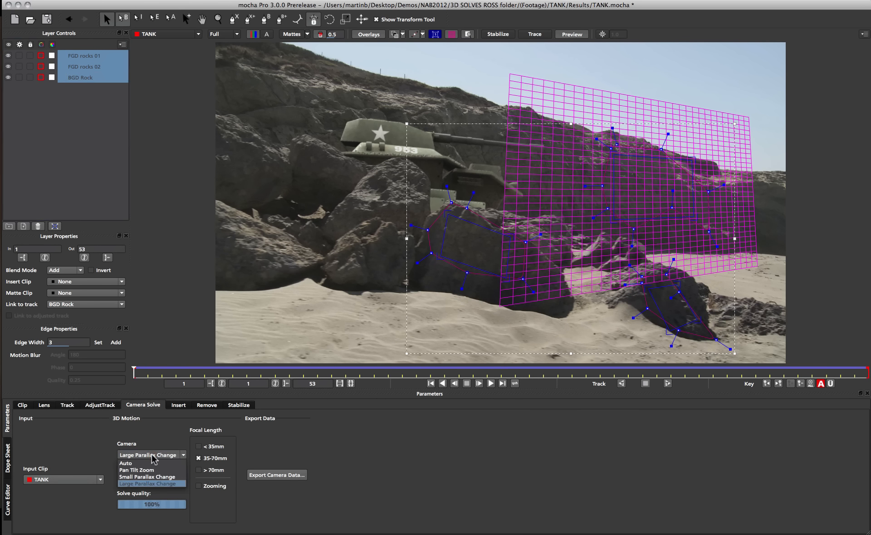
click(136, 483)
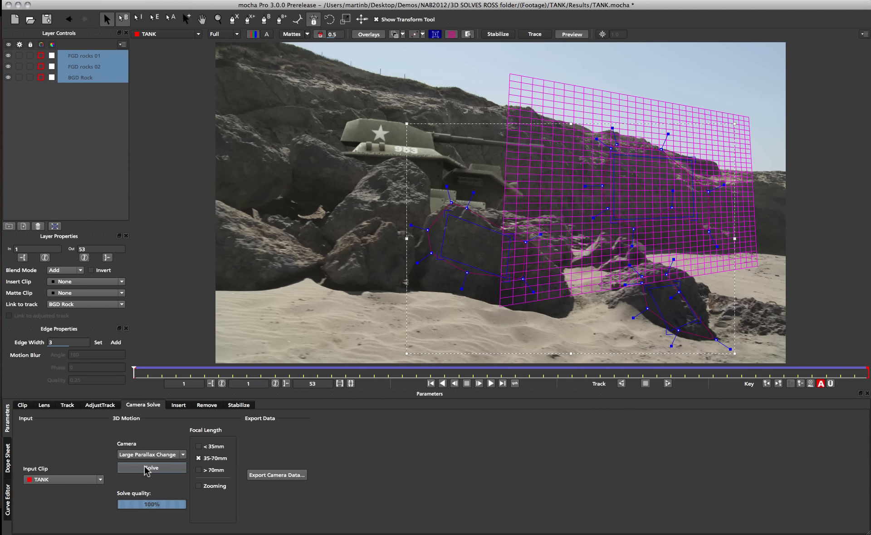
click(144, 467)
Copy the TANK camera solve to the clipboard as After Effects 3D Motion Data (*.txt).
click(274, 477)
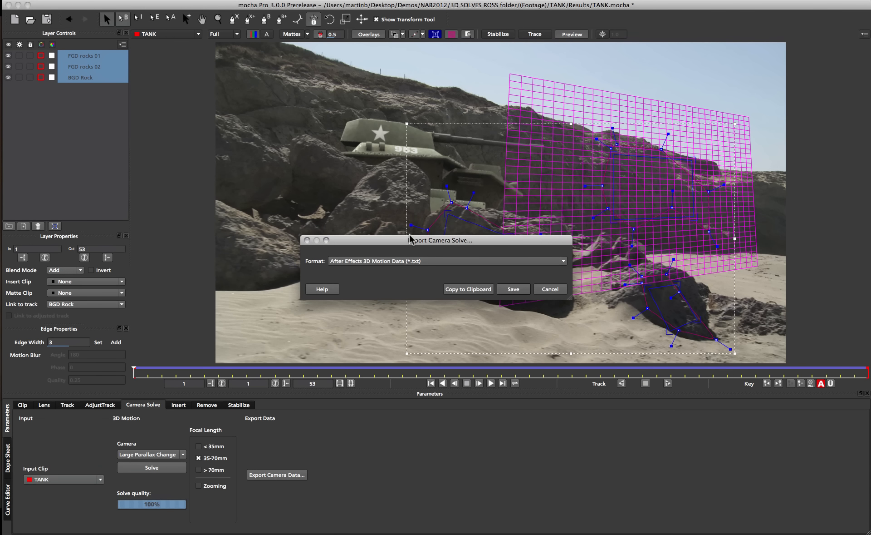
drag(410, 239, 402, 192)
click(440, 214)
click(440, 214)
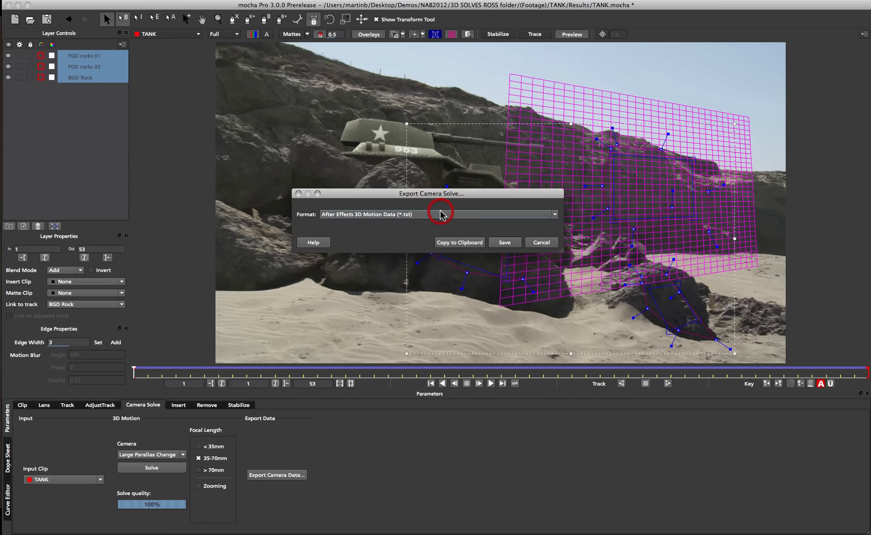
click(455, 245)
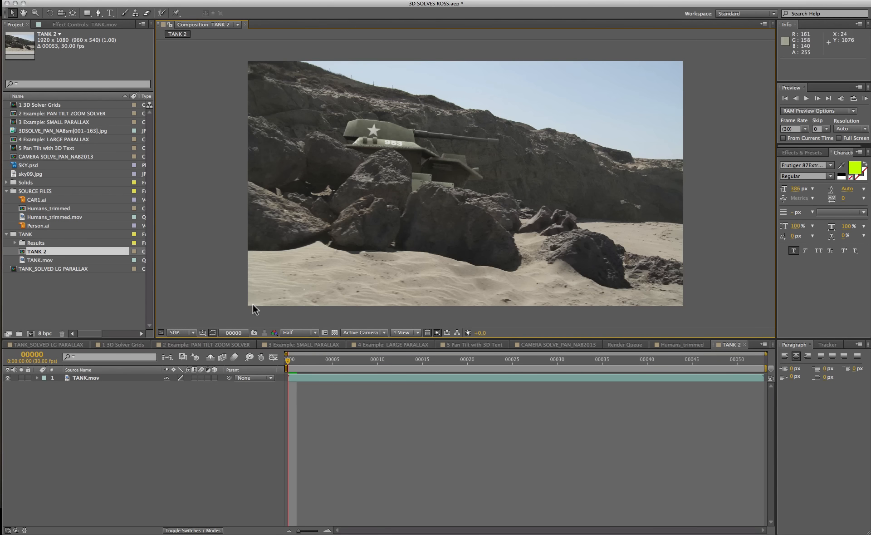
In After Effects, paste the mocha camera data into the TANK 2 composition.
click(139, 1)
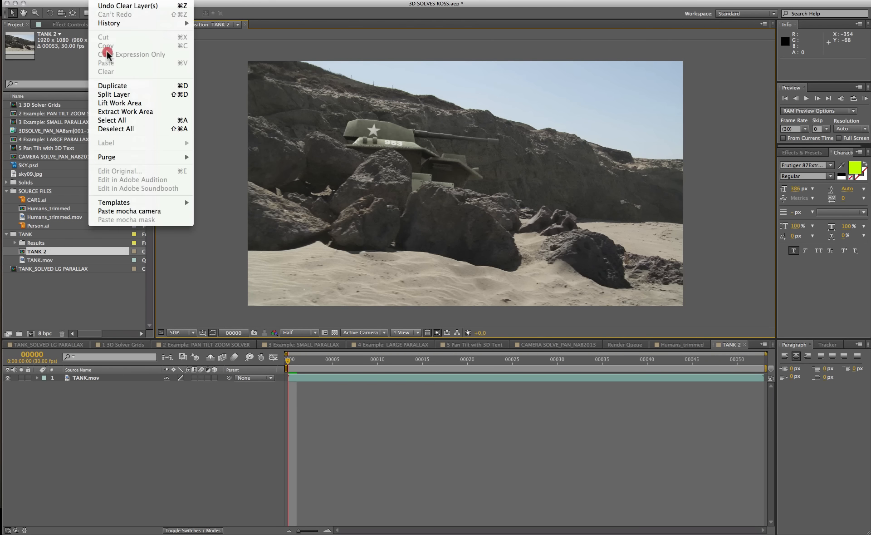
click(127, 211)
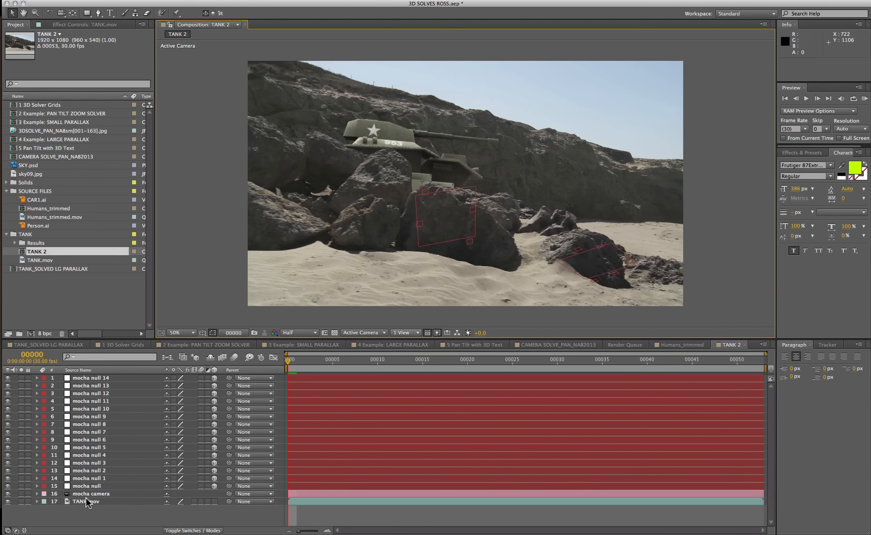
Select all the mocha null layers and scrub through the TANK 2 timeline to check how they follow the rocks.
click(87, 487)
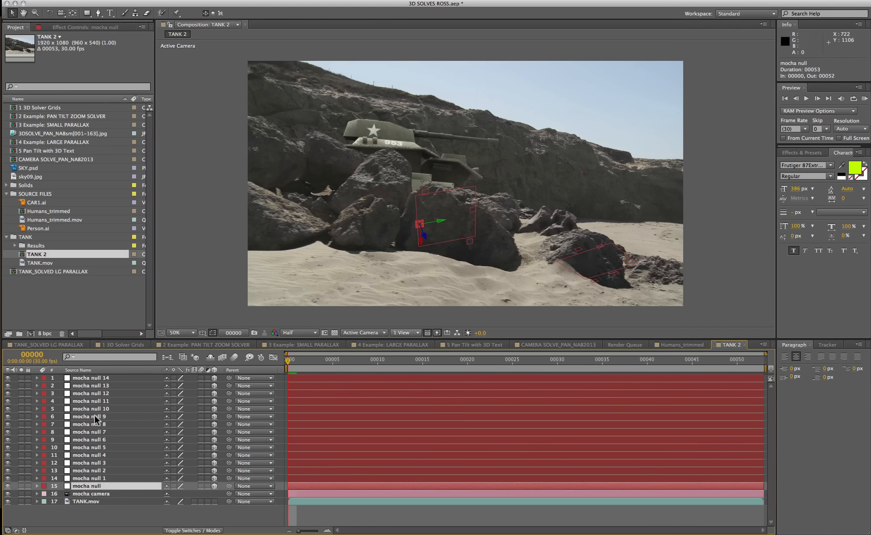
shift+click(88, 377)
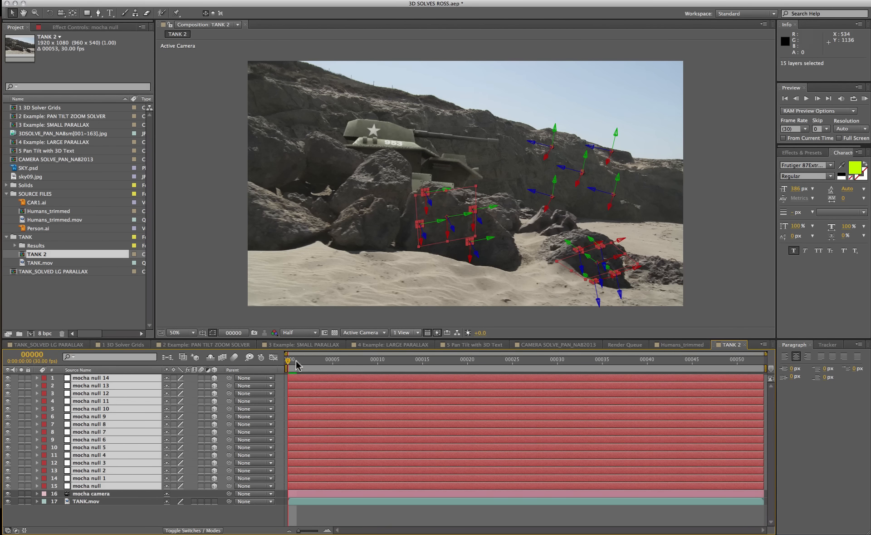
drag(287, 363, 586, 363)
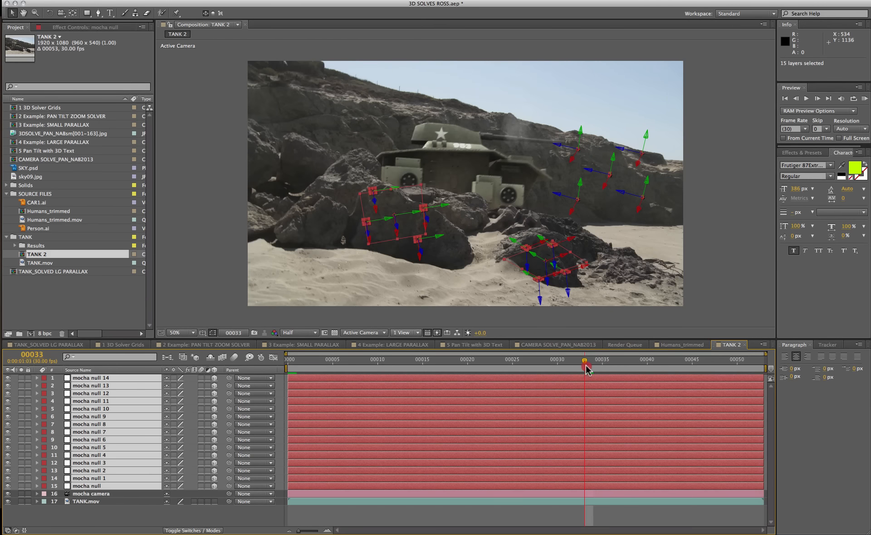
click(736, 363)
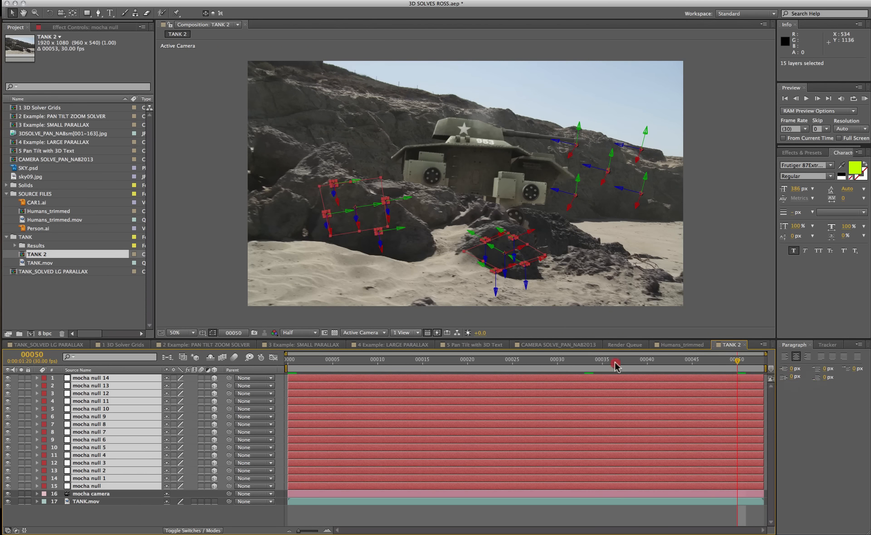
click(288, 365)
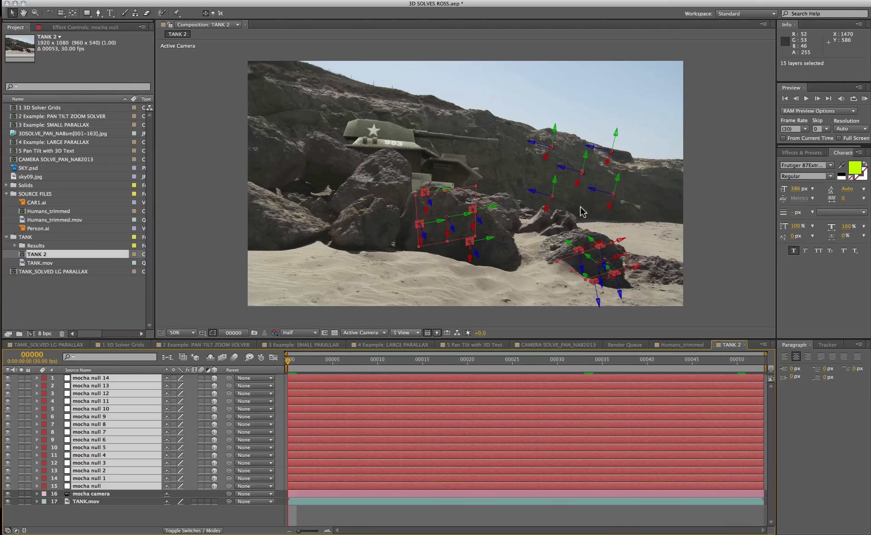
click(425, 325)
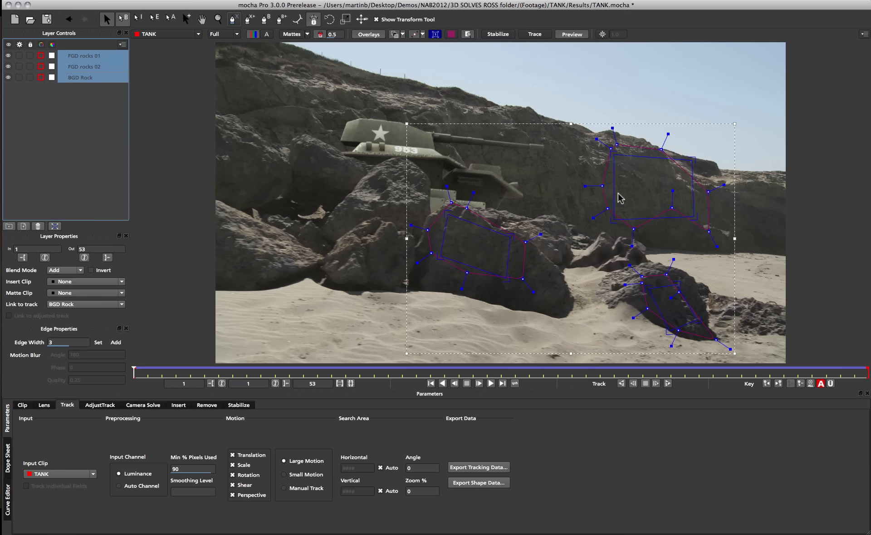
In mocha Pro, draw a new X-Spline layer around the tank's turret at frame 1 and enable Perspective in its tracked motion.
click(374, 133)
click(233, 19)
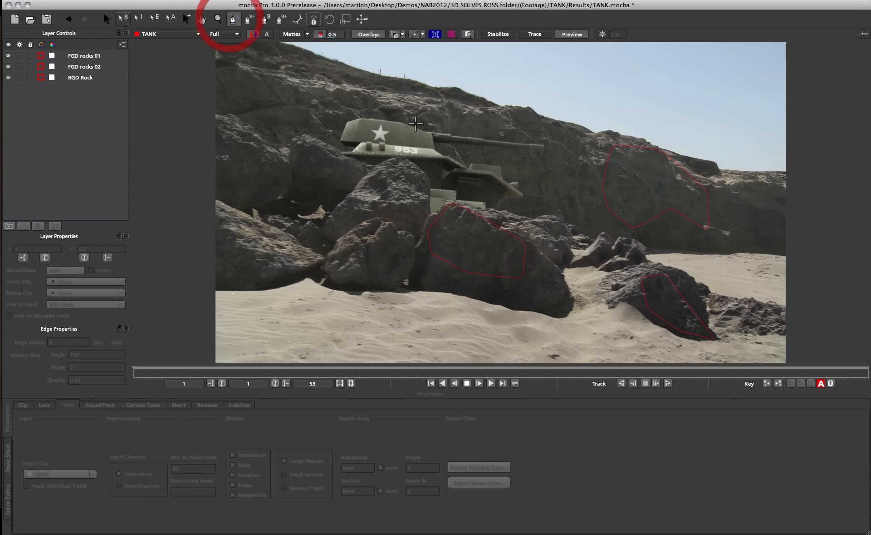
click(416, 124)
click(366, 113)
click(345, 118)
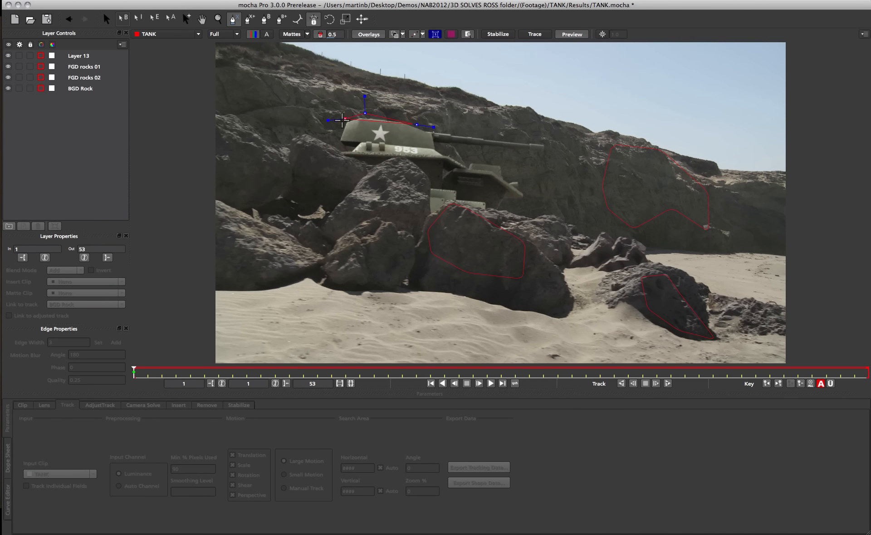
click(338, 139)
click(361, 142)
click(377, 141)
click(422, 146)
right_click(427, 119)
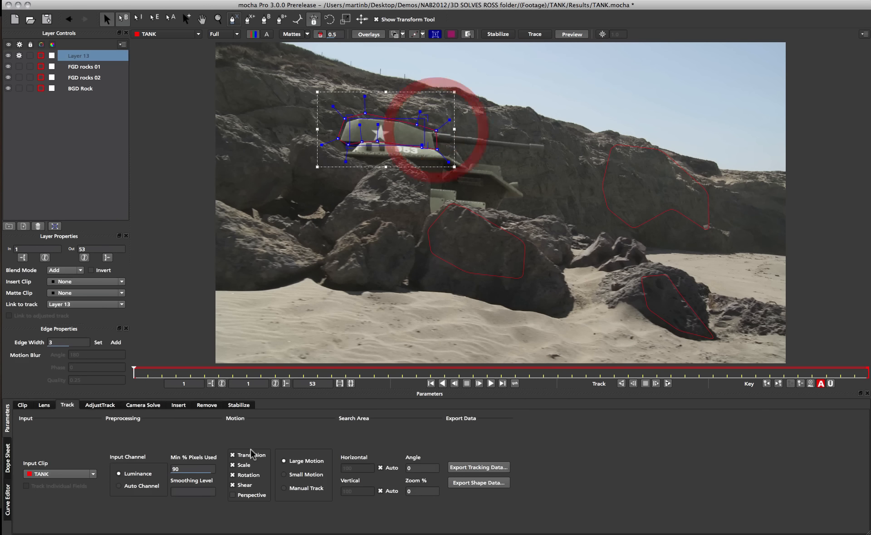
click(241, 495)
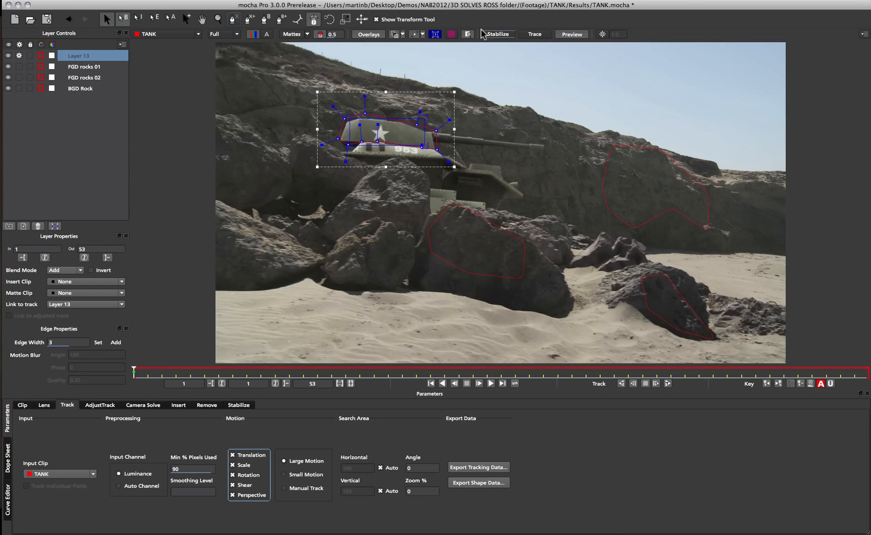
Track the turret layer forward through frame 53 with its planar grid displayed, and play back the track from frame 1.
click(454, 35)
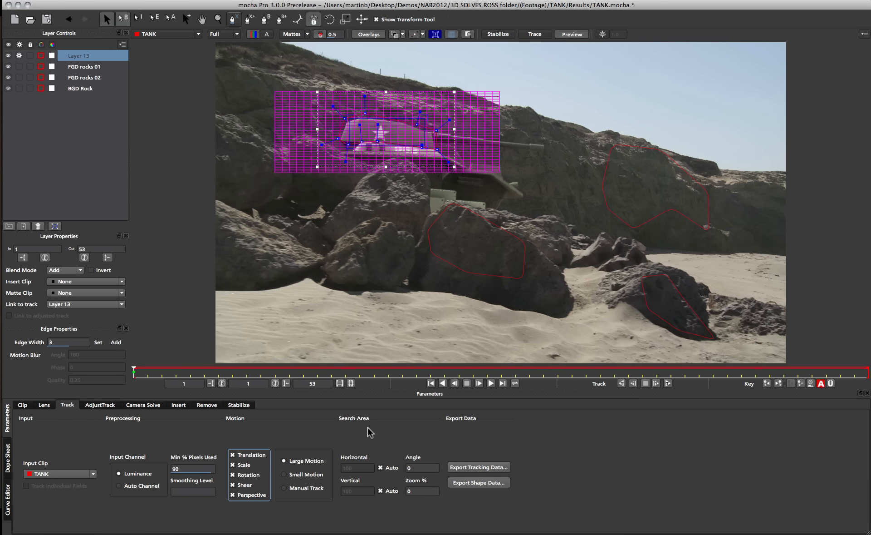
click(668, 384)
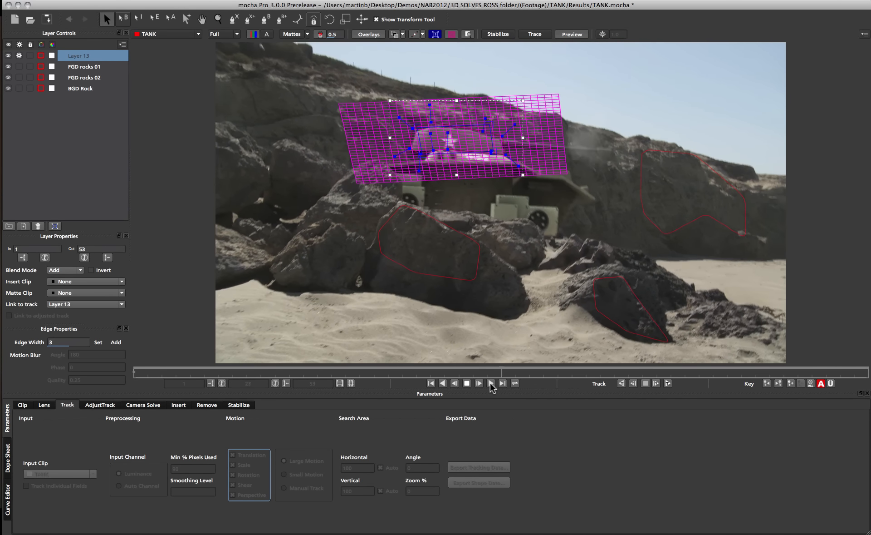
click(467, 383)
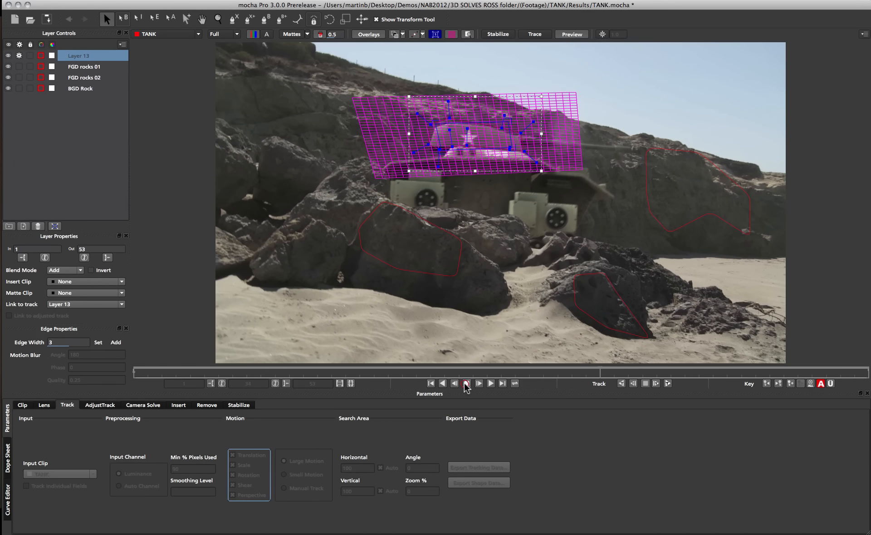
click(431, 383)
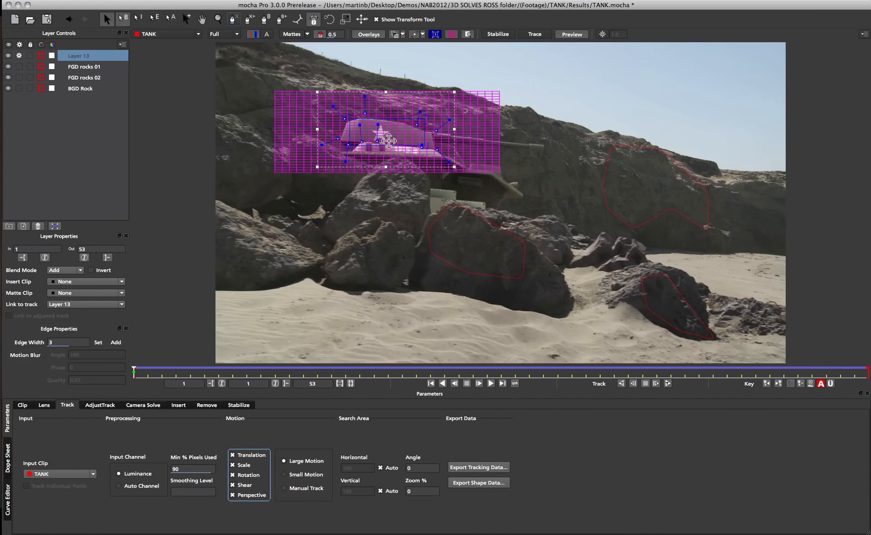
Rename the turret layer, Layer 13, as tank.
double_click(86, 56)
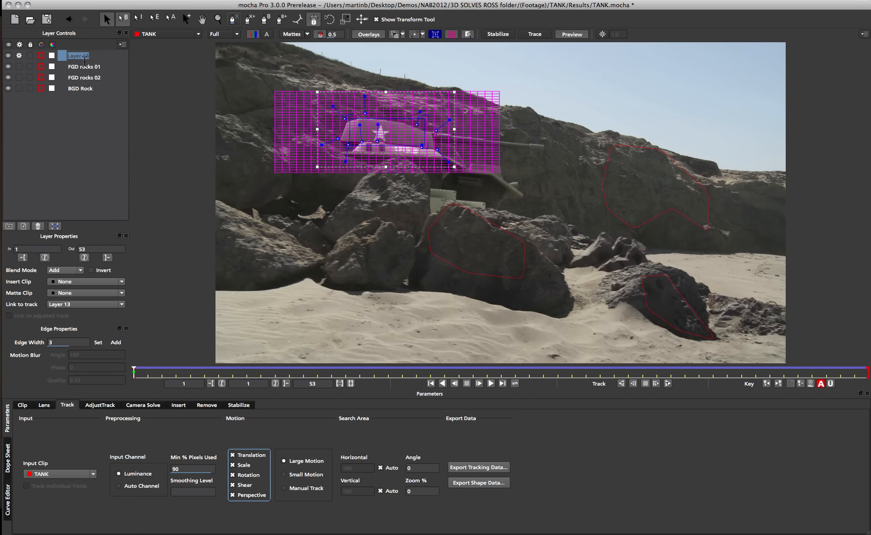
text(ta)
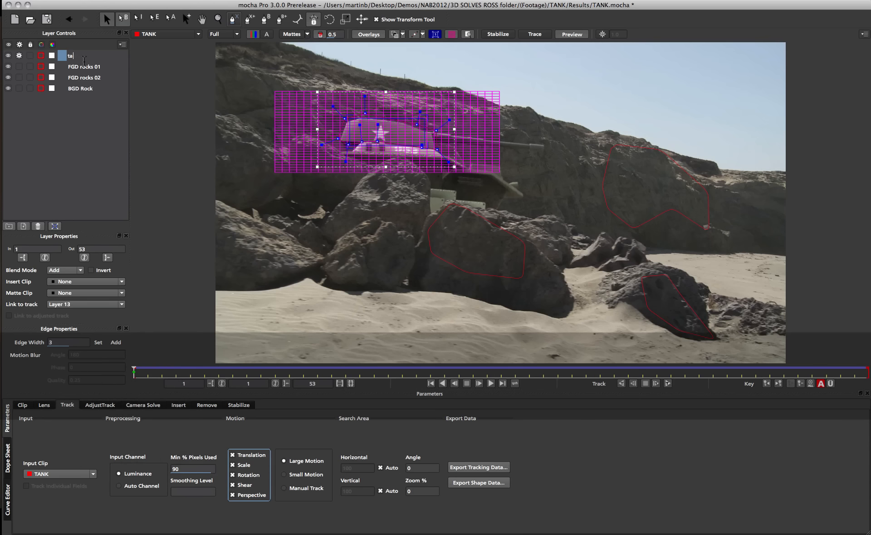
text(bnk)
key(Return)
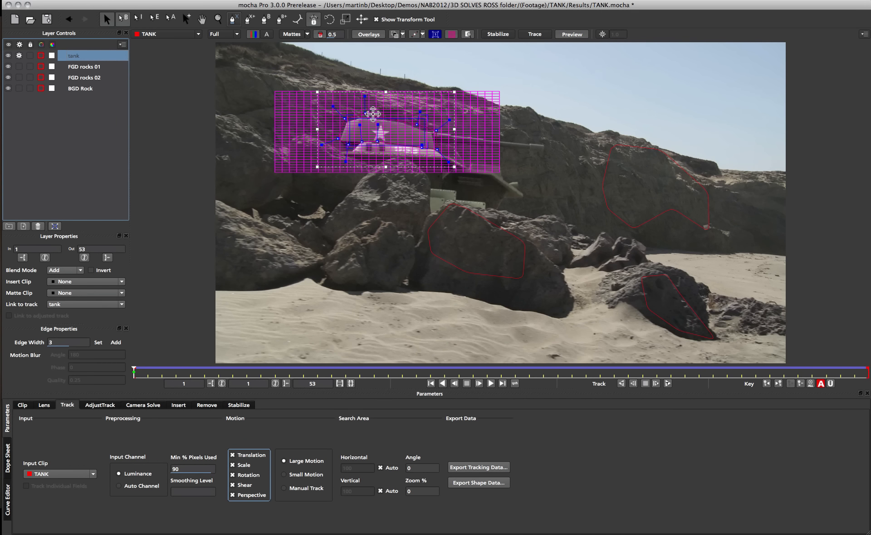
Copy the camera solve for the tank layer to the clipboard as After Effects 3D Motion Data (*.txt).
click(143, 404)
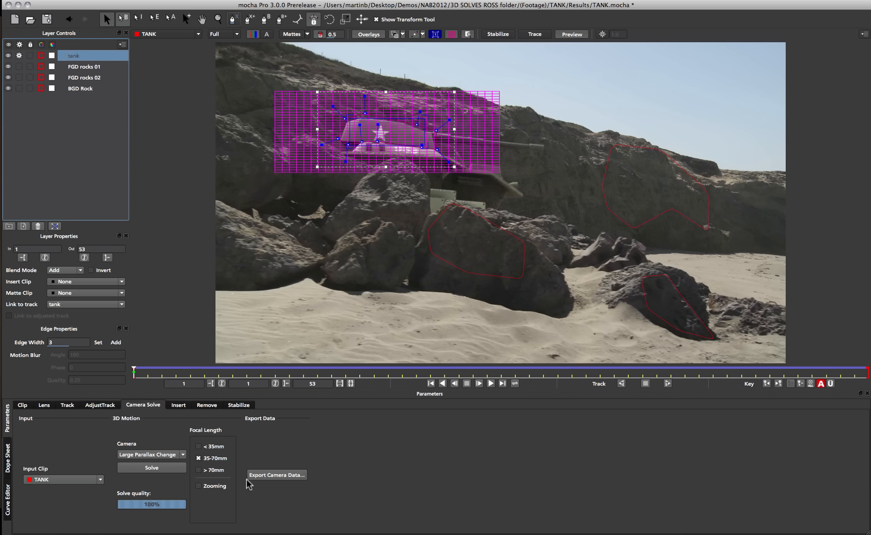
click(265, 475)
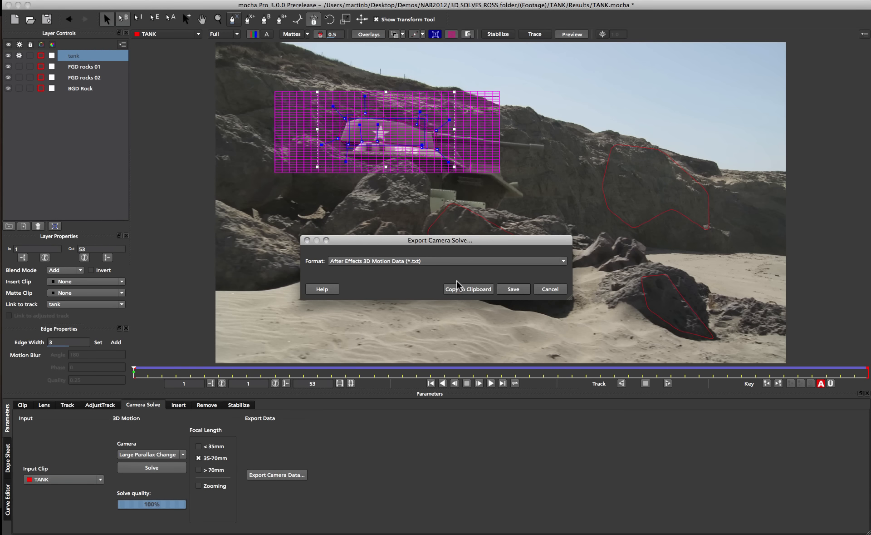
click(472, 293)
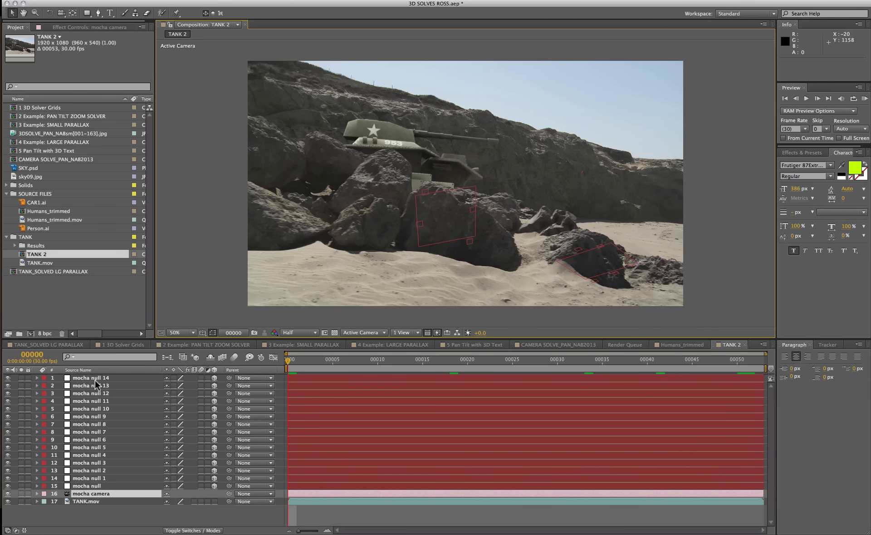
In After Effects, paste the mocha camera data above mocha null 14 in TANK 2 and delete the extra mocha camera layer.
click(96, 378)
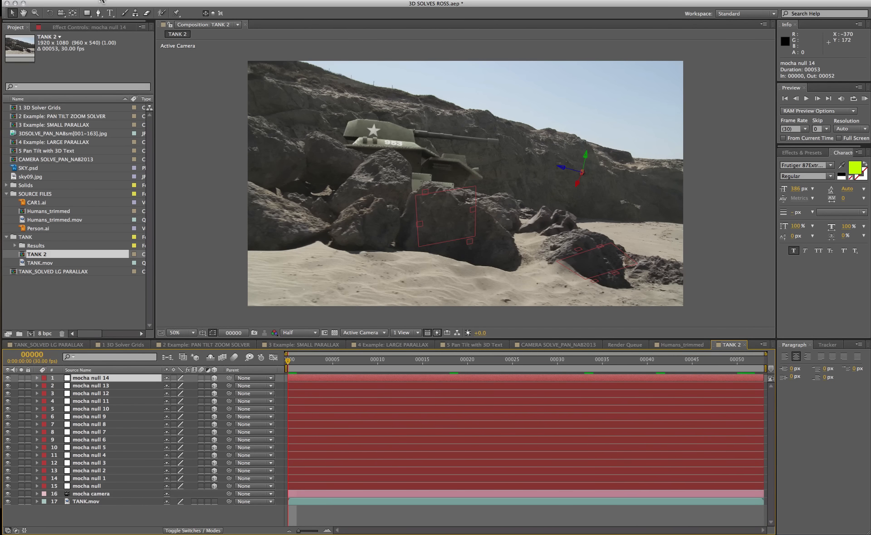
click(95, 1)
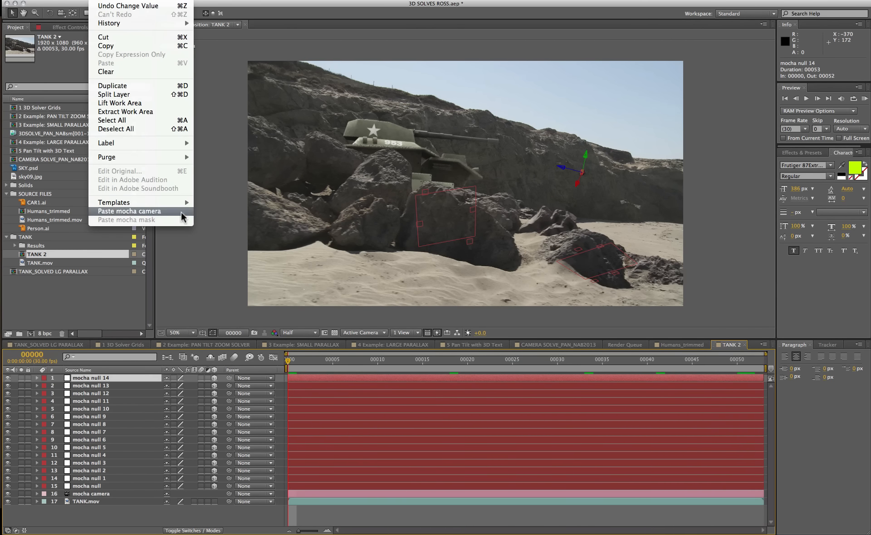
click(145, 211)
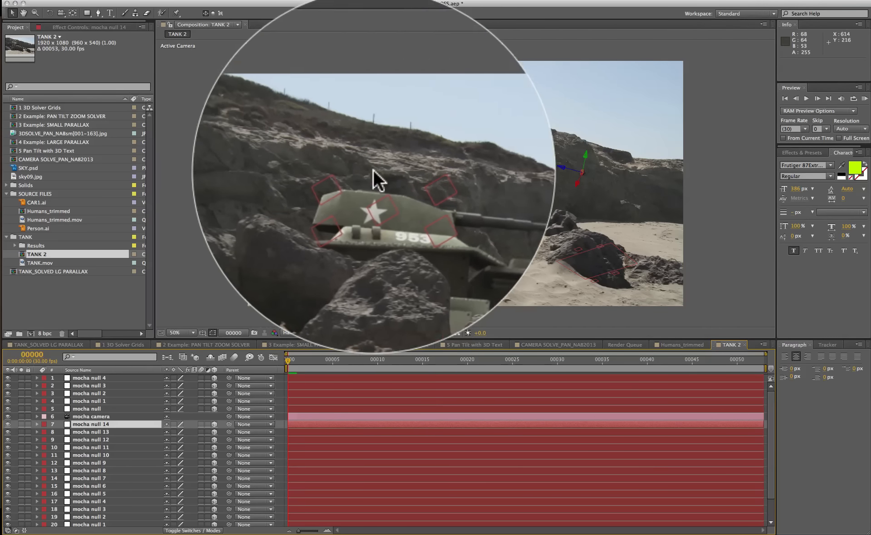
click(89, 417)
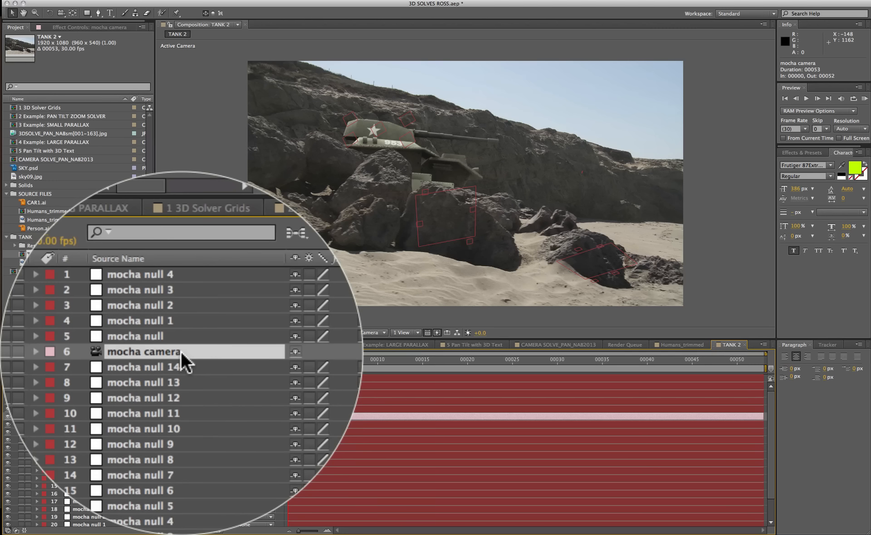
key(Delete)
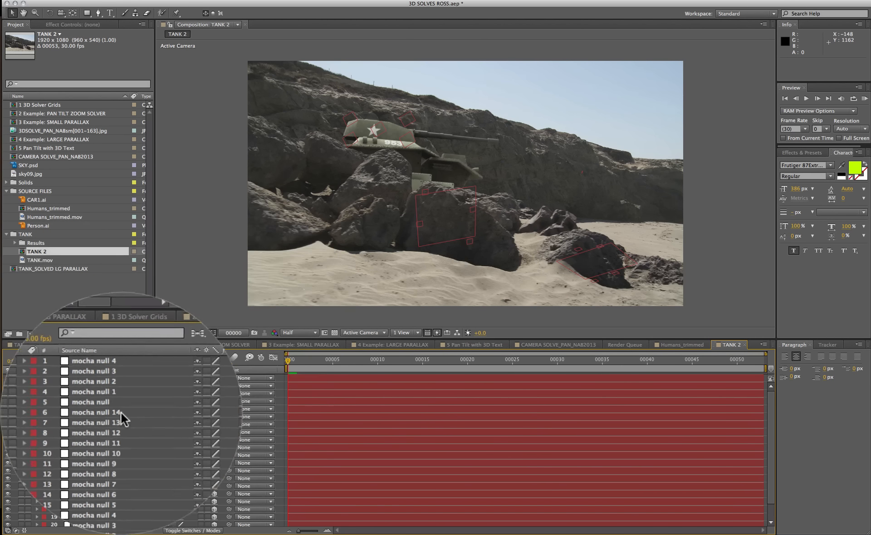
Select the five new turret nulls, mocha null to mocha null 4, and play TANK 2 to check how they follow the turret.
click(98, 408)
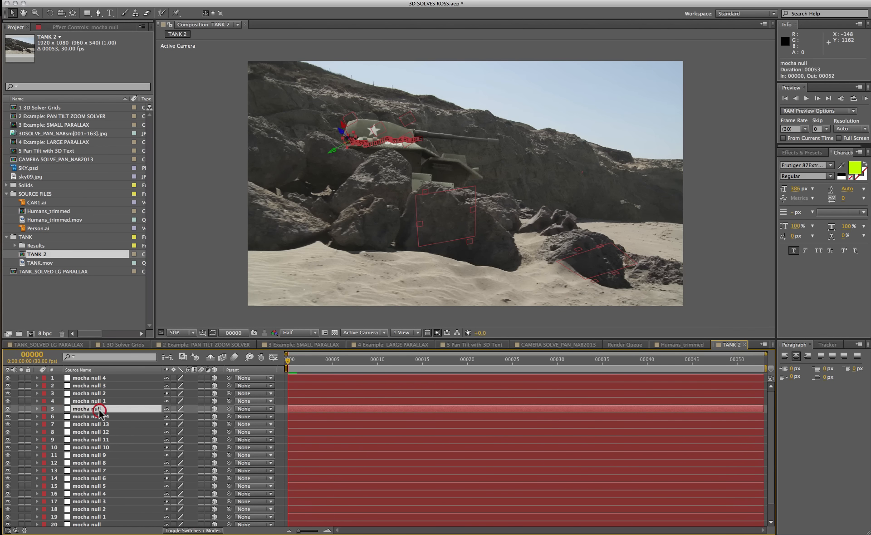
shift+click(99, 378)
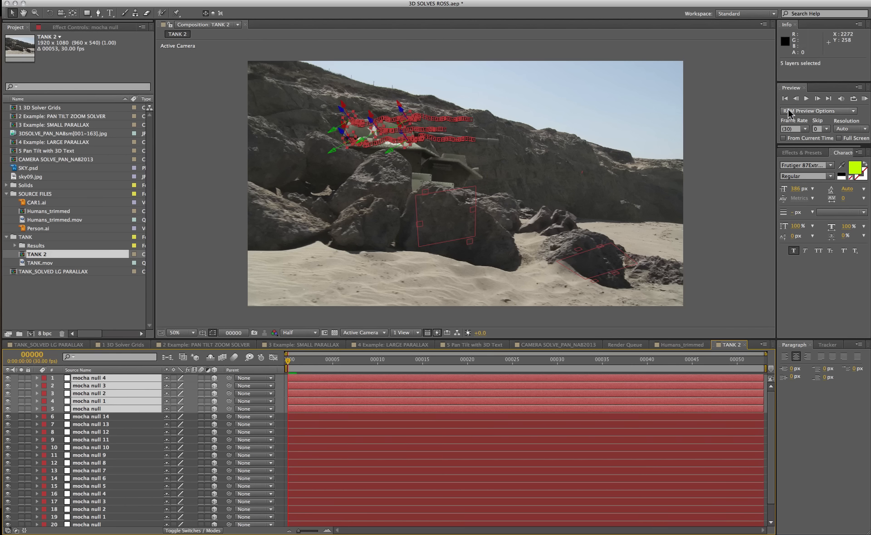
click(806, 99)
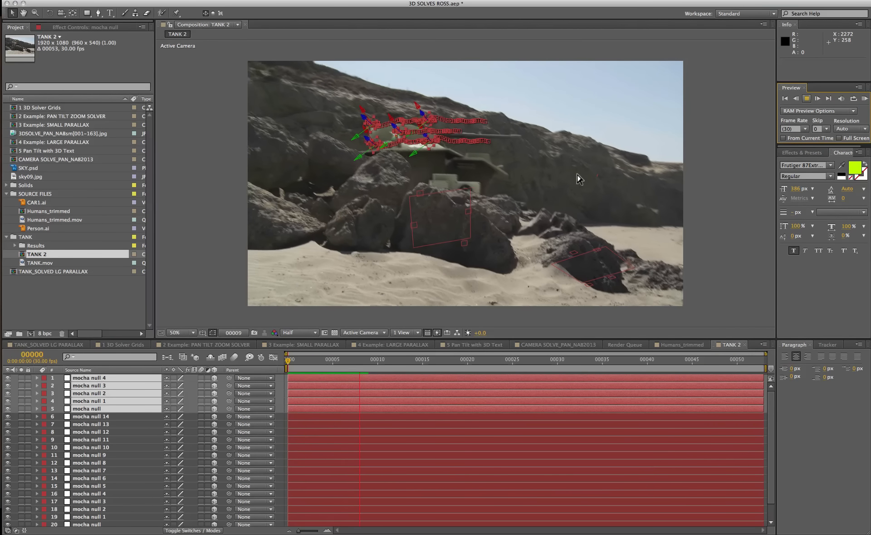